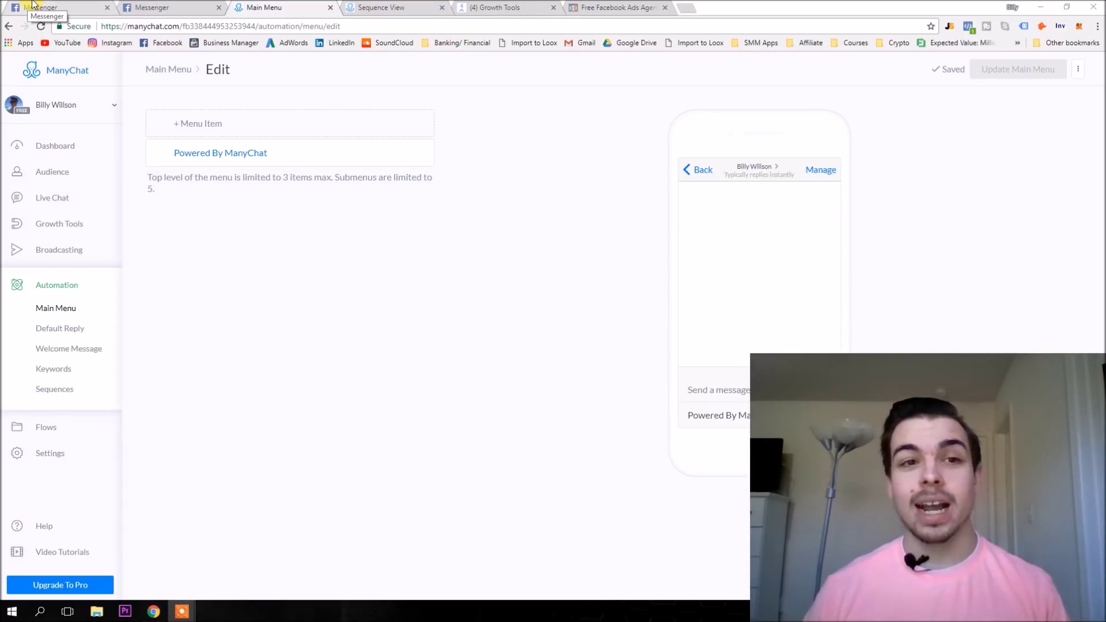
Step: Open the #HERONATION marketer's Messenger conversation and go back through its broadcasts to the very first welcome message
click(33, 4)
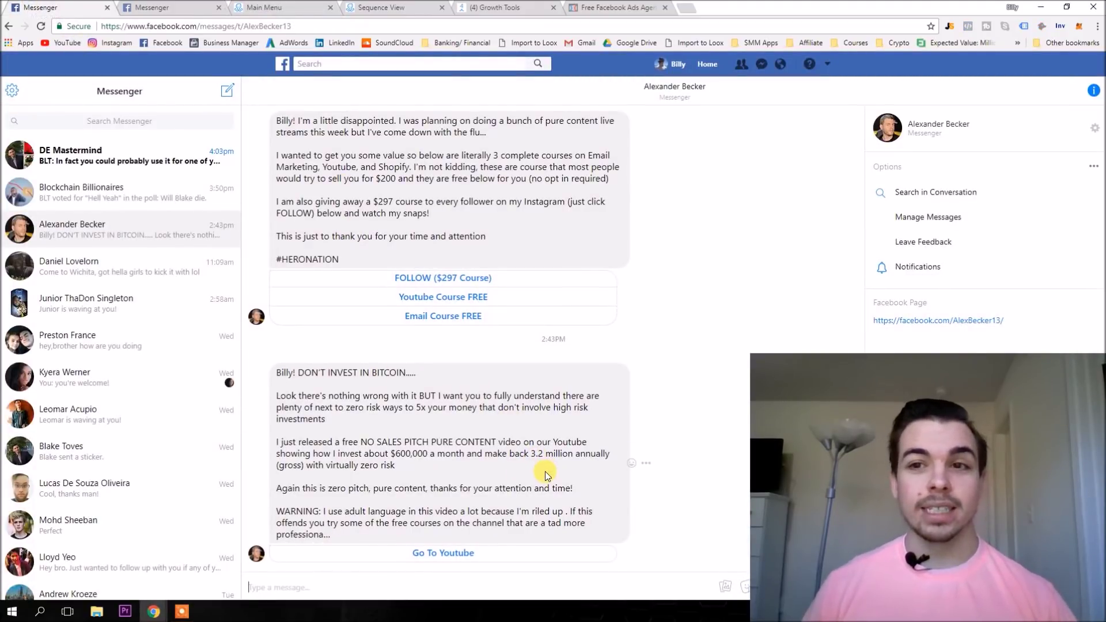
scroll(545, 471, up, 10)
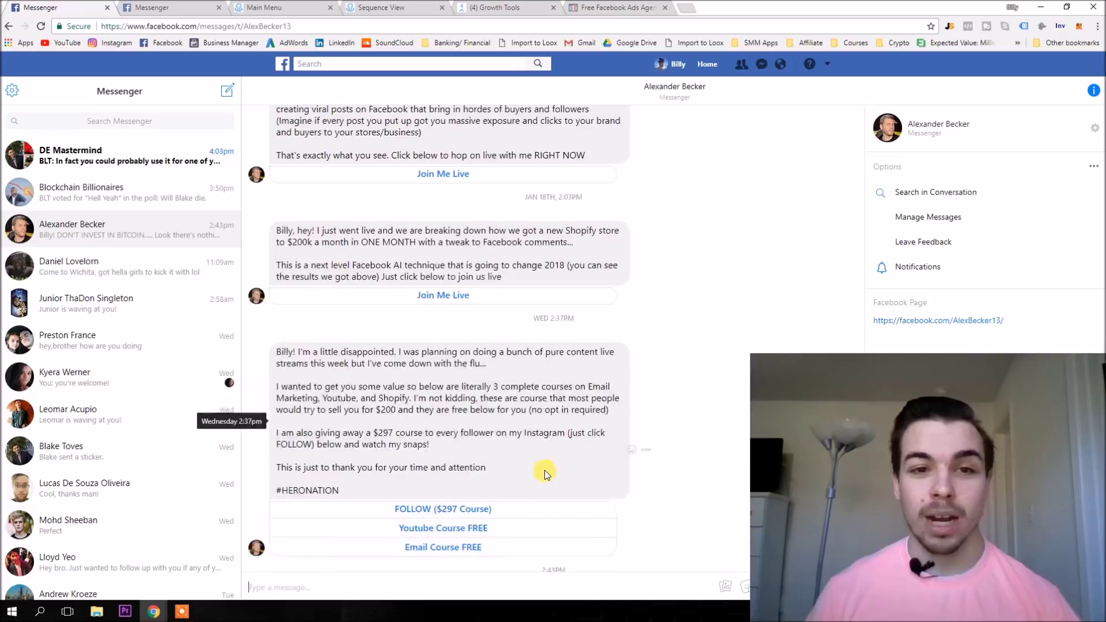
scroll(556, 475, up, 1)
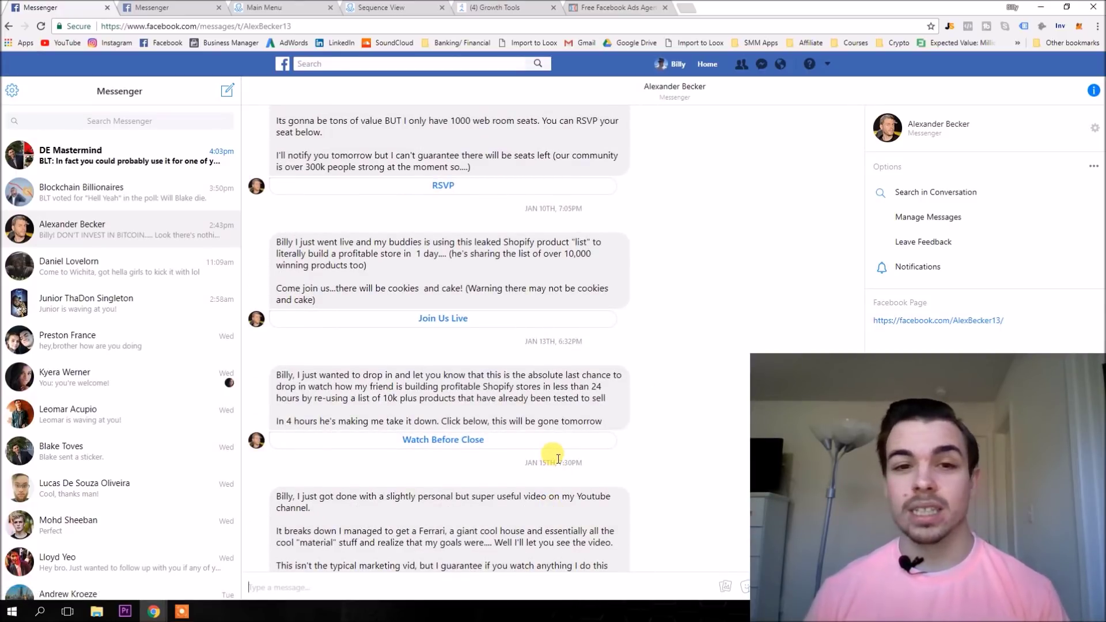
scroll(558, 455, up, 10)
scroll(587, 445, up, 6)
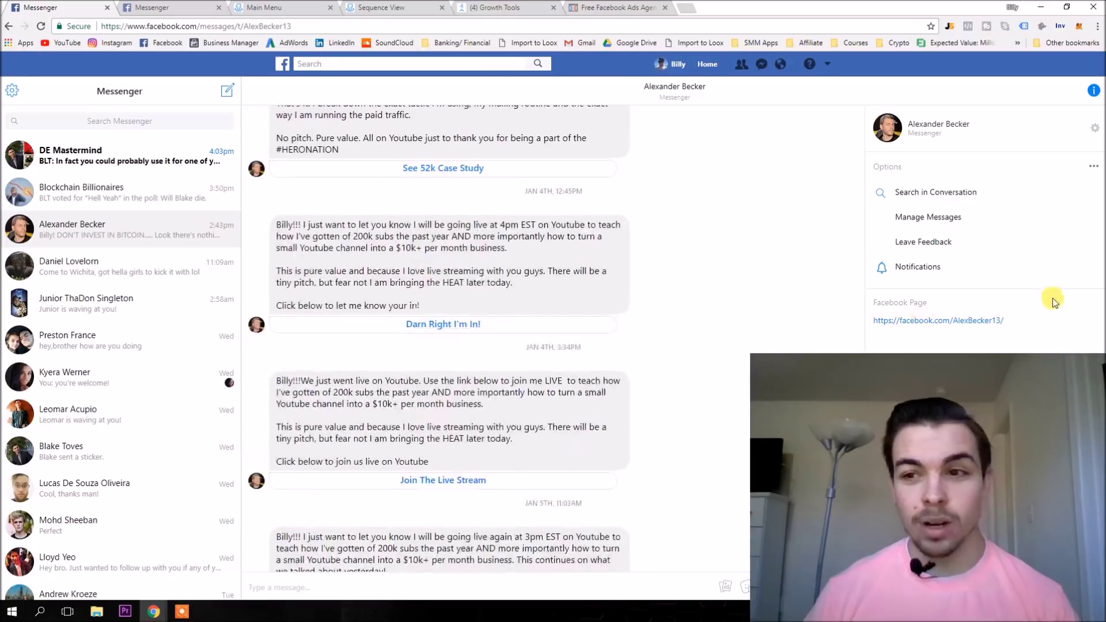
scroll(600, 422, up, 4)
scroll(601, 421, up, 5)
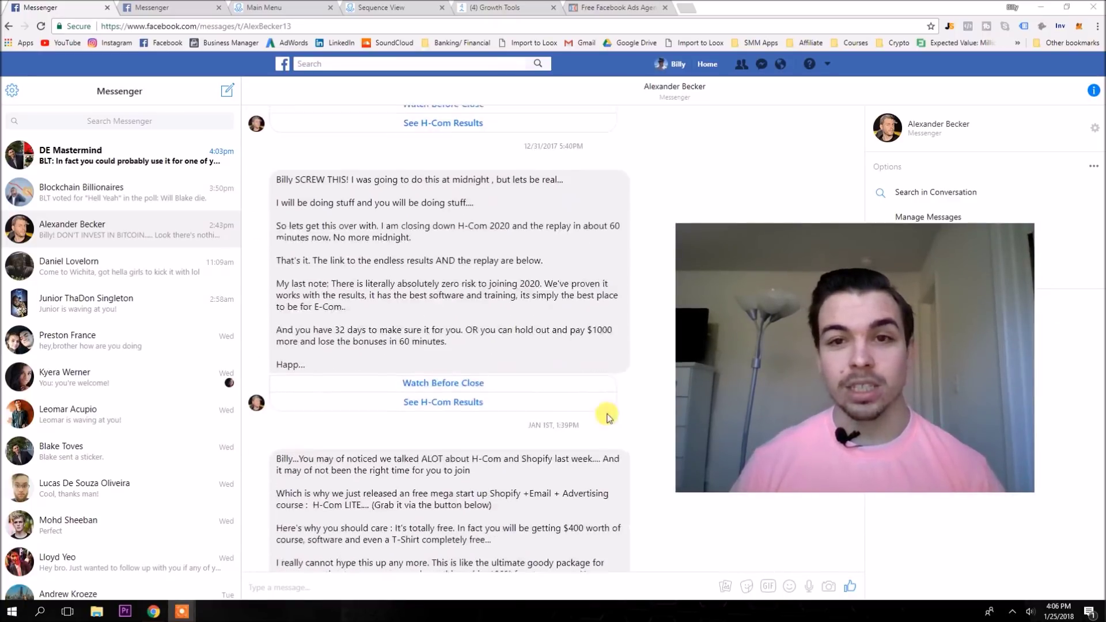
scroll(602, 422, up, 3)
scroll(599, 427, up, 10)
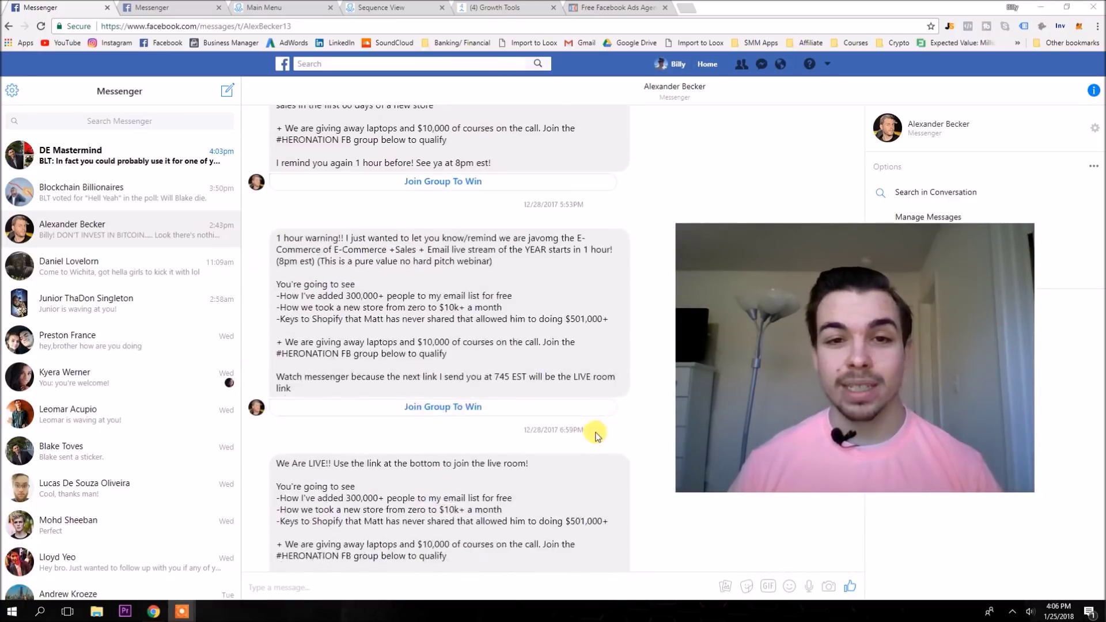
scroll(591, 432, up, 5)
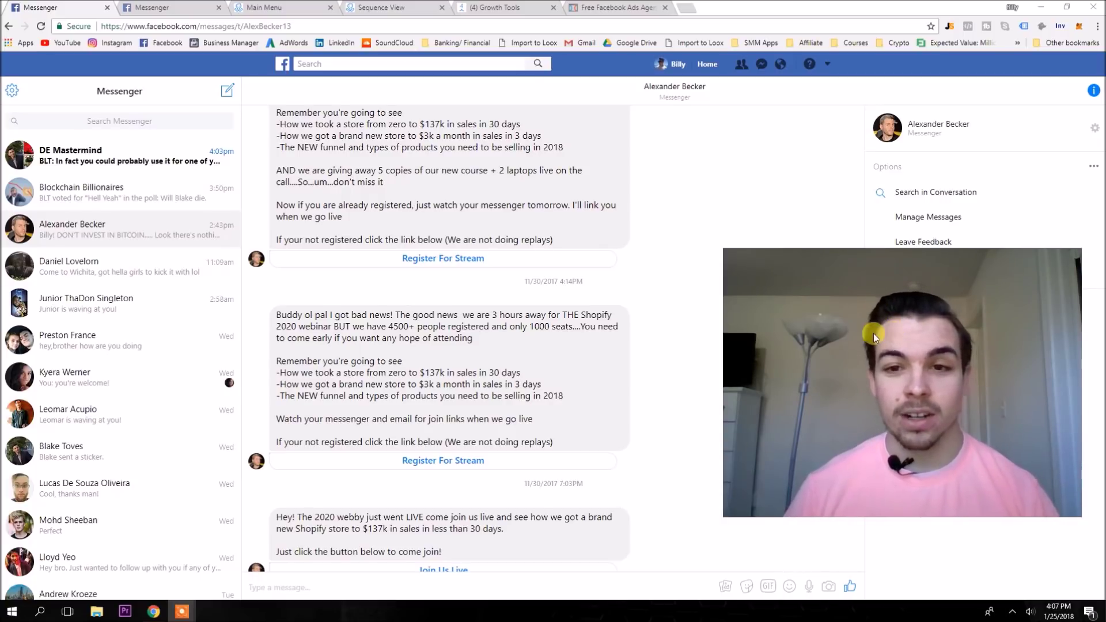
scroll(573, 371, up, 15)
scroll(572, 371, up, 10)
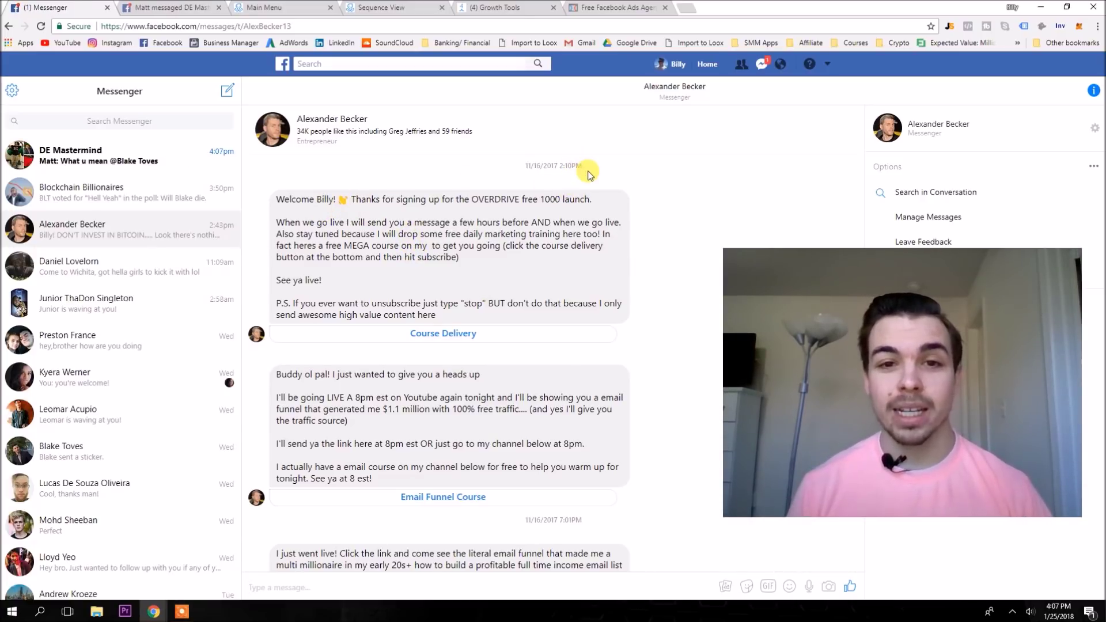
Step: Examine the welcome message and the first follow-ups with their Course Delivery and Email Funnel Course buttons
scroll(495, 299, down, 1)
scroll(495, 300, down, 2)
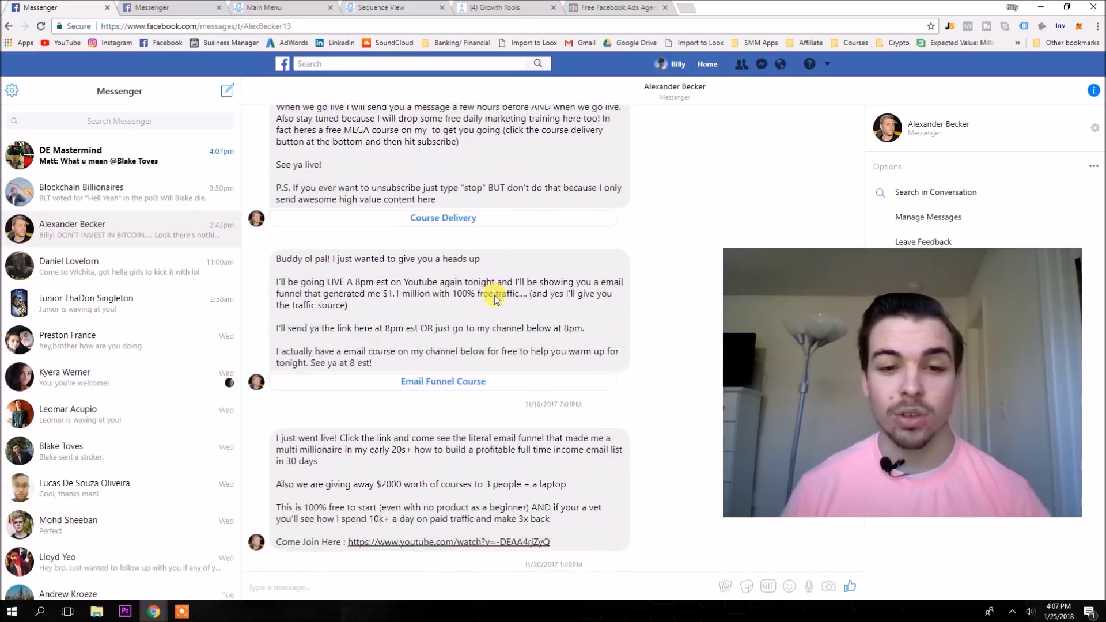
scroll(495, 299, down, 1)
scroll(496, 299, down, 1)
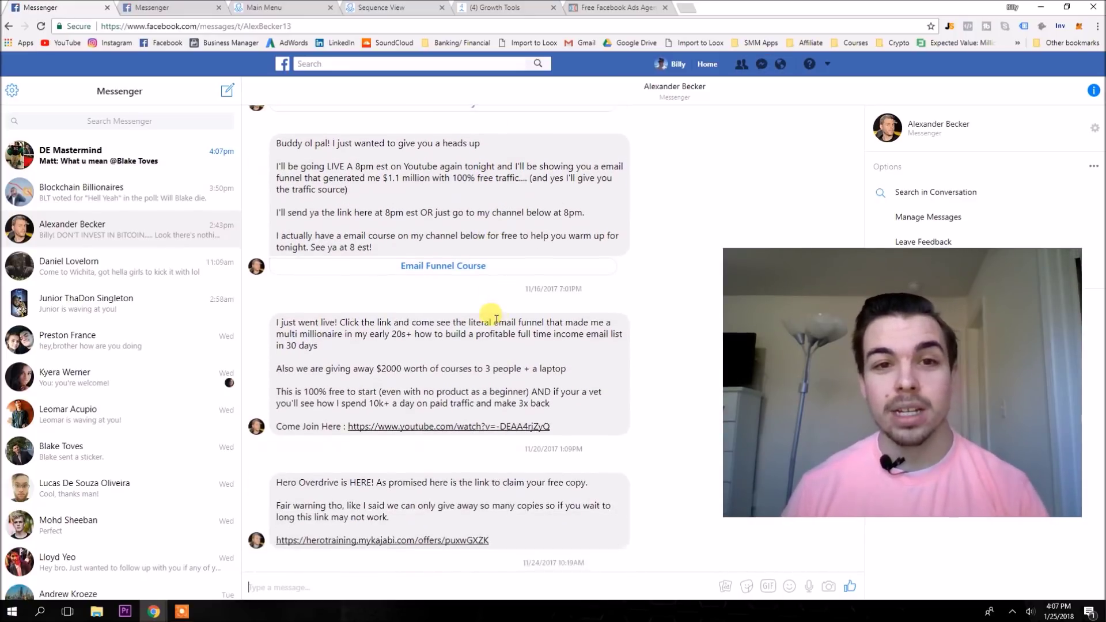
scroll(493, 288, up, 3)
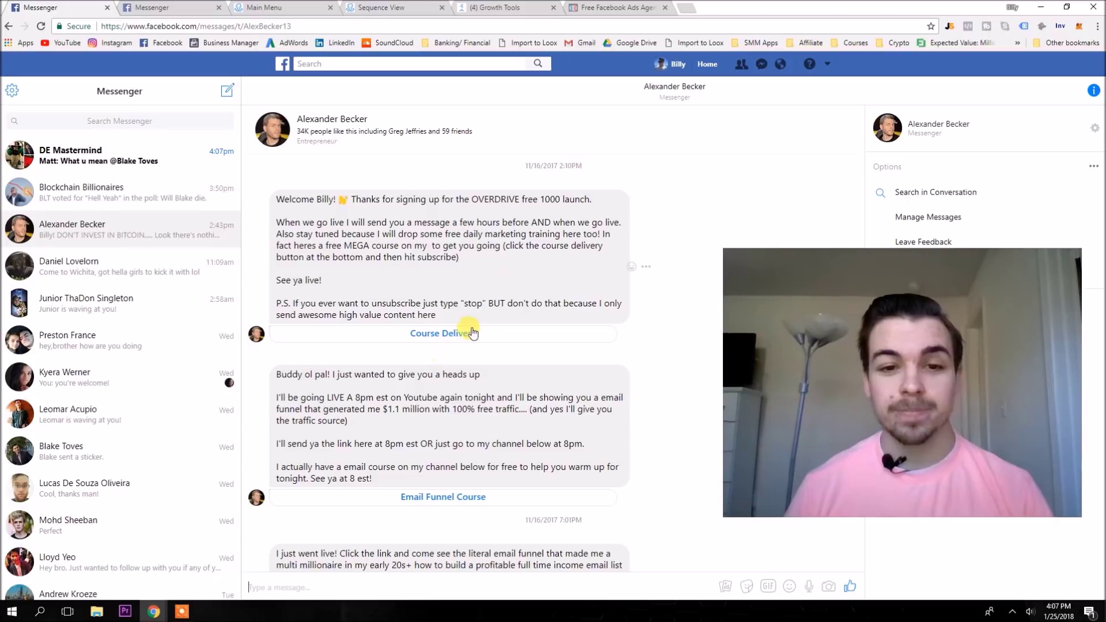
scroll(501, 337, down, 1)
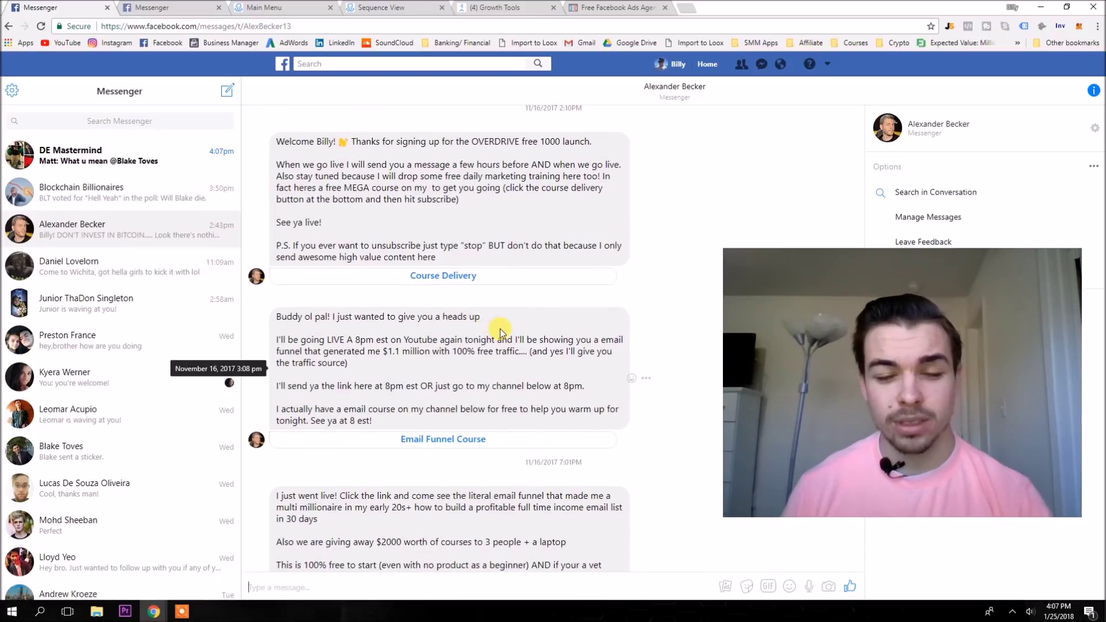
scroll(498, 328, down, 4)
scroll(496, 312, up, 4)
Step: Review the broadcasts from the Hero Overdrive link and Black Friday webinar reminders up to the January live stream announcements
scroll(547, 324, down, 12)
scroll(545, 331, down, 8)
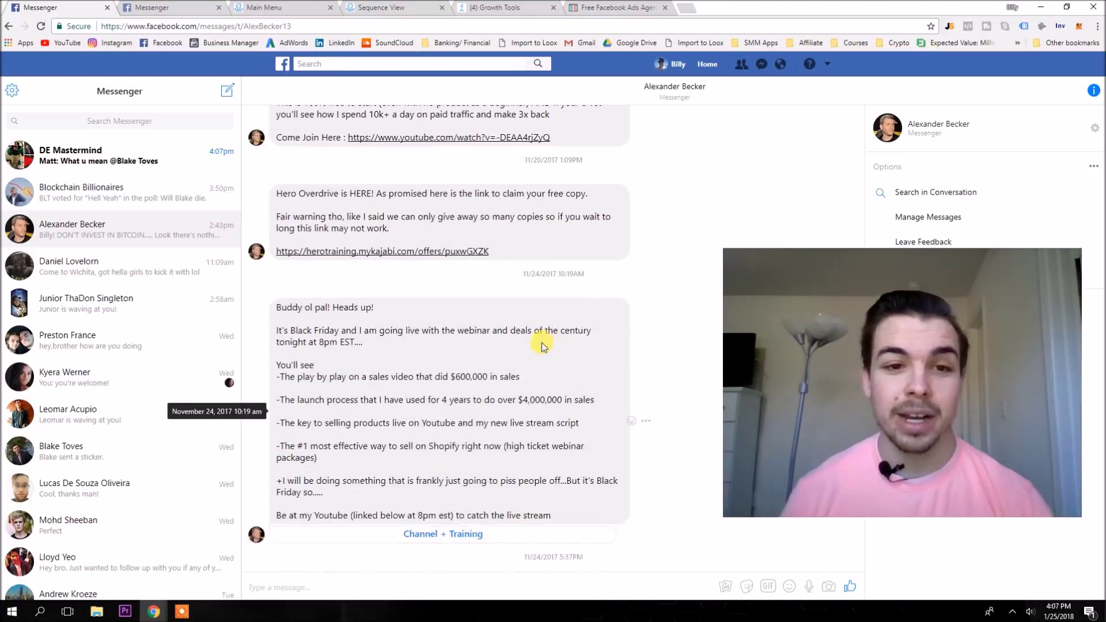
scroll(683, 253, down, 8)
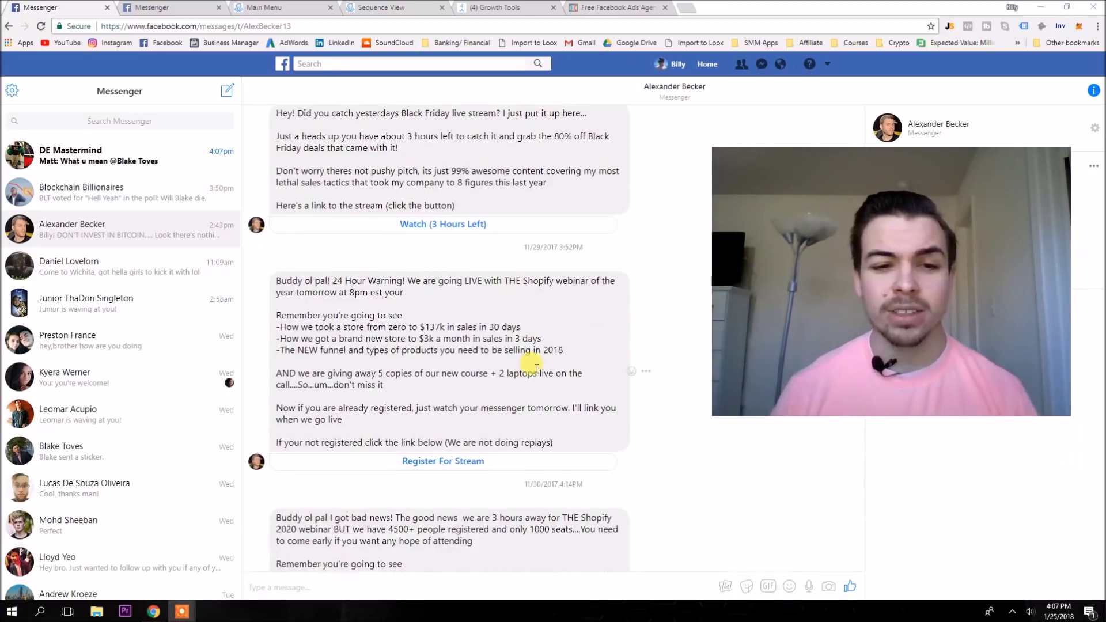
scroll(544, 271, down, 15)
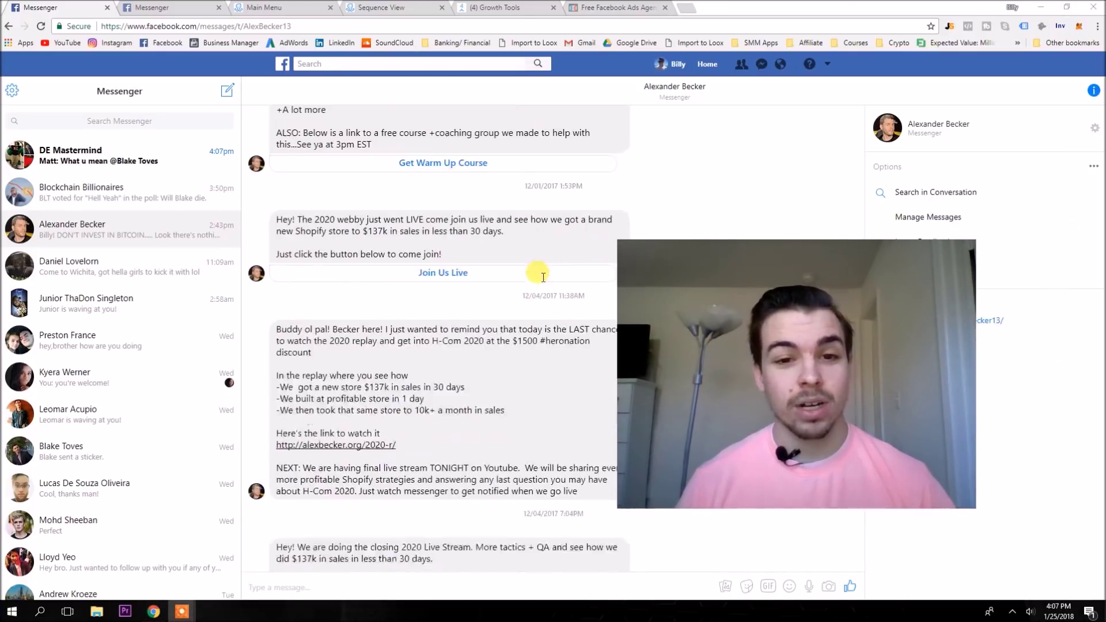
scroll(541, 291, down, 15)
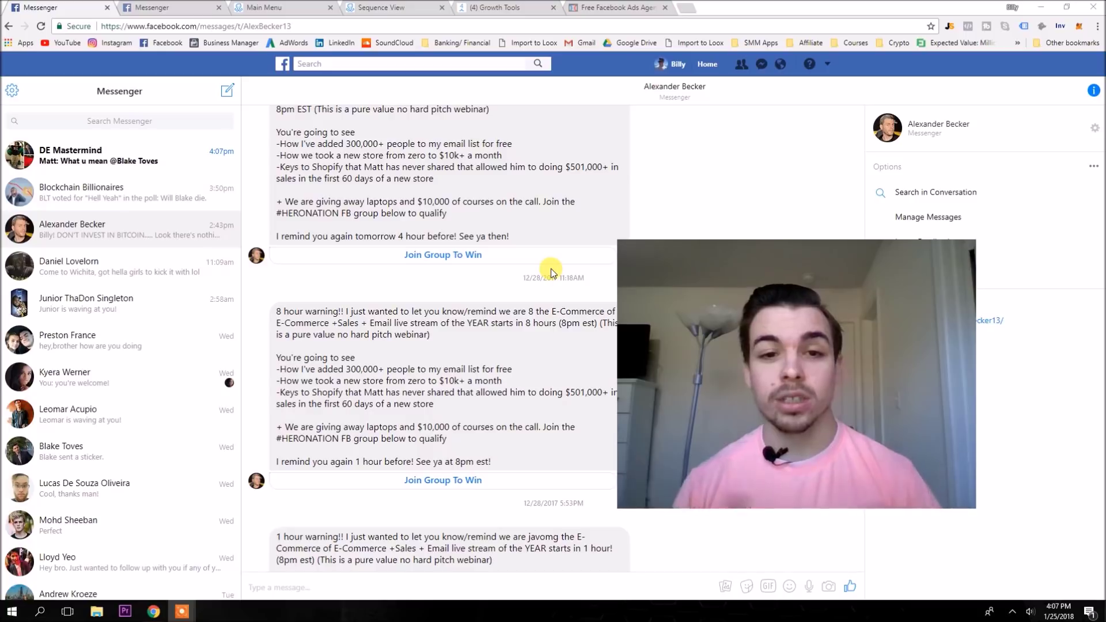
scroll(547, 291, down, 12)
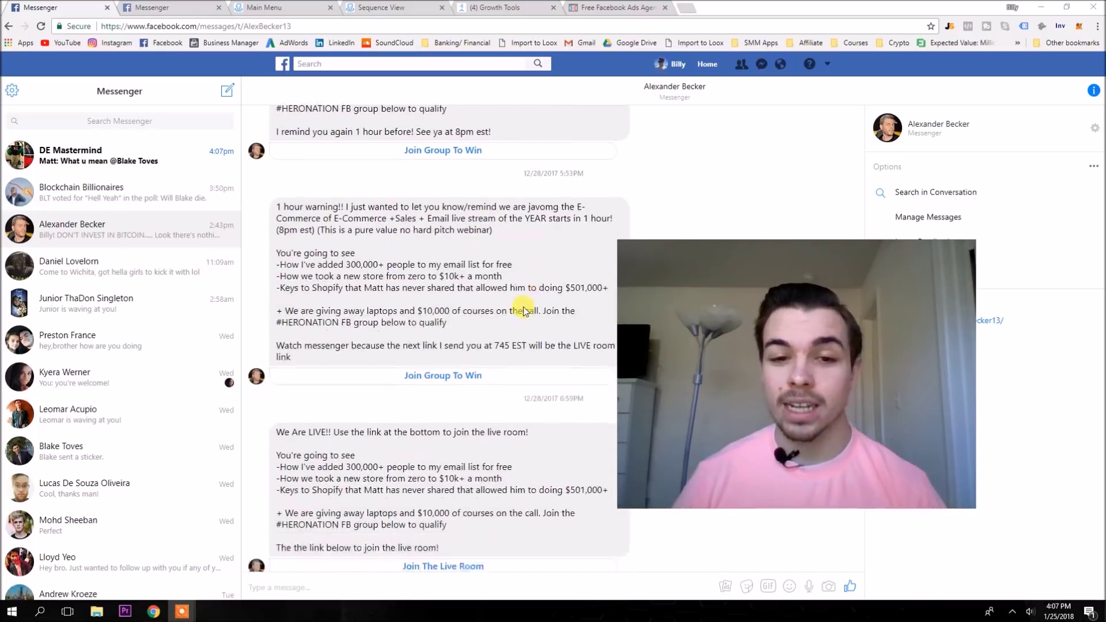
scroll(558, 356, down, 15)
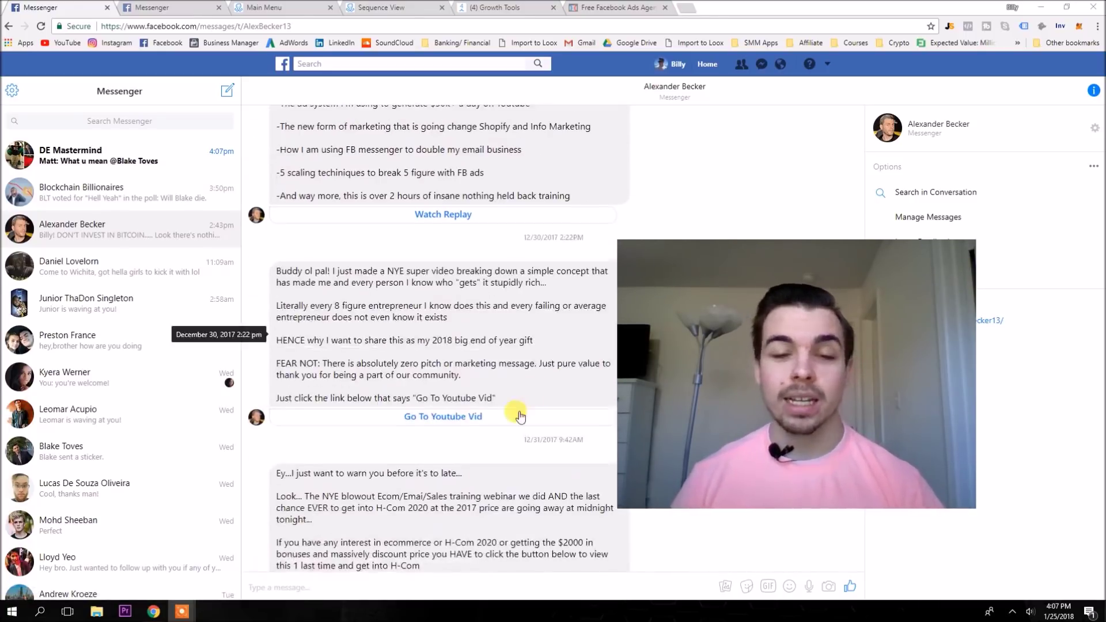
scroll(515, 385, down, 5)
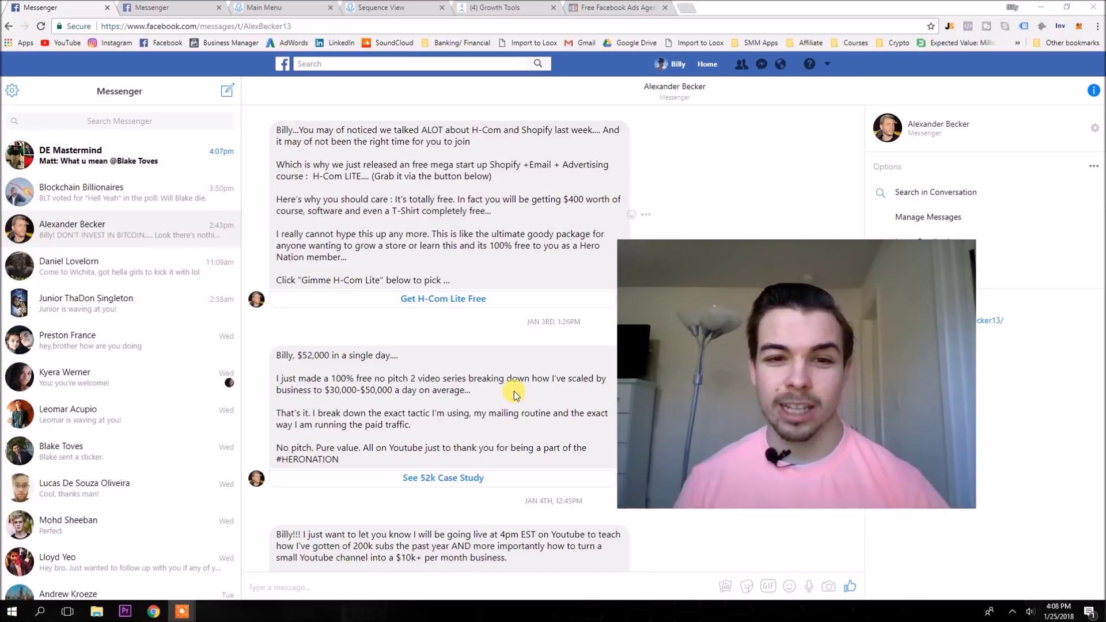
scroll(541, 353, down, 2)
scroll(540, 363, down, 3)
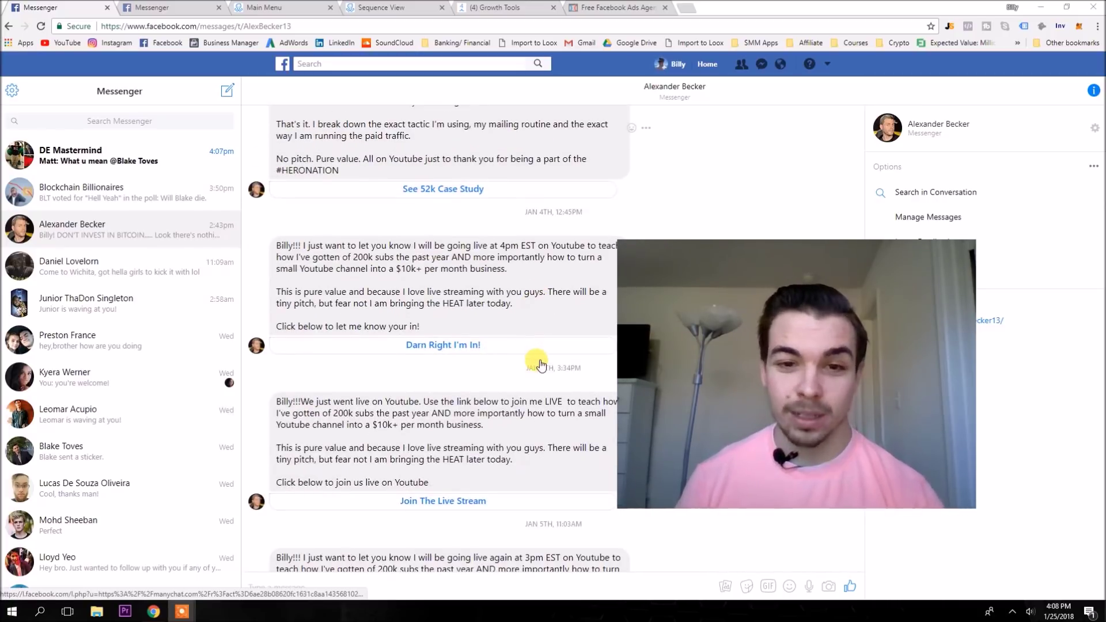
Step: Go to the newest broadcast in the conversation and highlight its "DON'T INVEST IN BITCOIN" headline
drag(628, 375, 769, 456)
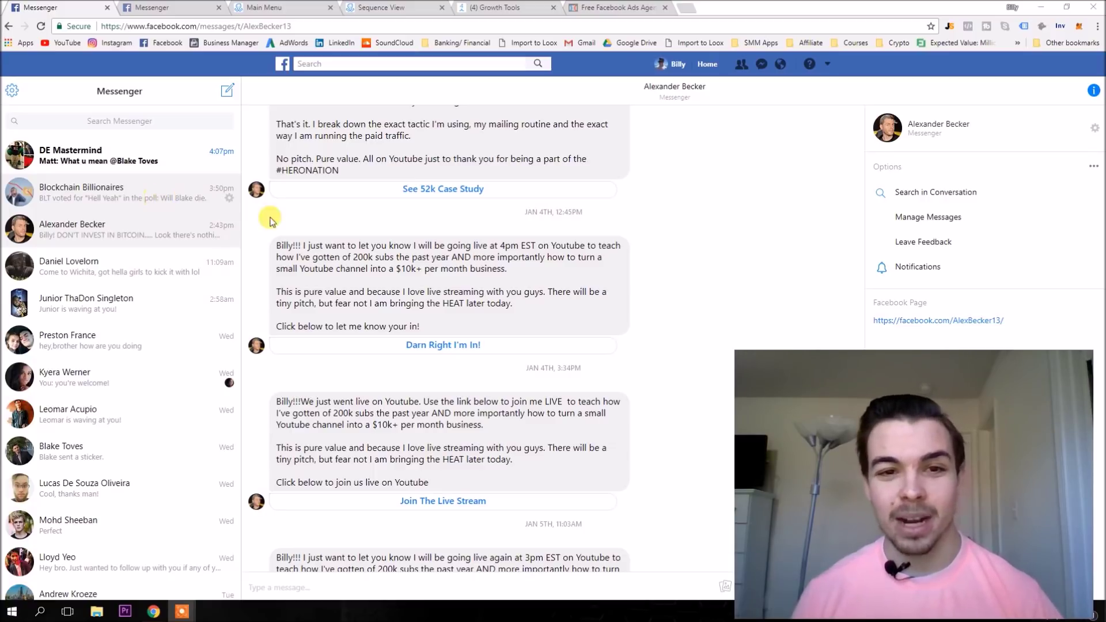
scroll(634, 345, down, 5)
scroll(671, 366, down, 20)
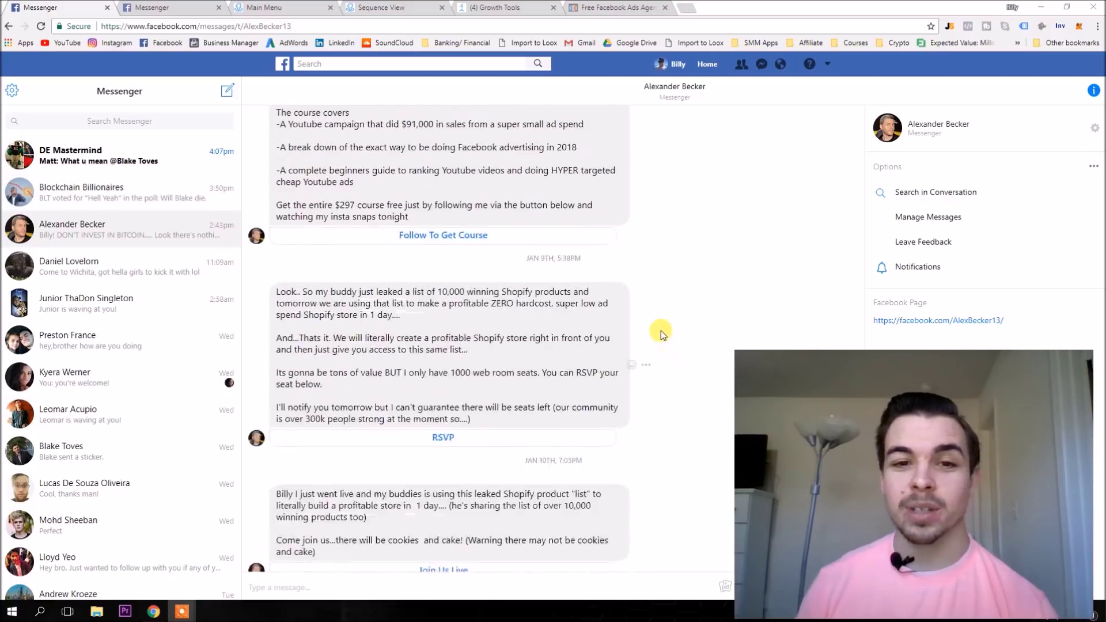
scroll(651, 333, down, 2)
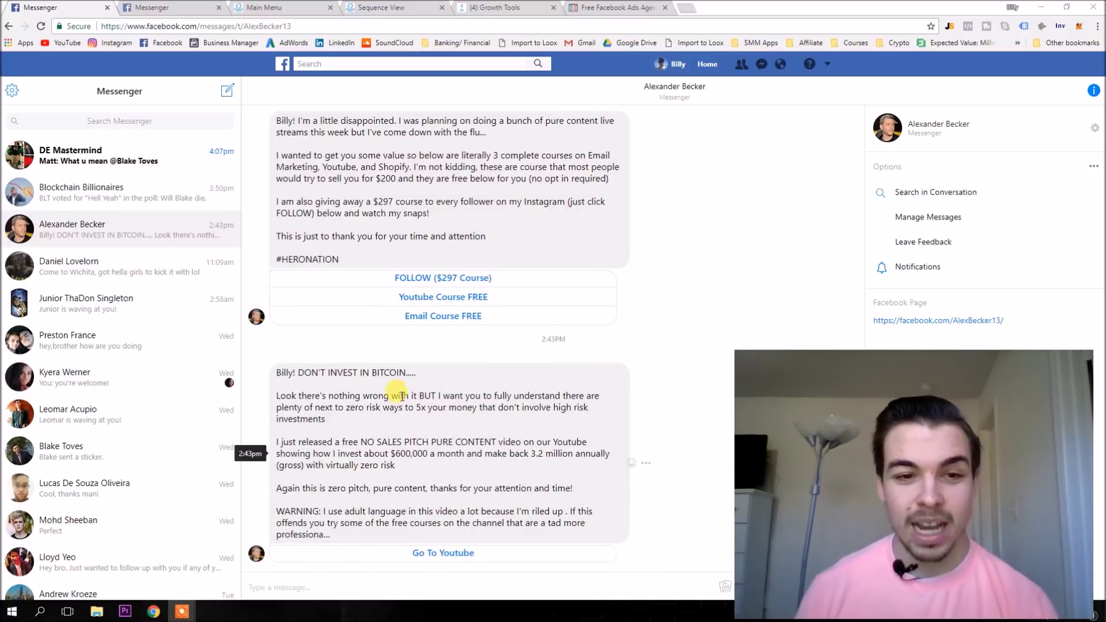
drag(270, 369, 414, 383)
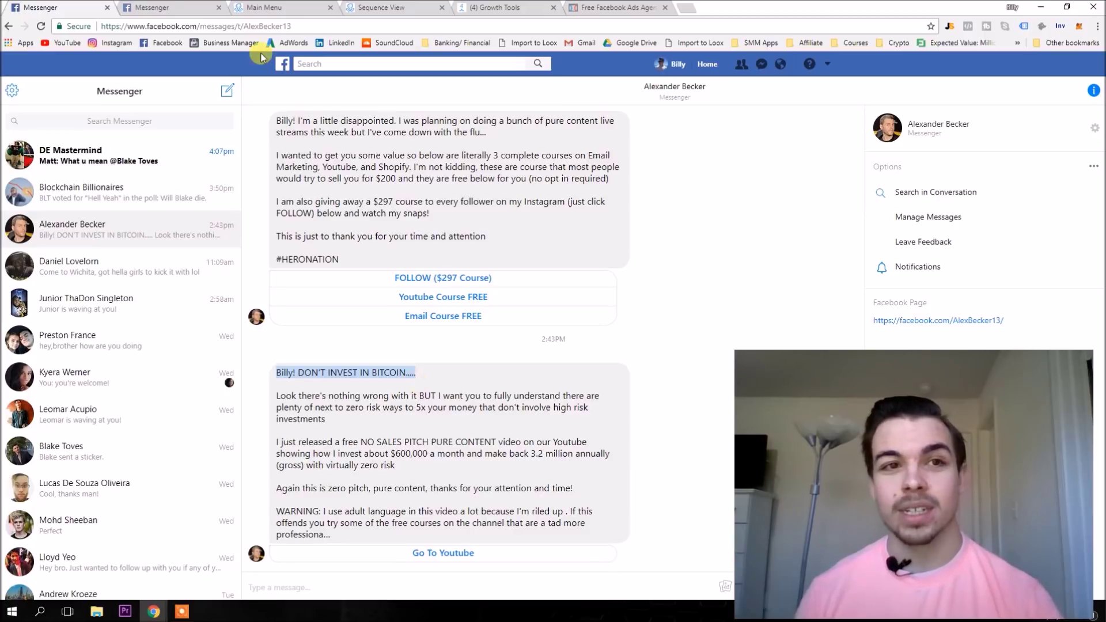
Step: Switch to the Orca Marketology conversation and examine its welcome message, challenge PDF and button-driven consulting offer
key(ctrl+Tab)
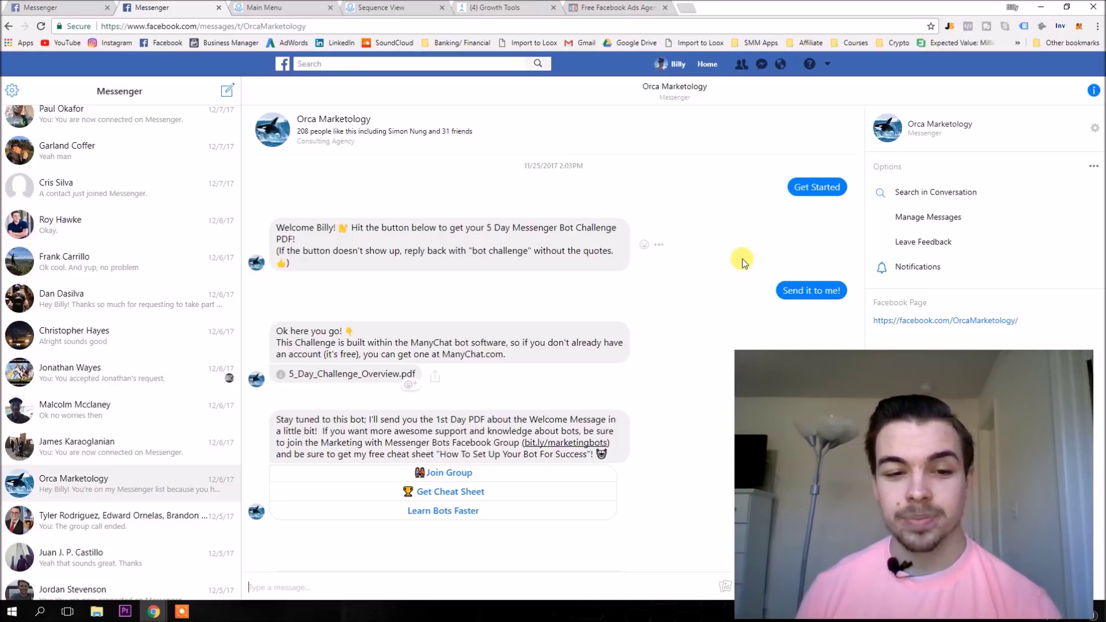
drag(301, 228, 498, 252)
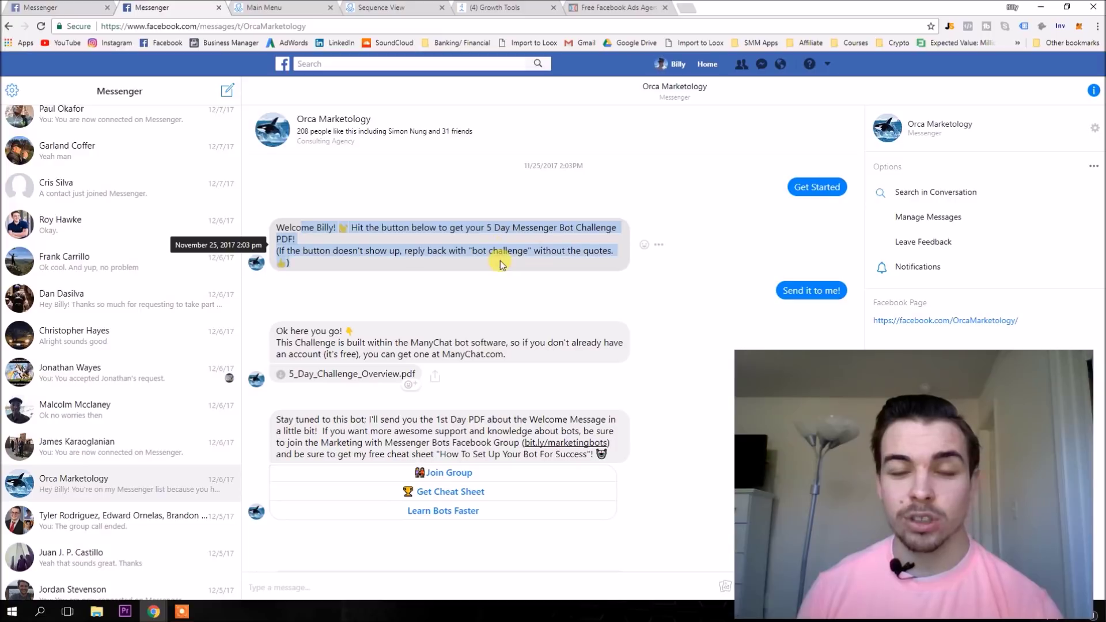
click(438, 291)
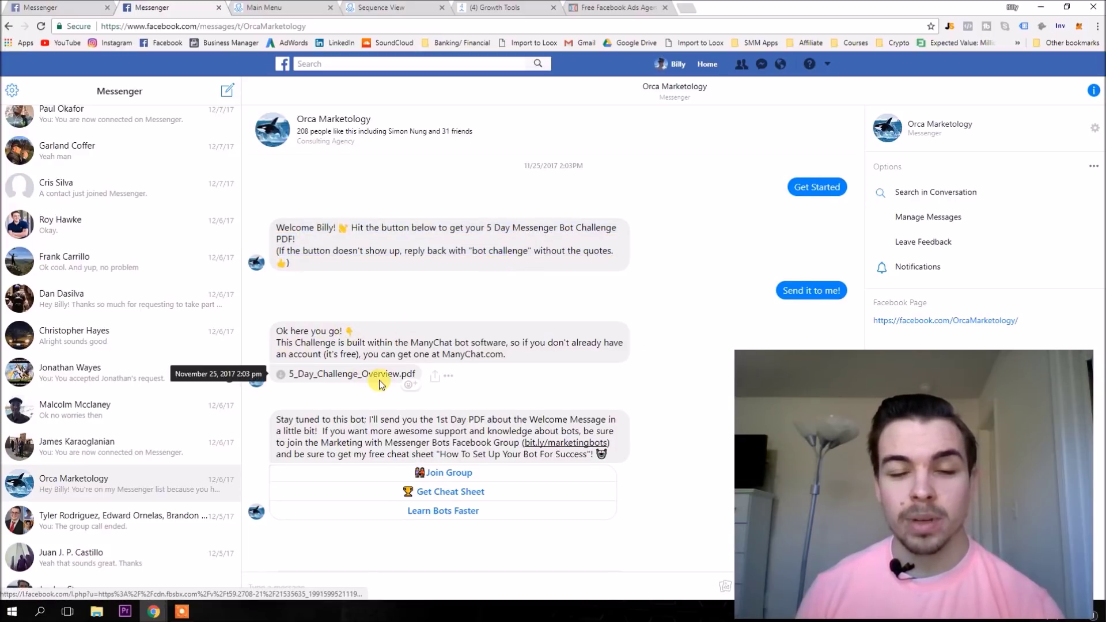
scroll(379, 379, down, 6)
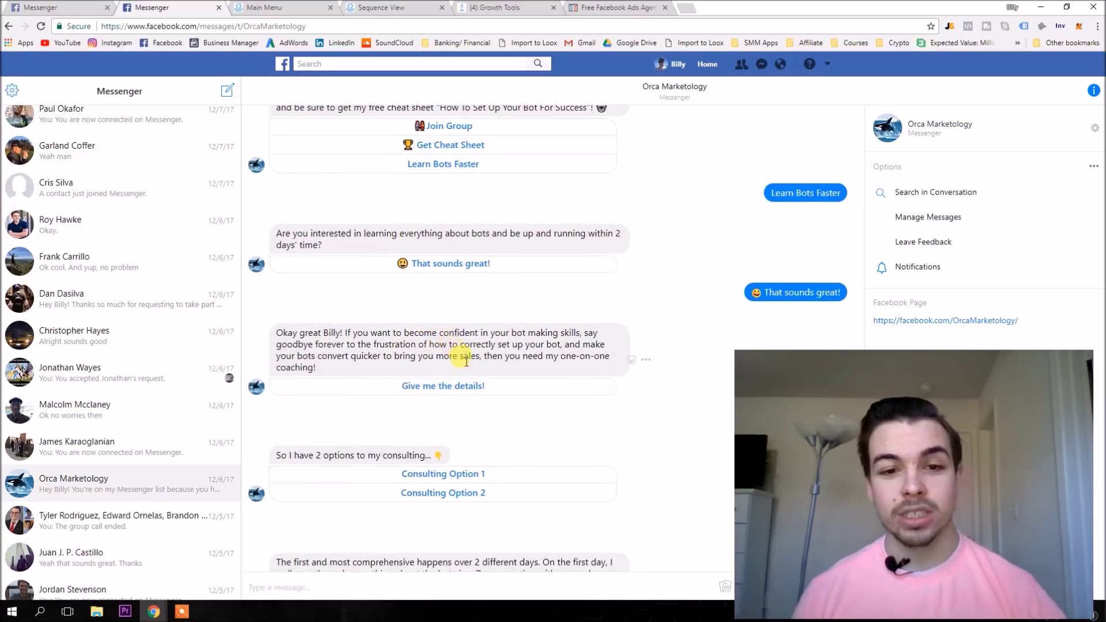
scroll(449, 358, up, 3)
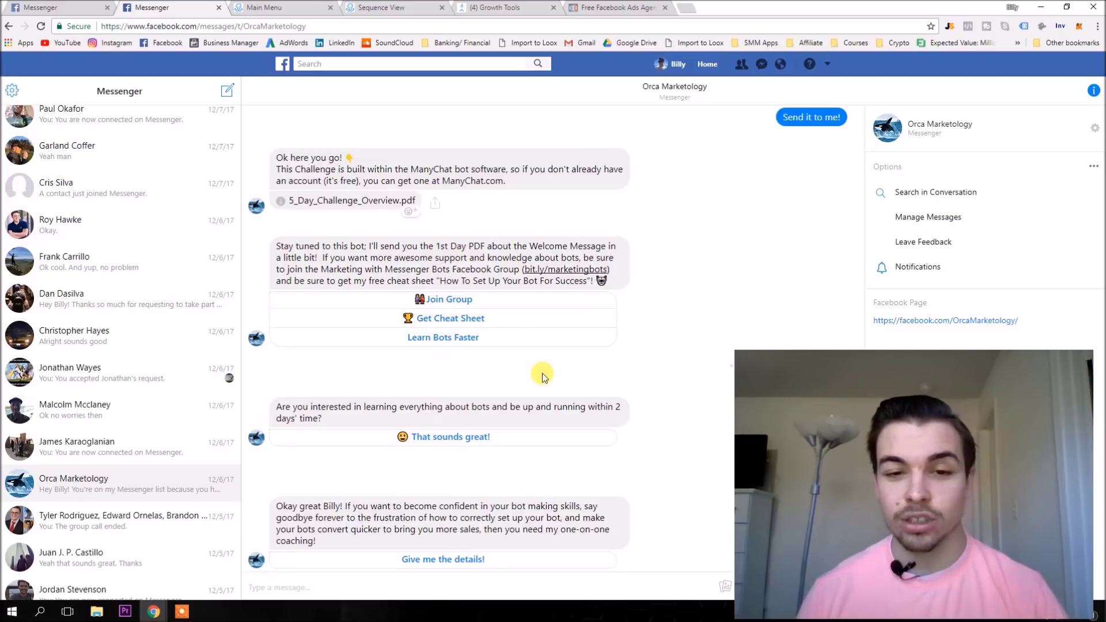
scroll(542, 375, down, 5)
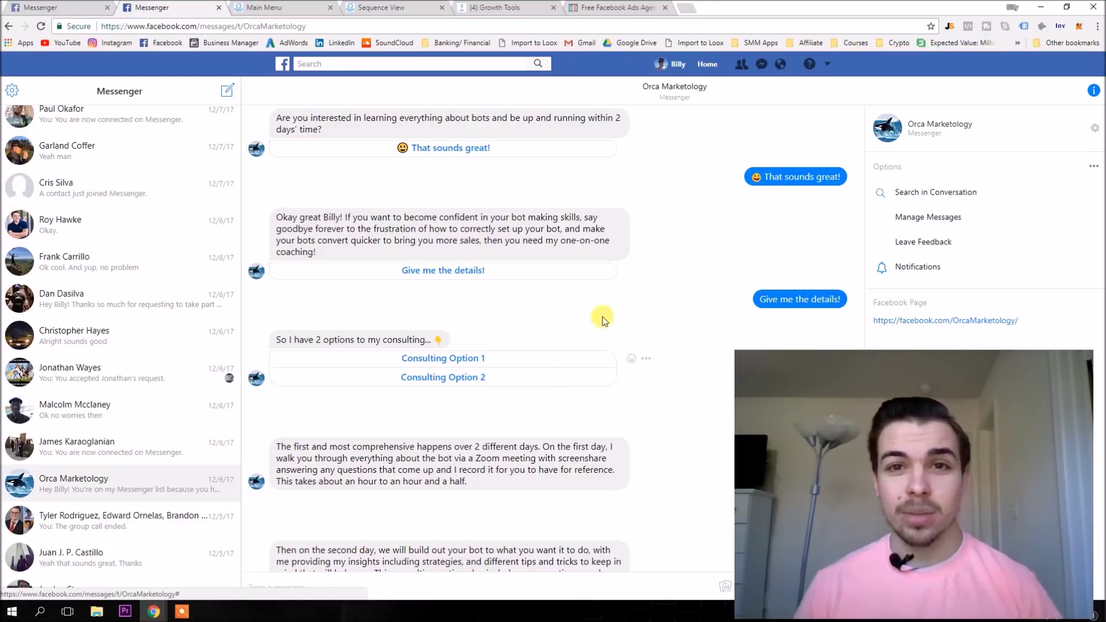
Step: Show the free training opt-in form on the Facebook Ads Agency landing page, clear its name field and close it
click(617, 7)
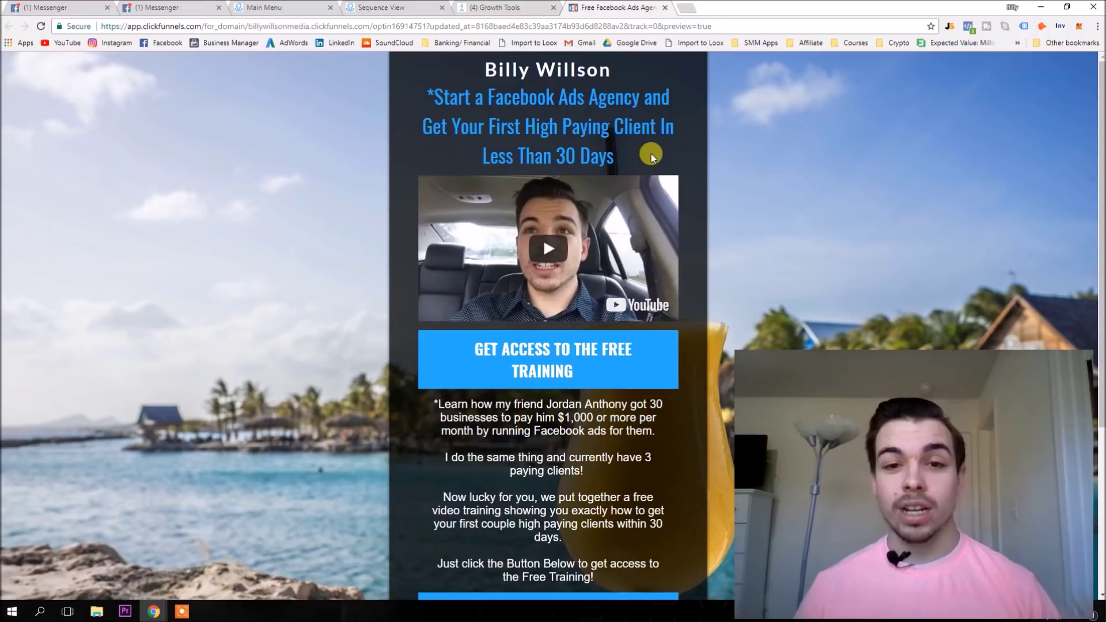
click(507, 341)
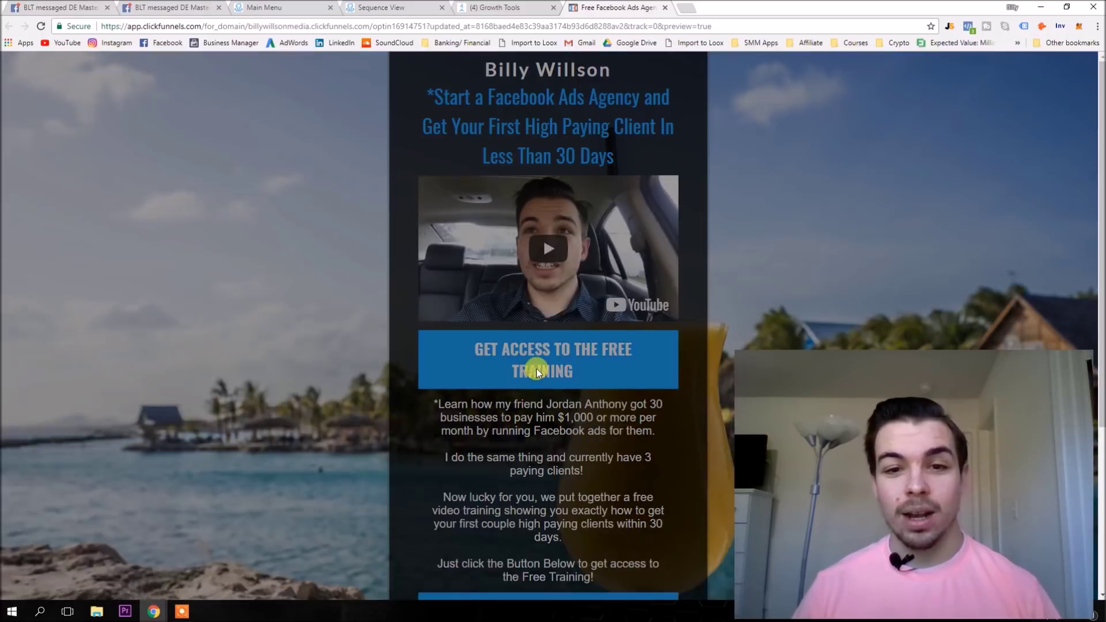
click(615, 154)
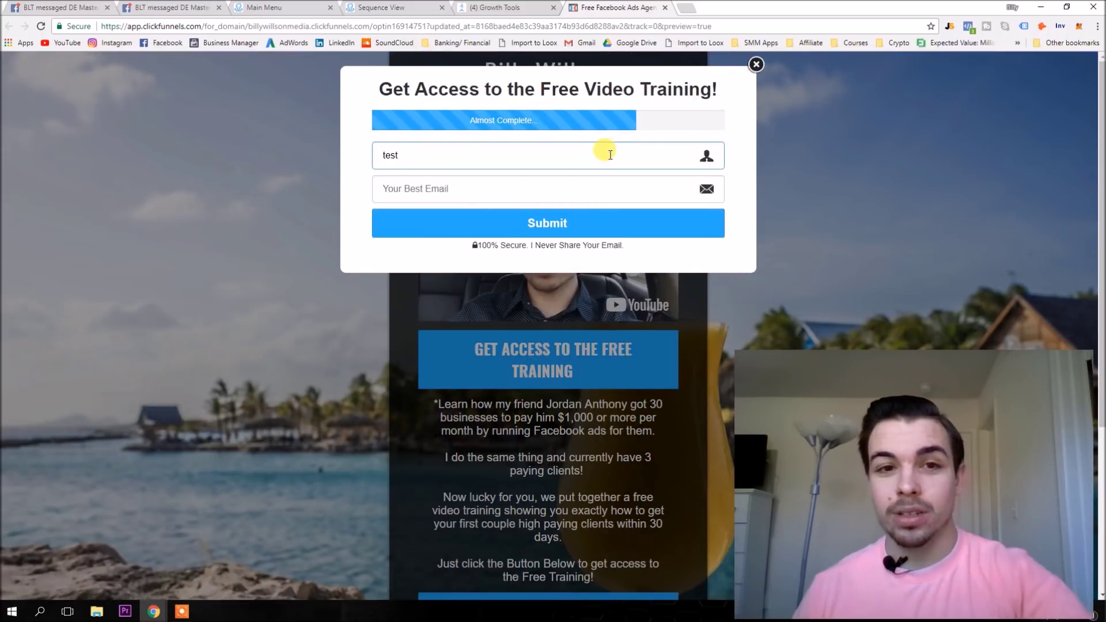
key(BackSpace)
key(BackSpace)
key(BackSpace)
key(BackSpace)
click(756, 64)
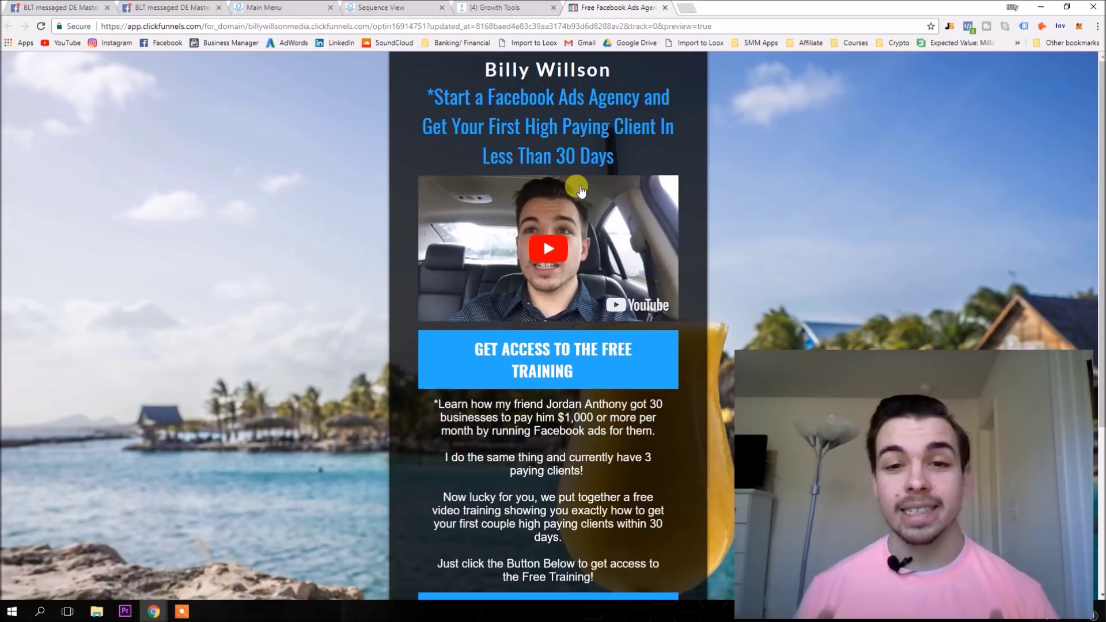
Step: Compare the Orca Marketology consulting messages with the landing page's free training opt-in form, and close the landing page
click(271, 8)
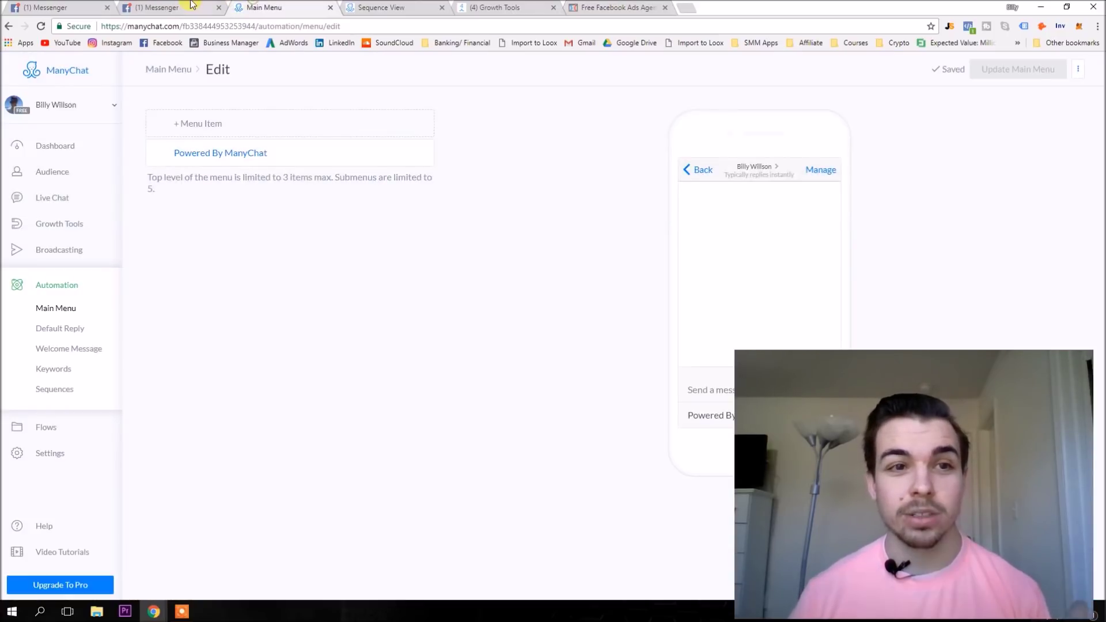
click(193, 6)
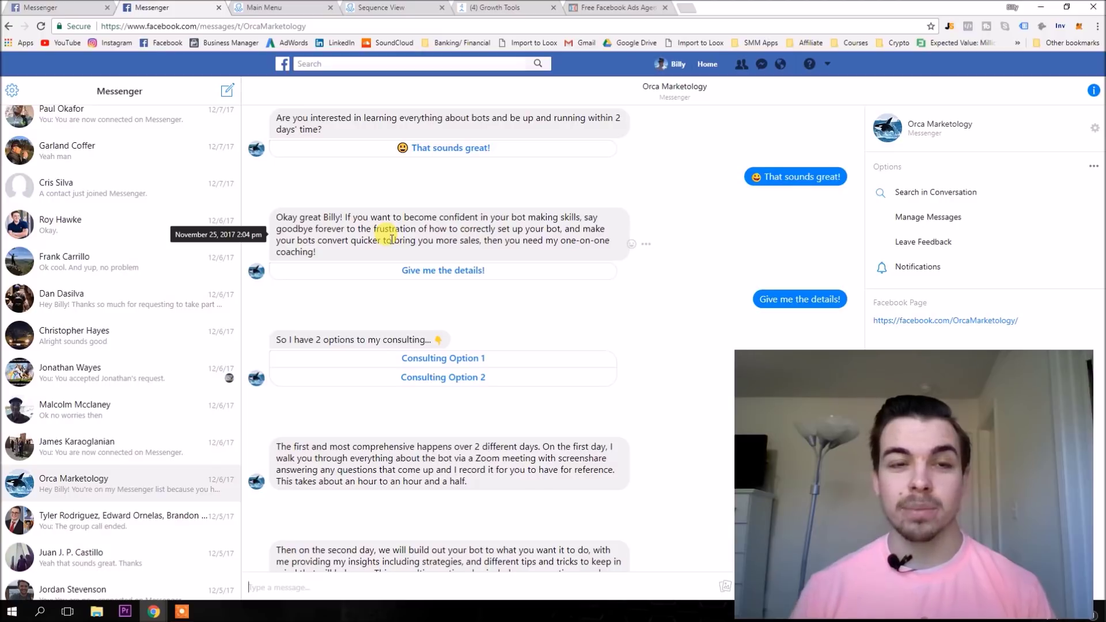
click(306, 8)
click(383, 8)
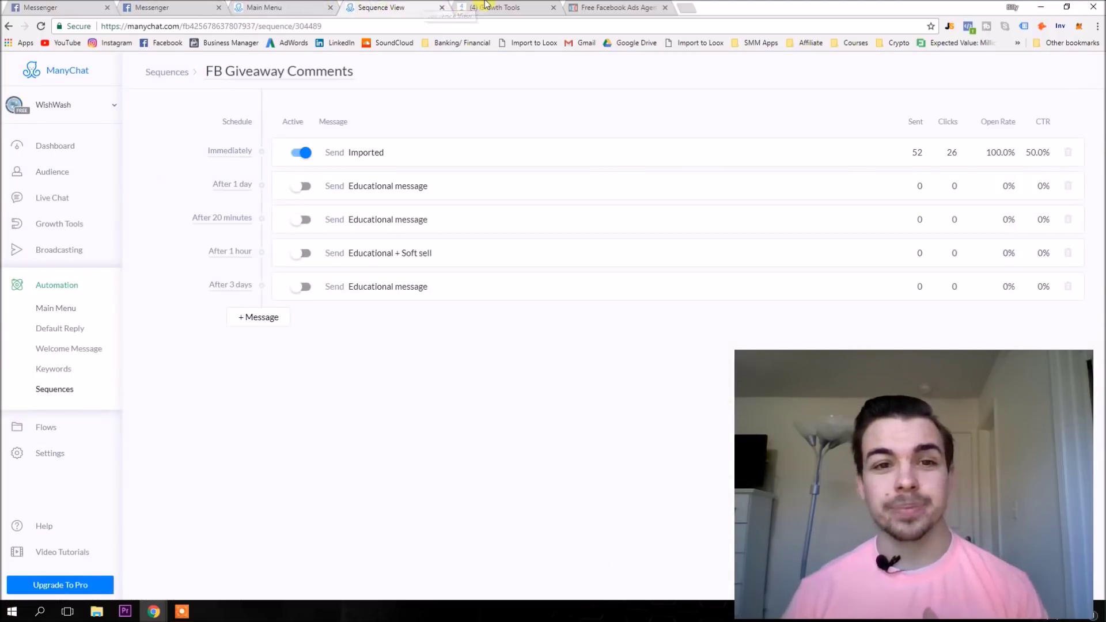
click(486, 6)
click(585, 7)
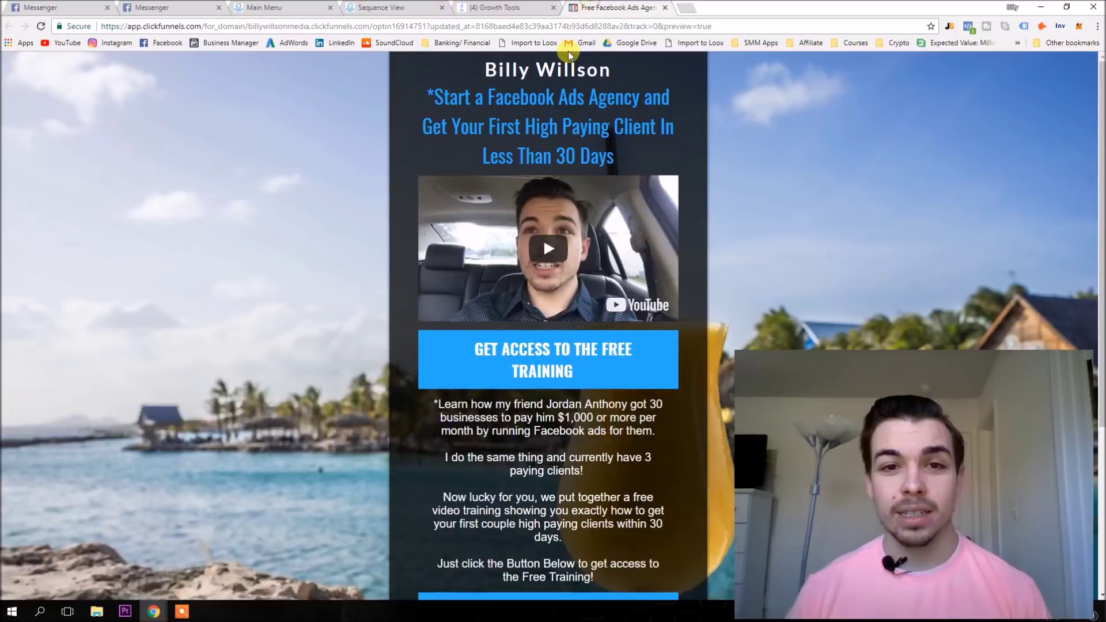
click(614, 380)
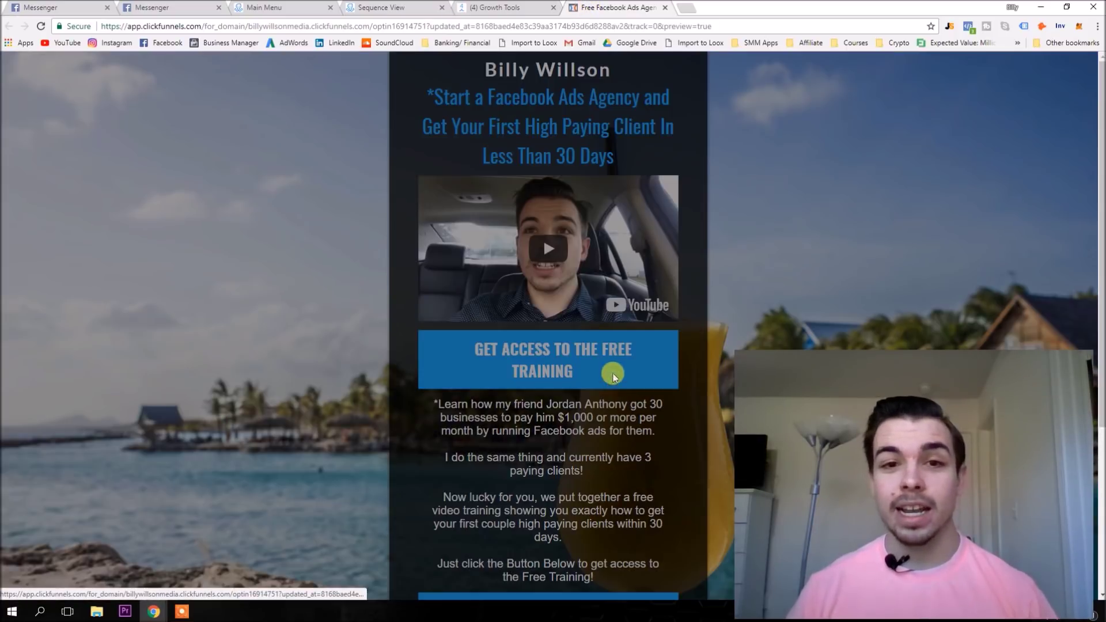
click(756, 67)
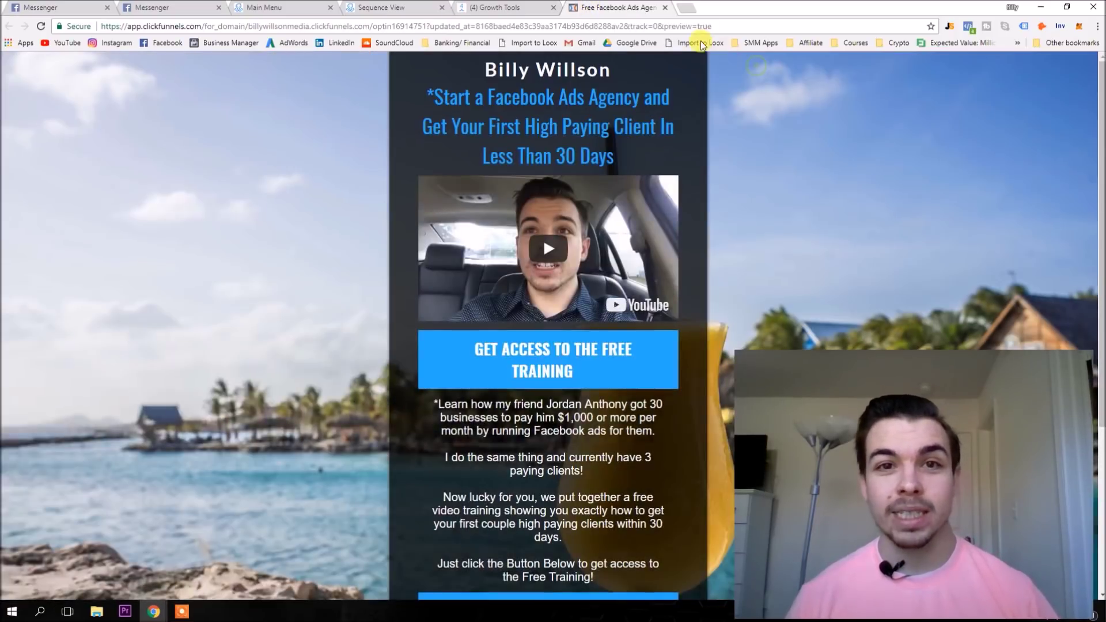
click(665, 8)
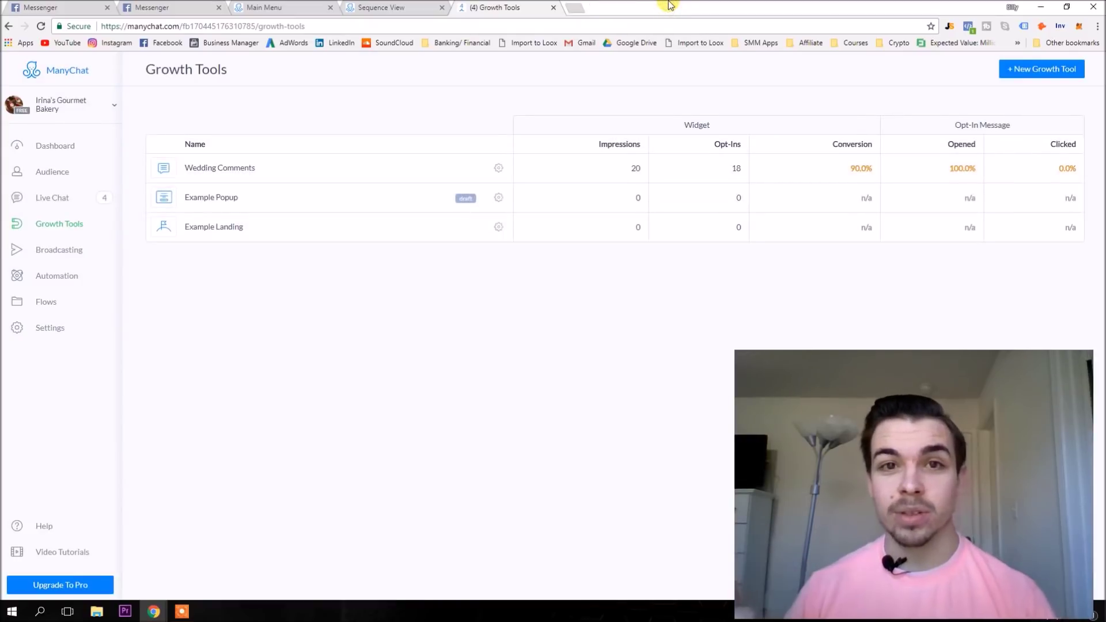
Step: Review the Orca Marketology conversation from the consulting options to its newest messages and highlight the Day 5 Keywords PDF message
click(371, 7)
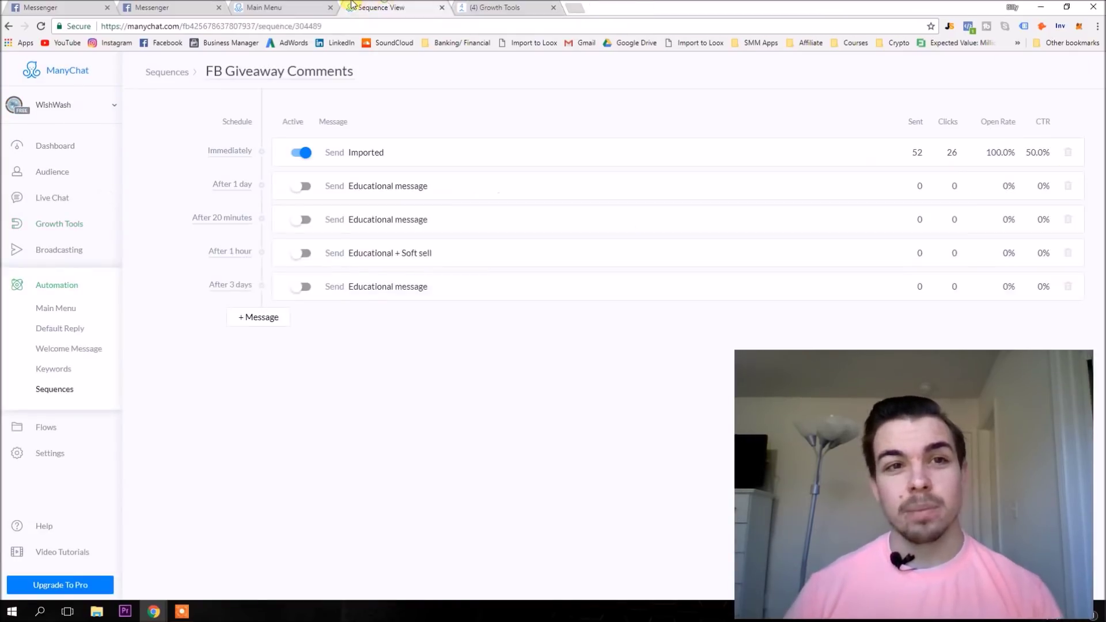
click(178, 6)
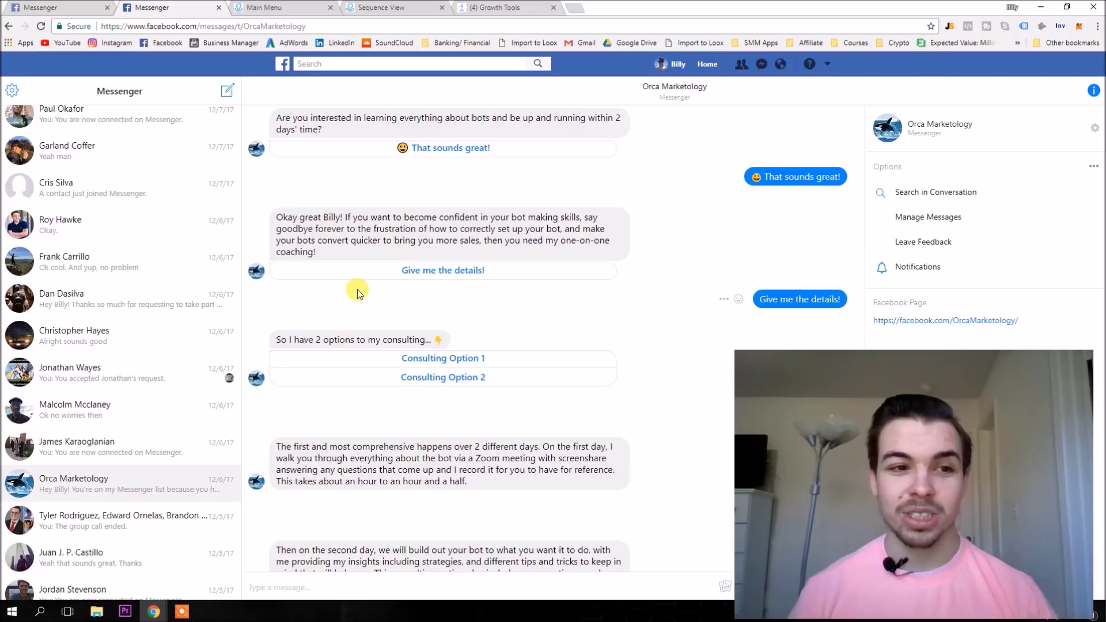
click(433, 357)
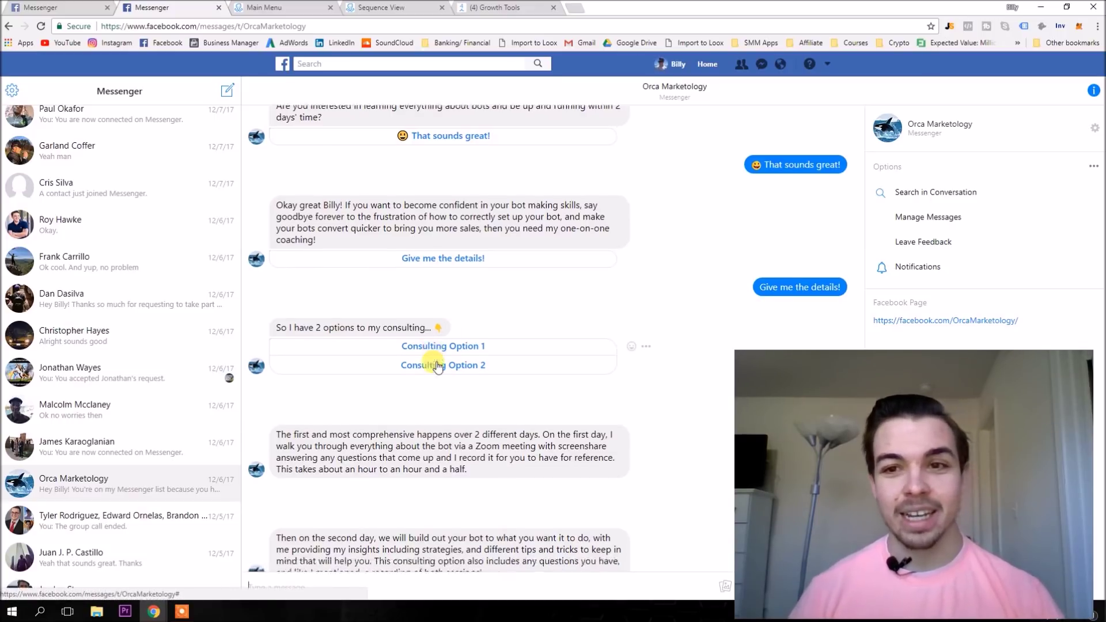
scroll(436, 366, down, 5)
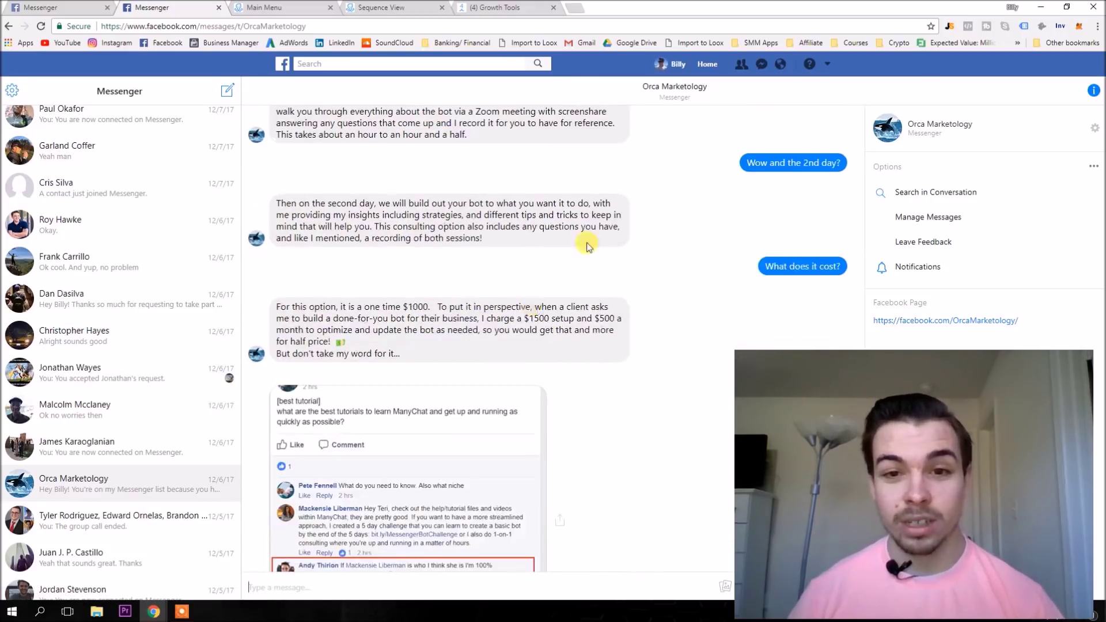
scroll(661, 327, down, 8)
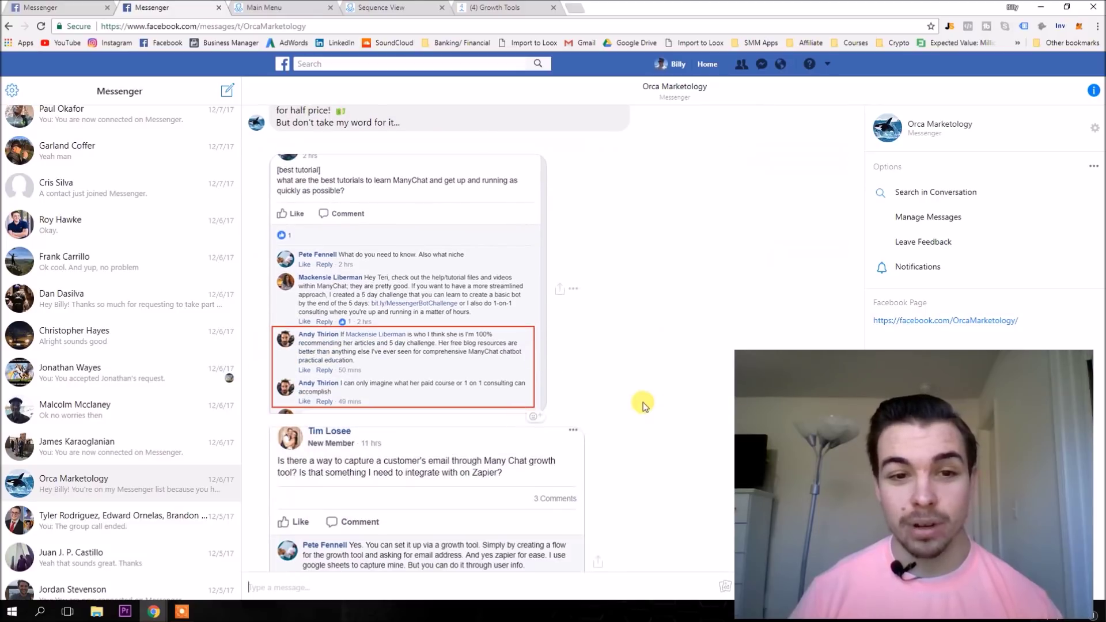
scroll(605, 442, down, 18)
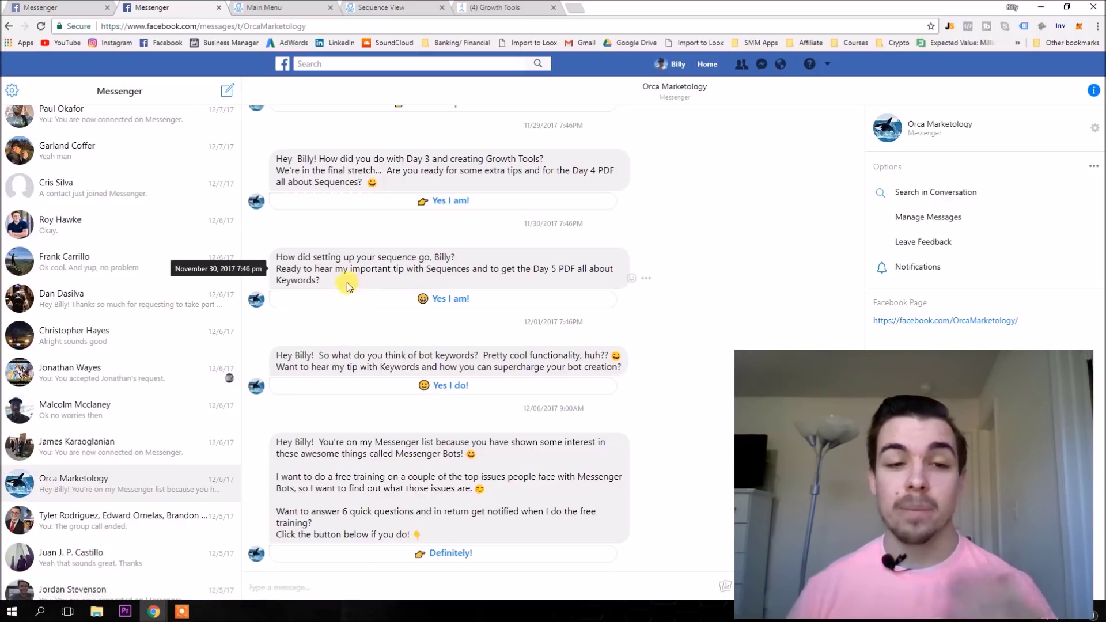
drag(346, 281, 320, 266)
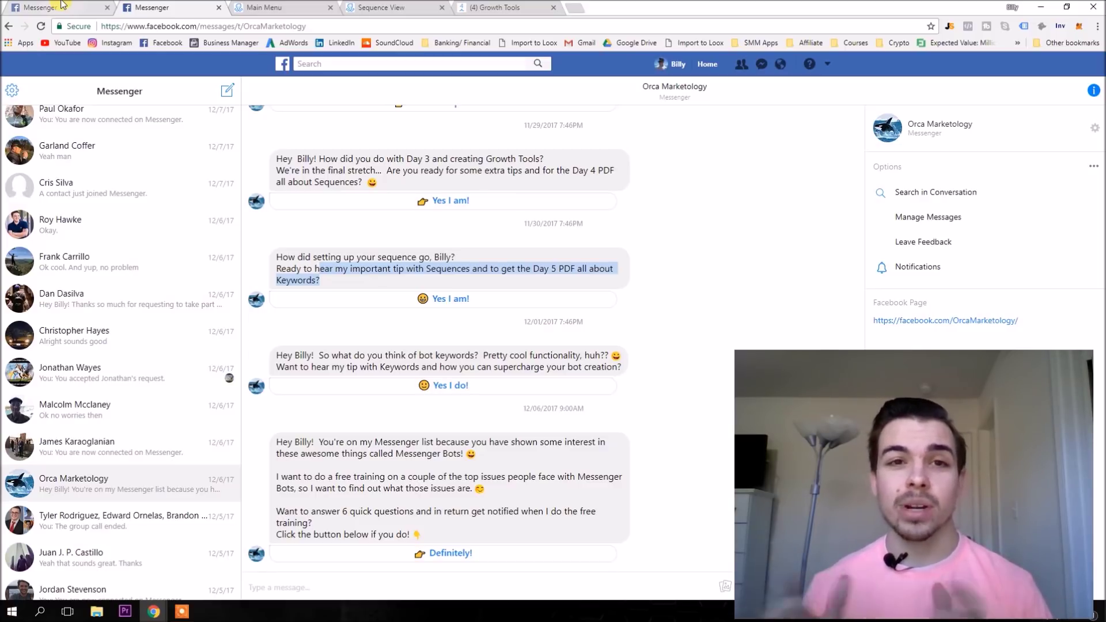
Step: Look at the ManyChat main menu editor and the message schedule of the FB Giveaway Comments sequence
click(239, 7)
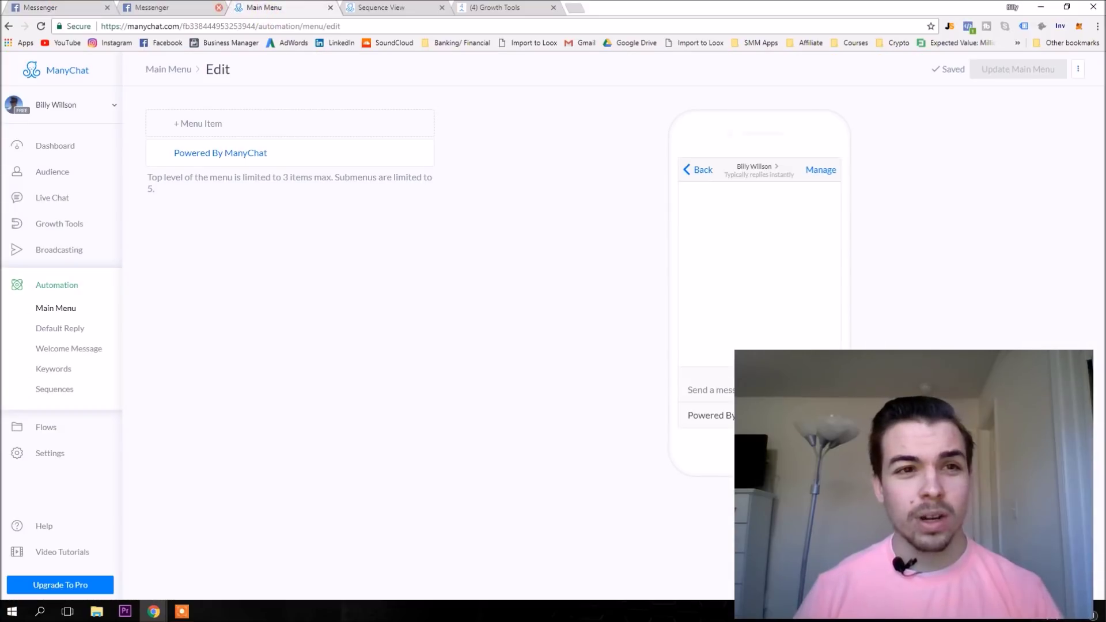
click(365, 5)
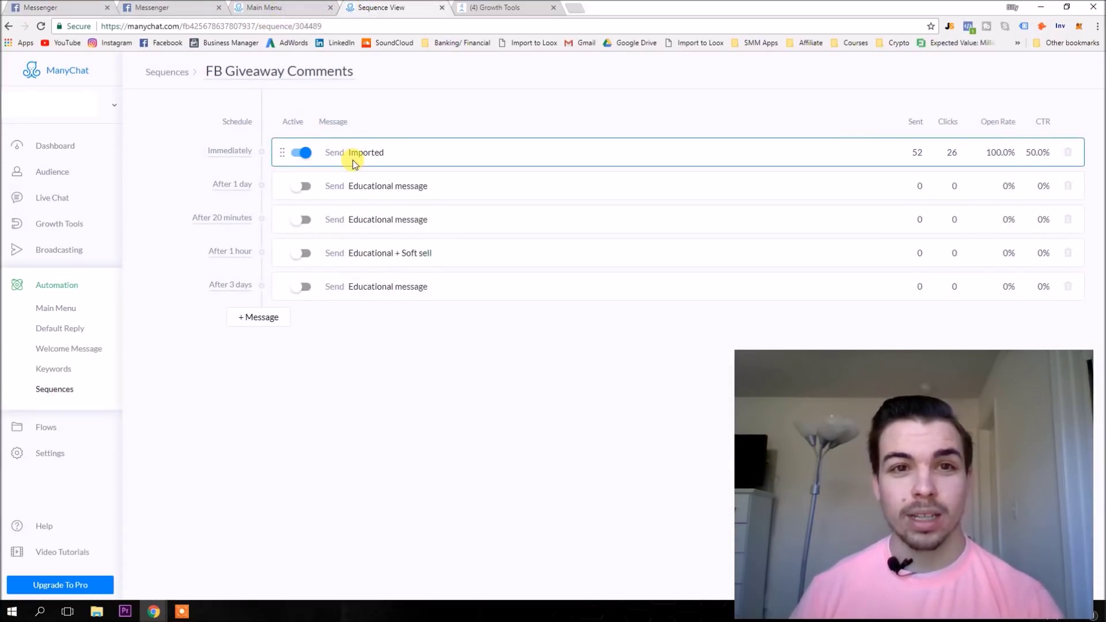
click(272, 4)
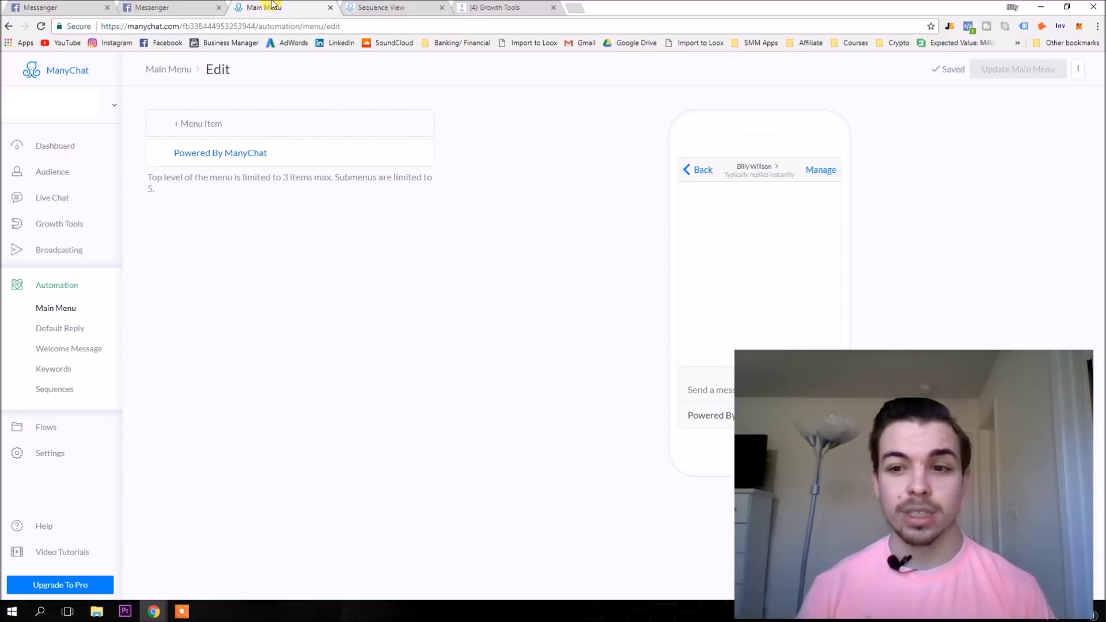
click(360, 6)
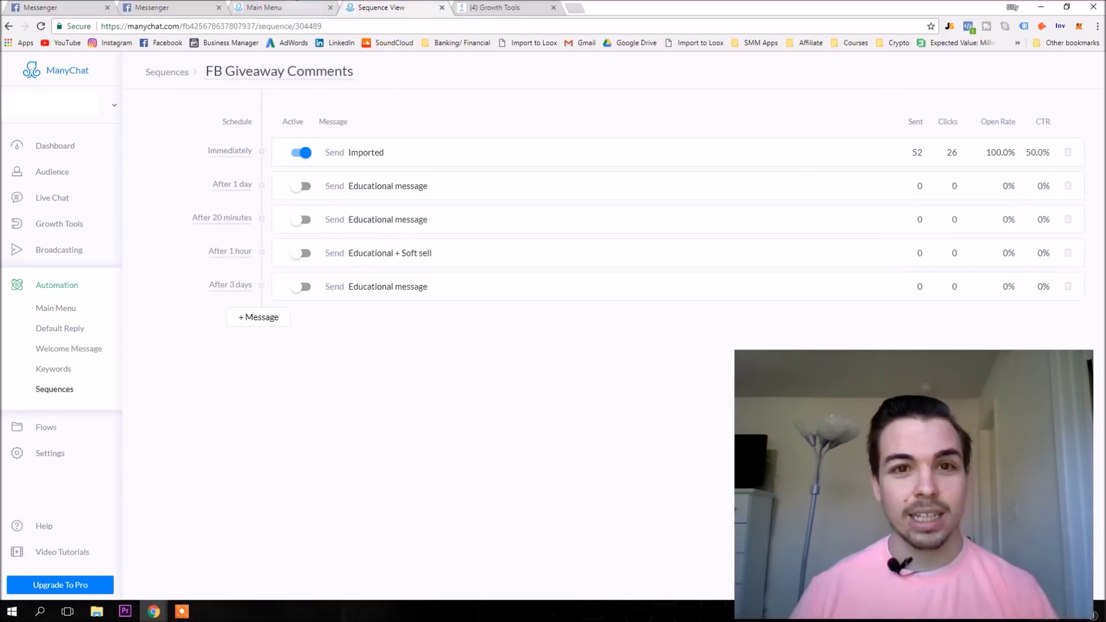
Step: Open the Wedding Comments growth tool and examine its tracked Facebook post and comment settings
click(499, 7)
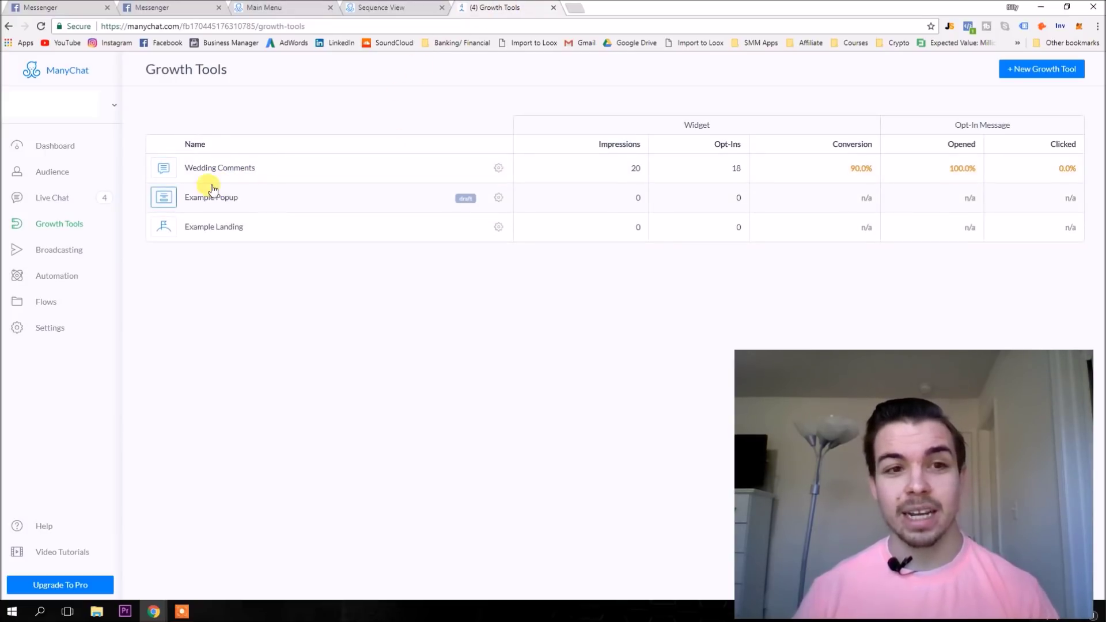
click(248, 171)
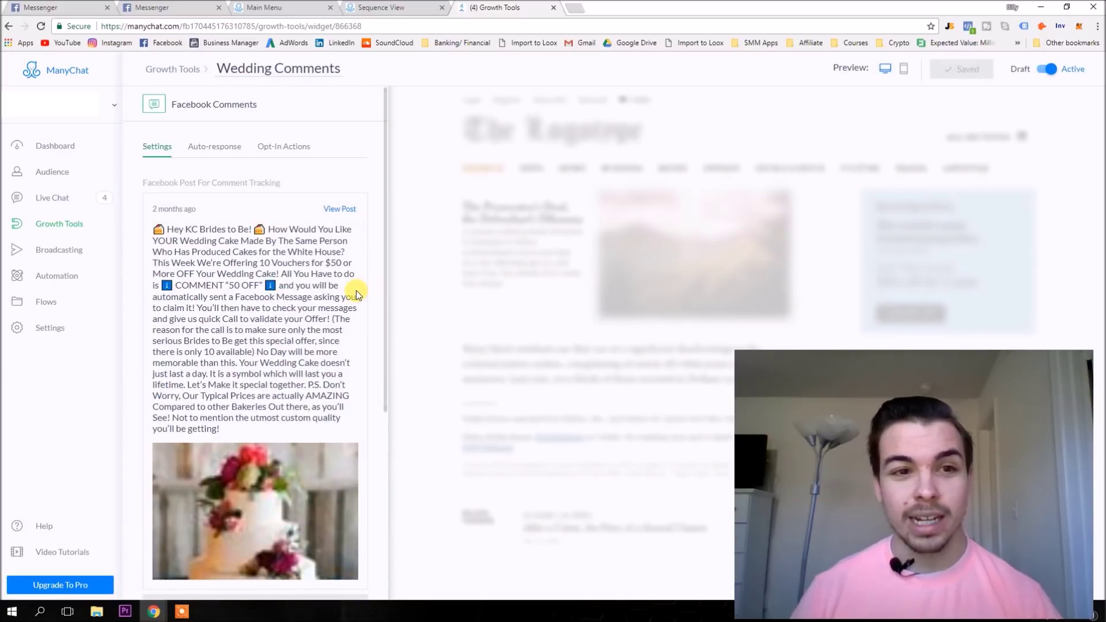
scroll(356, 291, down, 1)
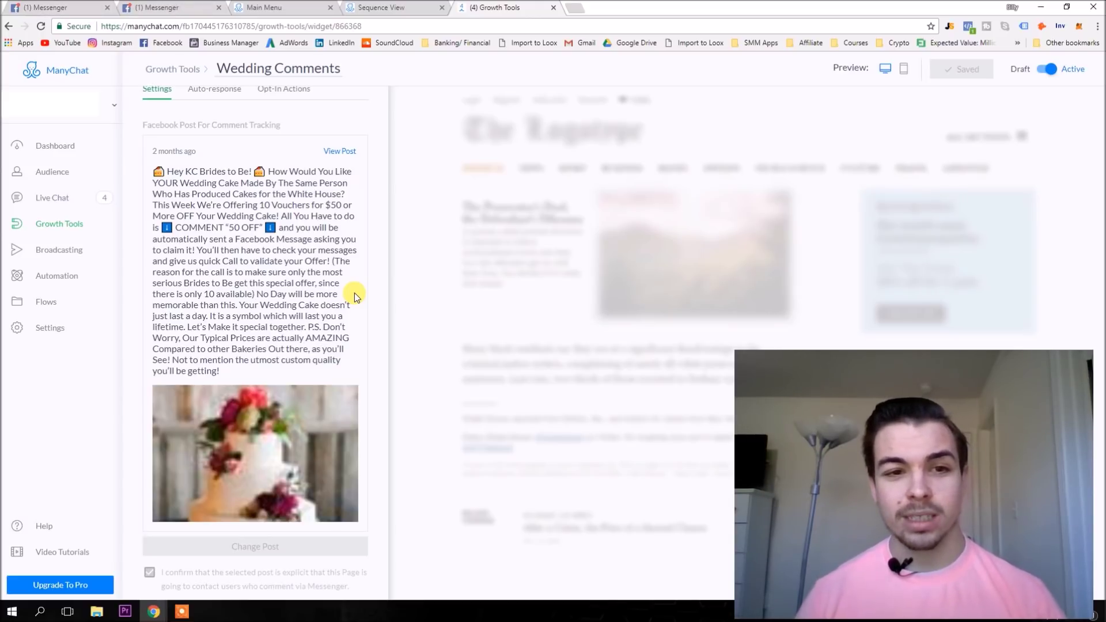
scroll(354, 294, down, 1)
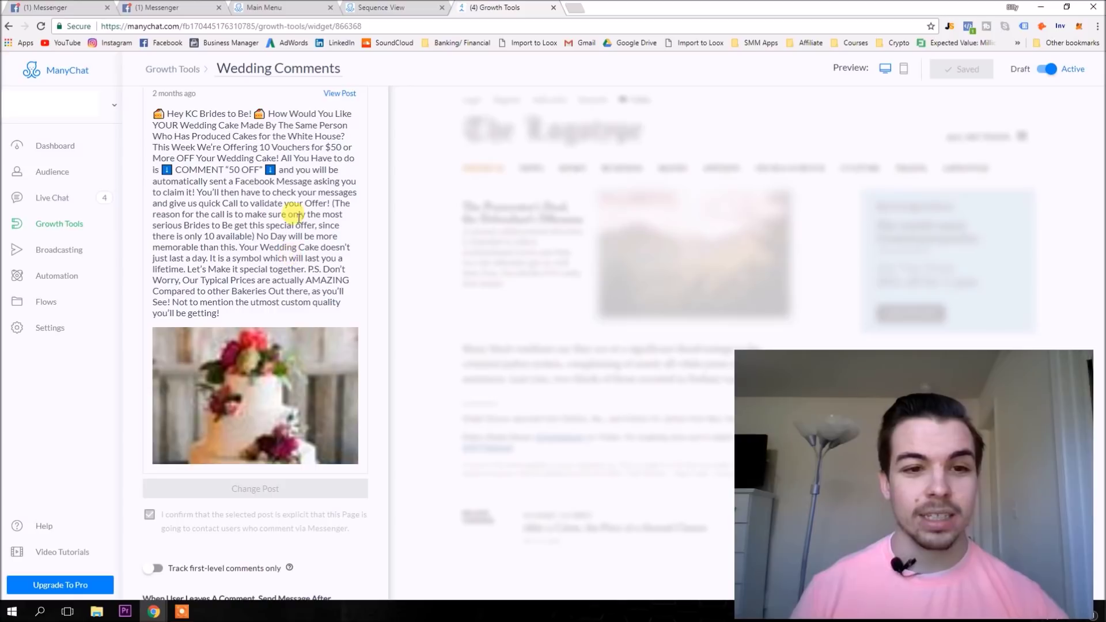
scroll(294, 284, down, 1)
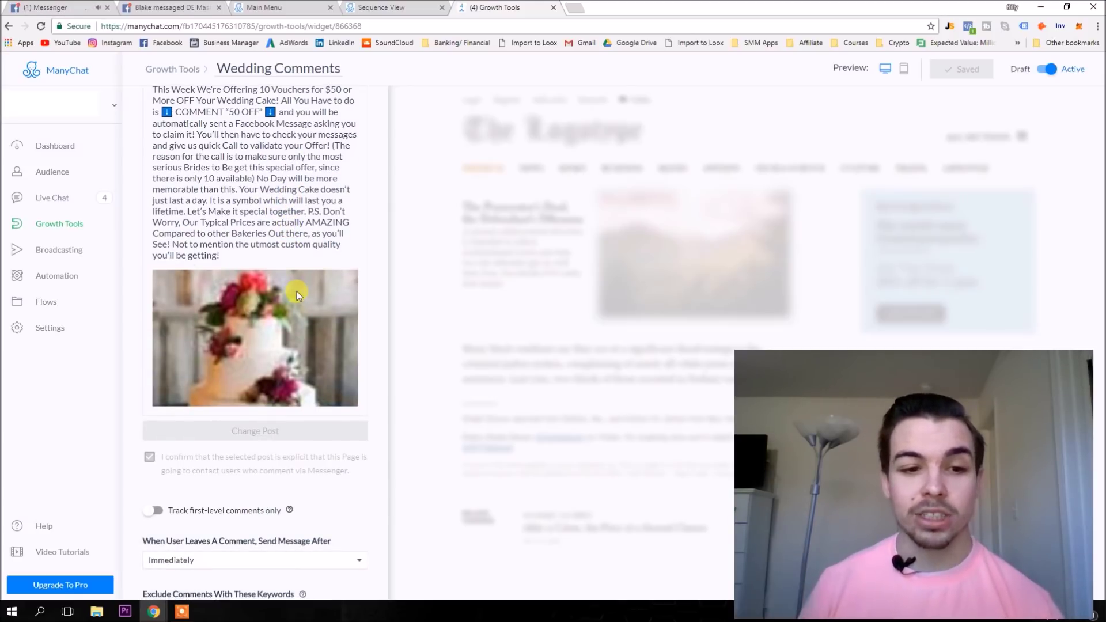
scroll(297, 292, up, 7)
scroll(216, 303, down, 8)
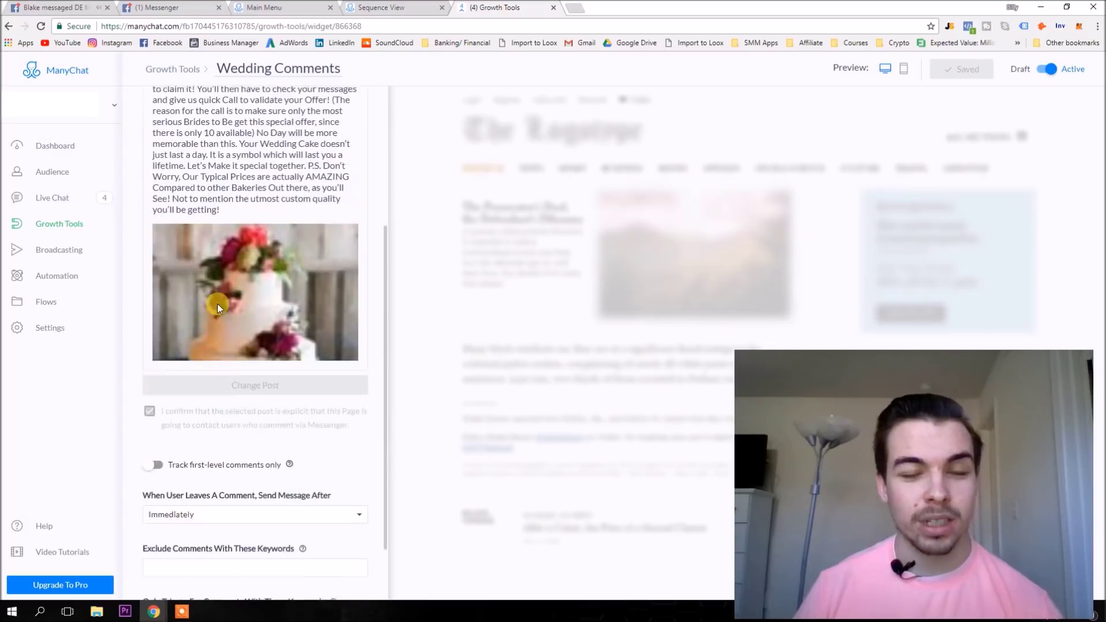
scroll(225, 319, down, 2)
scroll(246, 402, up, 6)
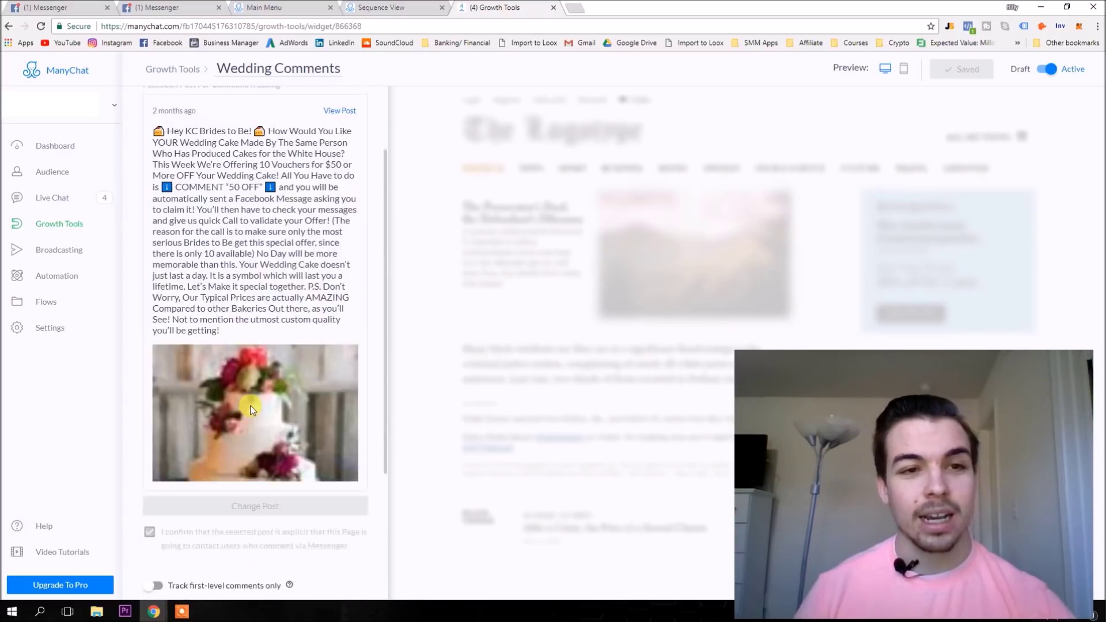
Step: Review the Wedding Comments auto-response message to commenters and its opt-in actions
click(218, 139)
click(250, 216)
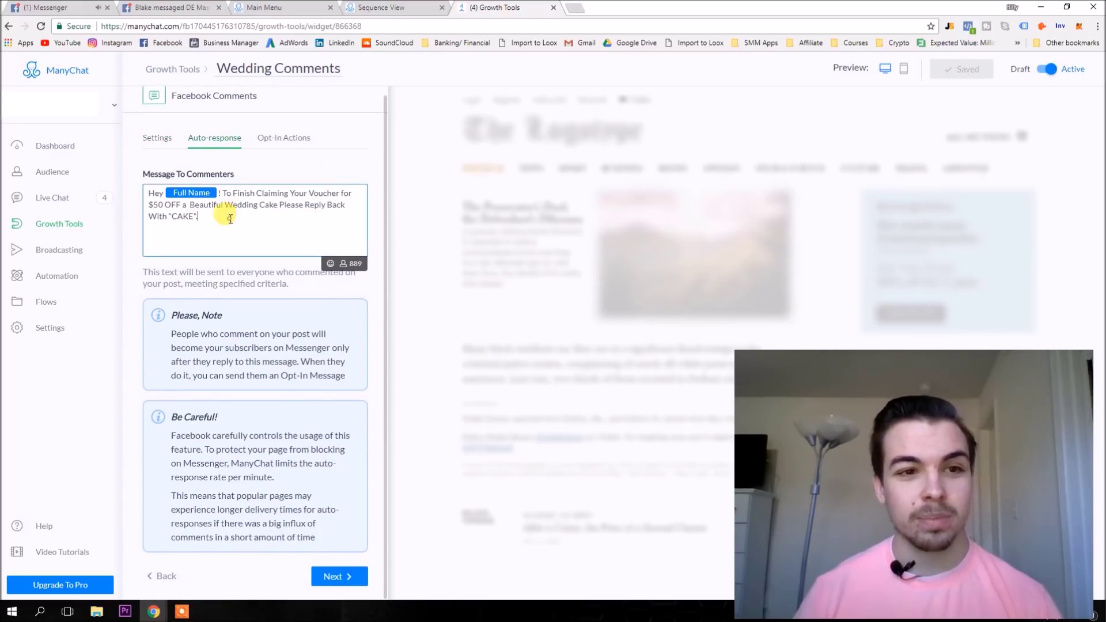
key(ctrl+a)
click(244, 217)
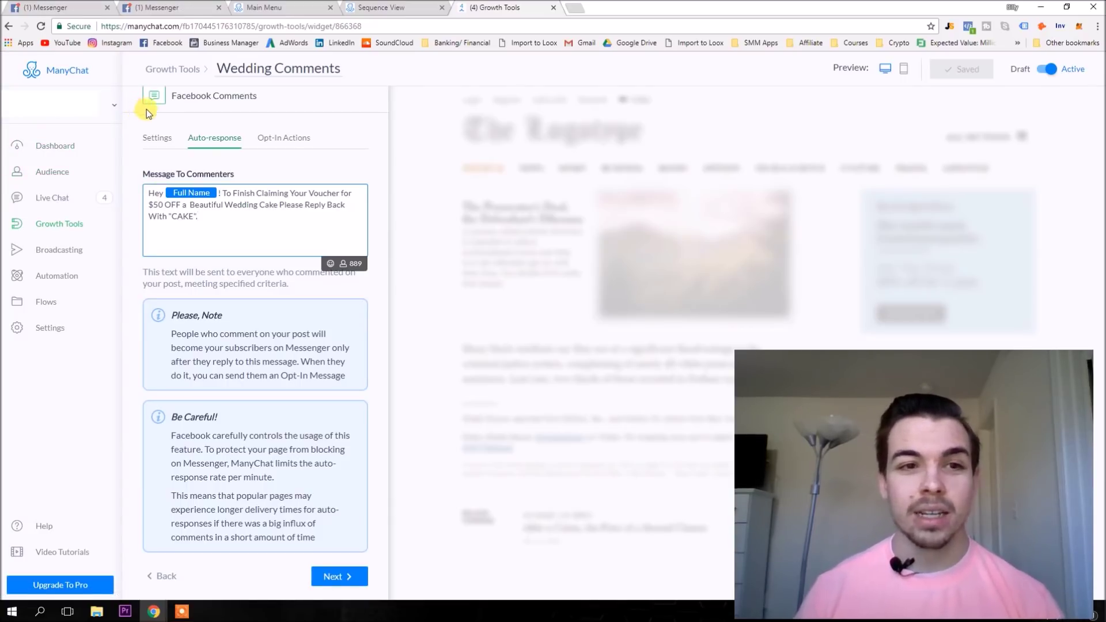
click(270, 145)
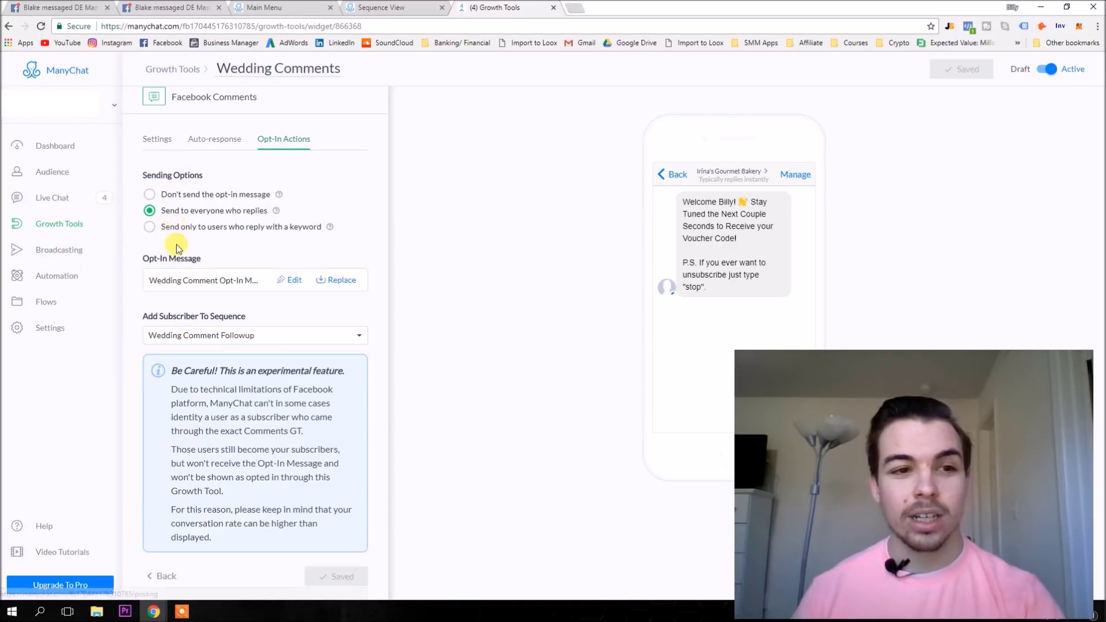
Step: Leave the Wedding Comments tool and look through the bakery's subscriber audience and open live chats
click(74, 227)
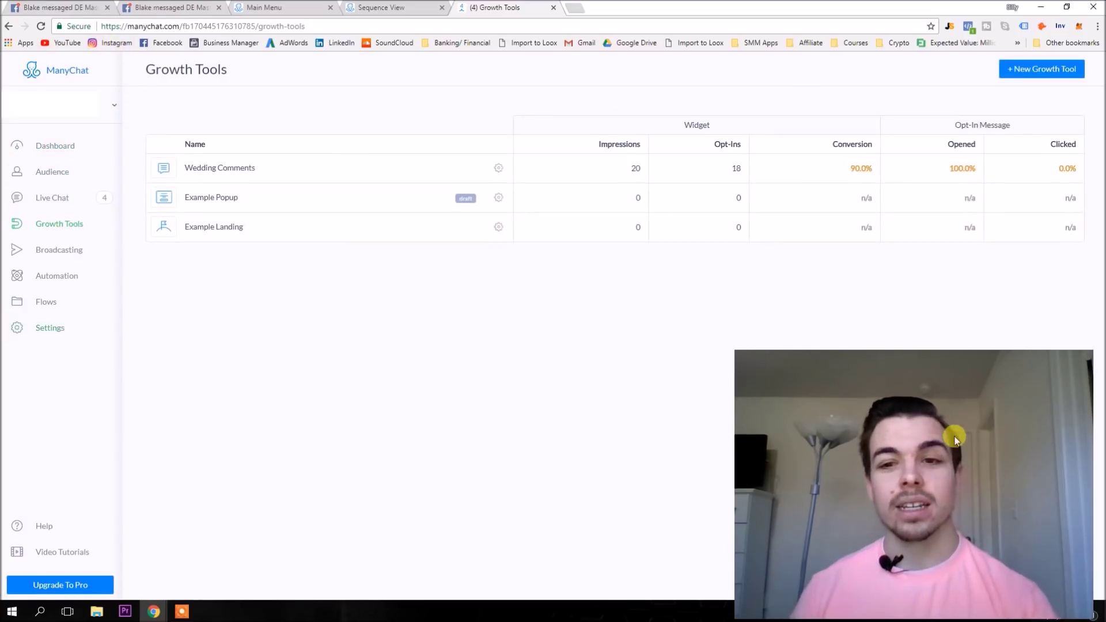
click(73, 180)
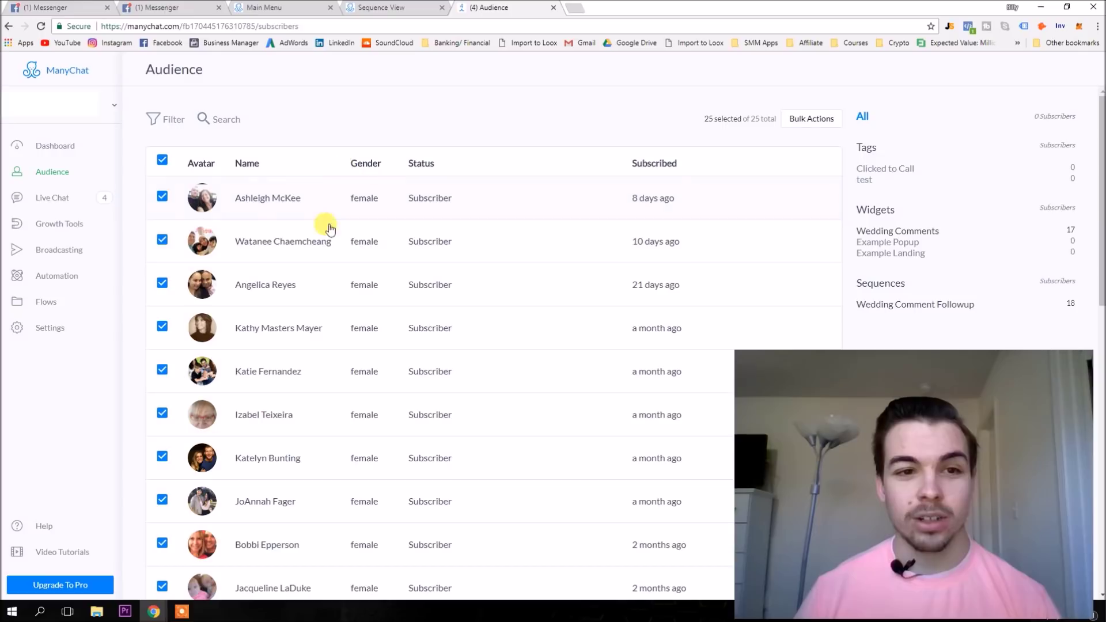
click(67, 197)
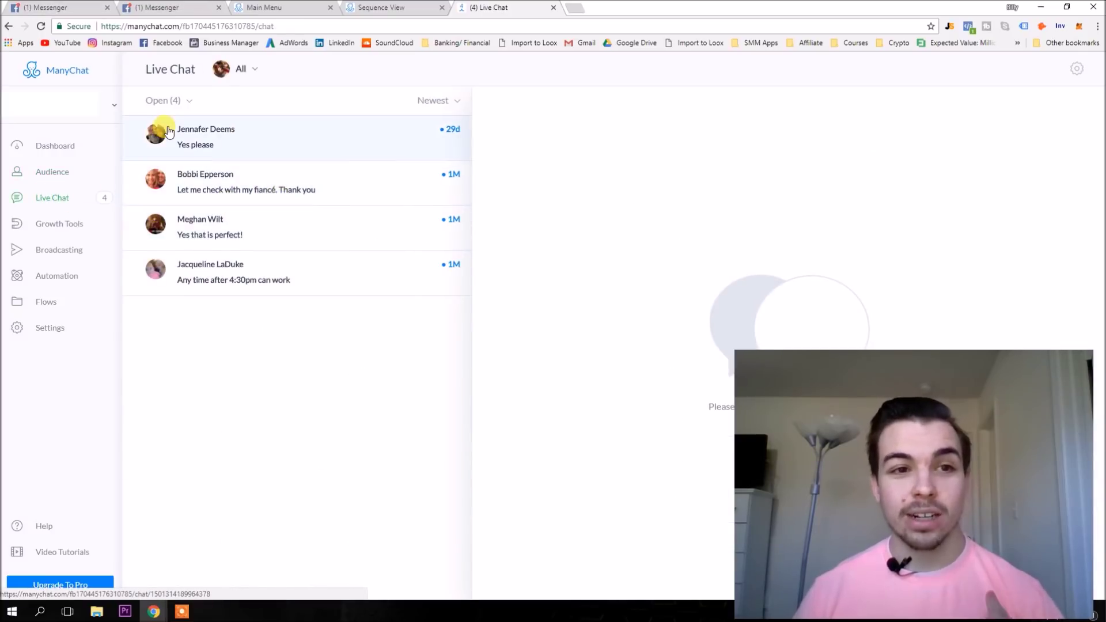
click(61, 224)
click(56, 197)
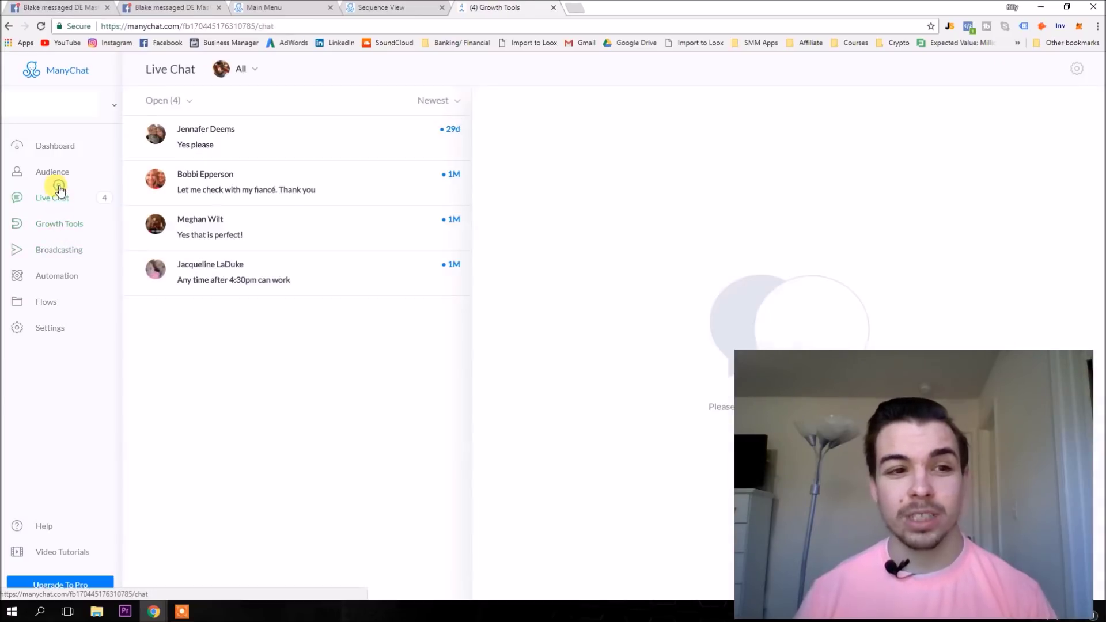
Step: Start a new growth tool and show the description of the Facebook Comments widget type
click(80, 227)
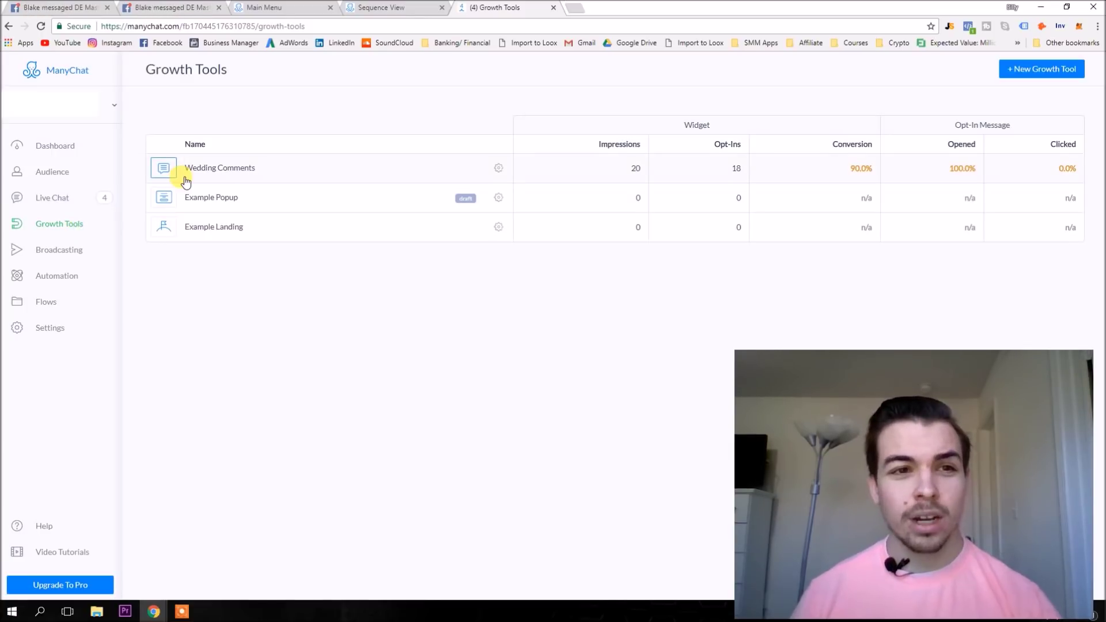
click(1008, 69)
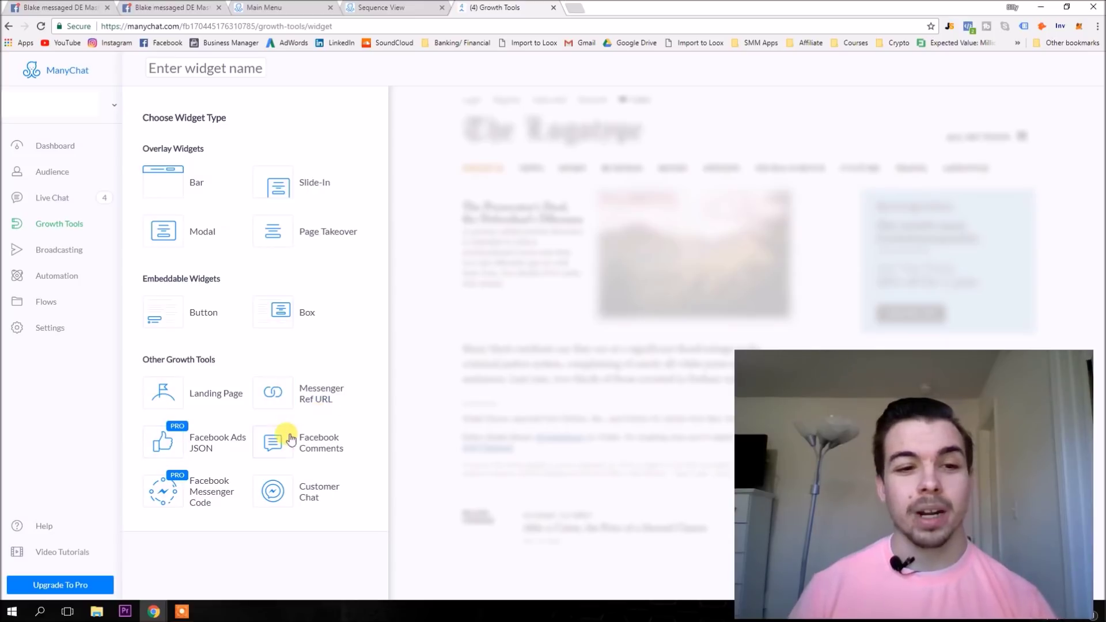
mouse_move(259, 444)
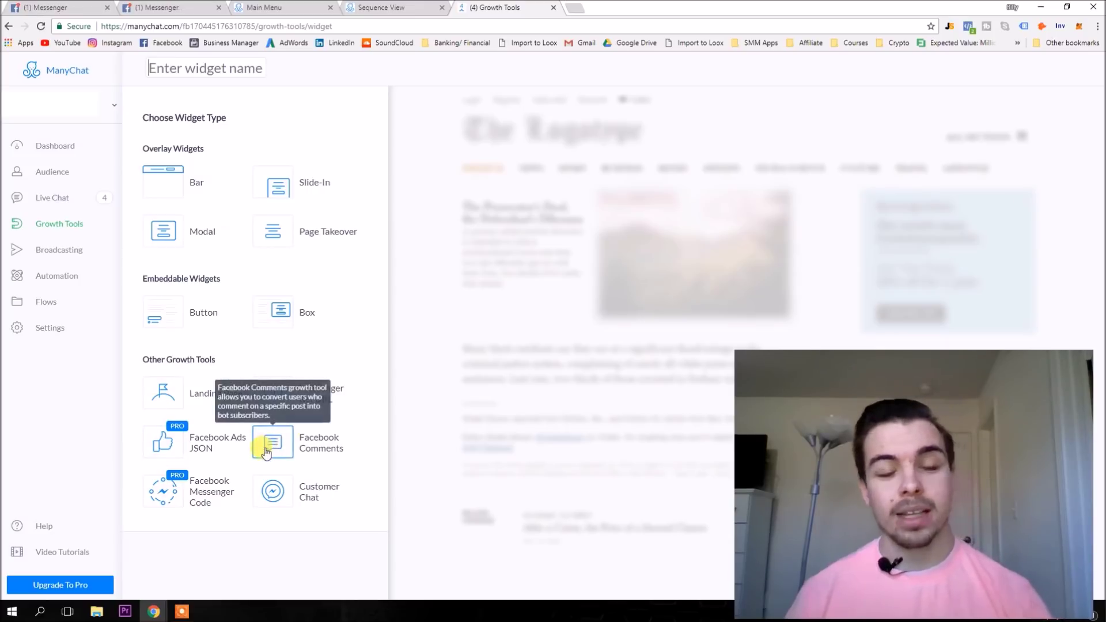
Step: Look at the Broadcasts page and the Automation main menu, and return to the growth tools list
click(59, 252)
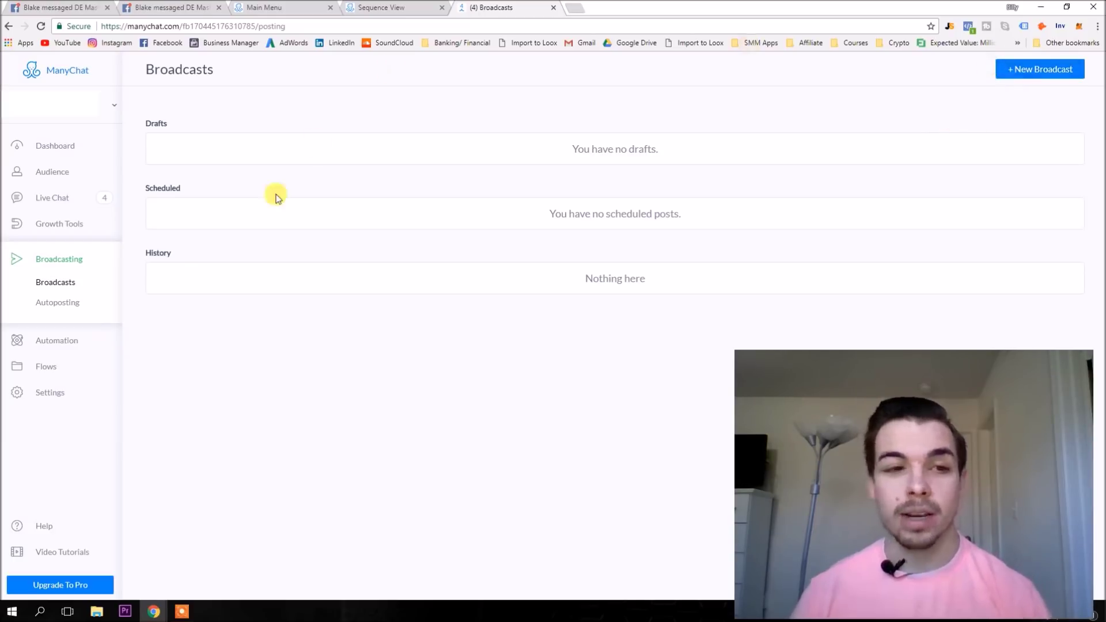
click(81, 339)
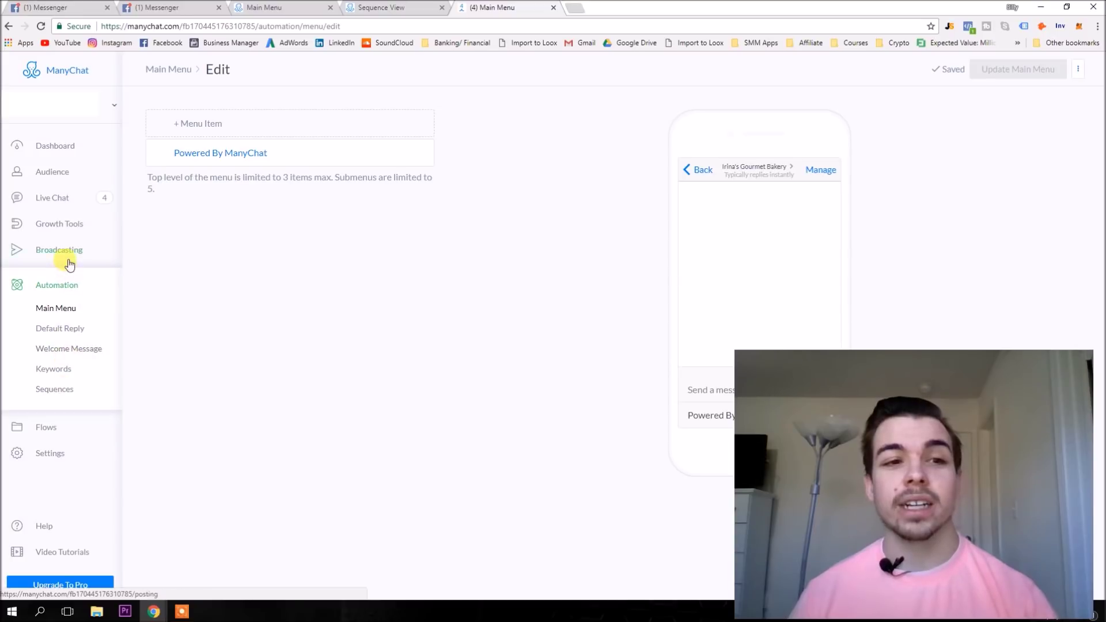
click(59, 226)
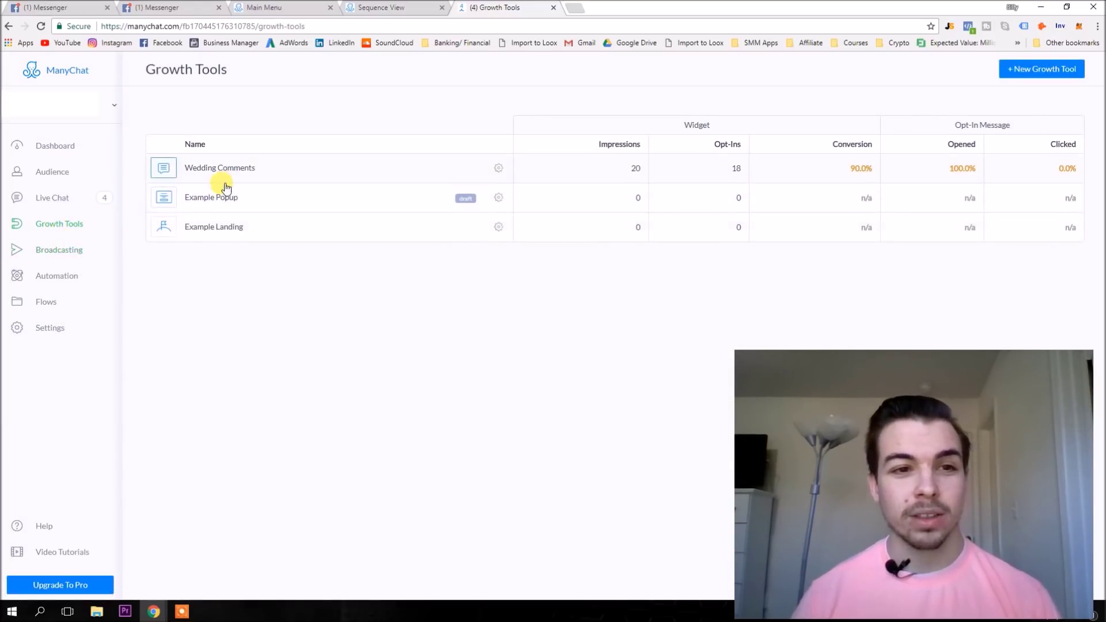
Step: Create a new Facebook Comments growth tool and point out its setting for triggering only on comments with certain keywords
click(1043, 70)
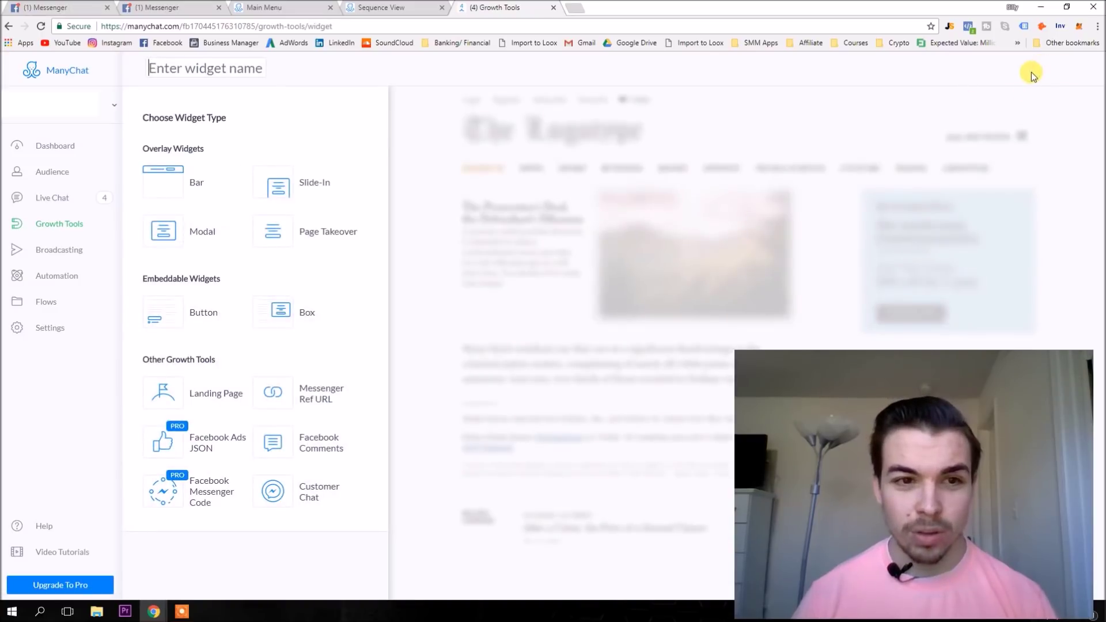
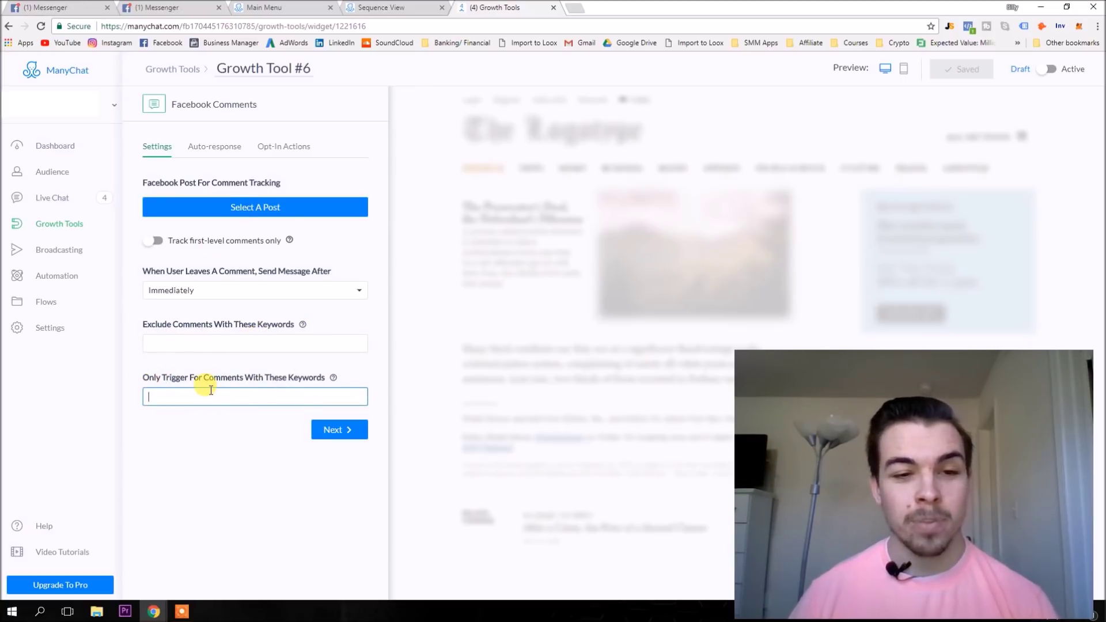
drag(172, 377, 292, 387)
click(255, 392)
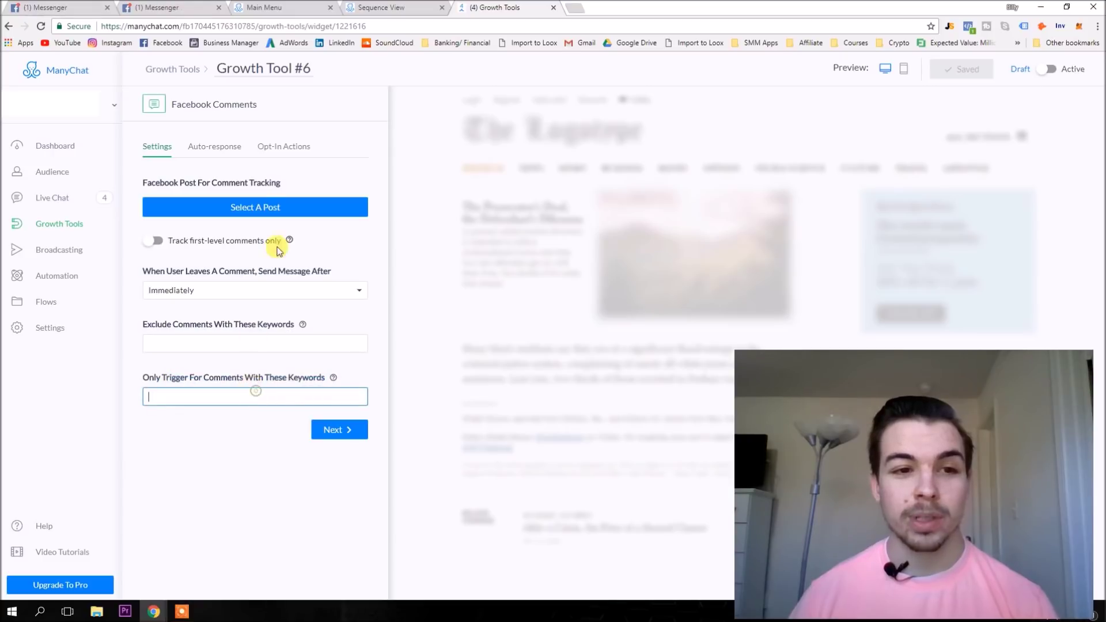
Step: Examine the new tool's auto-response message to commenters and the note on when commenters become Messenger subscribers
click(226, 147)
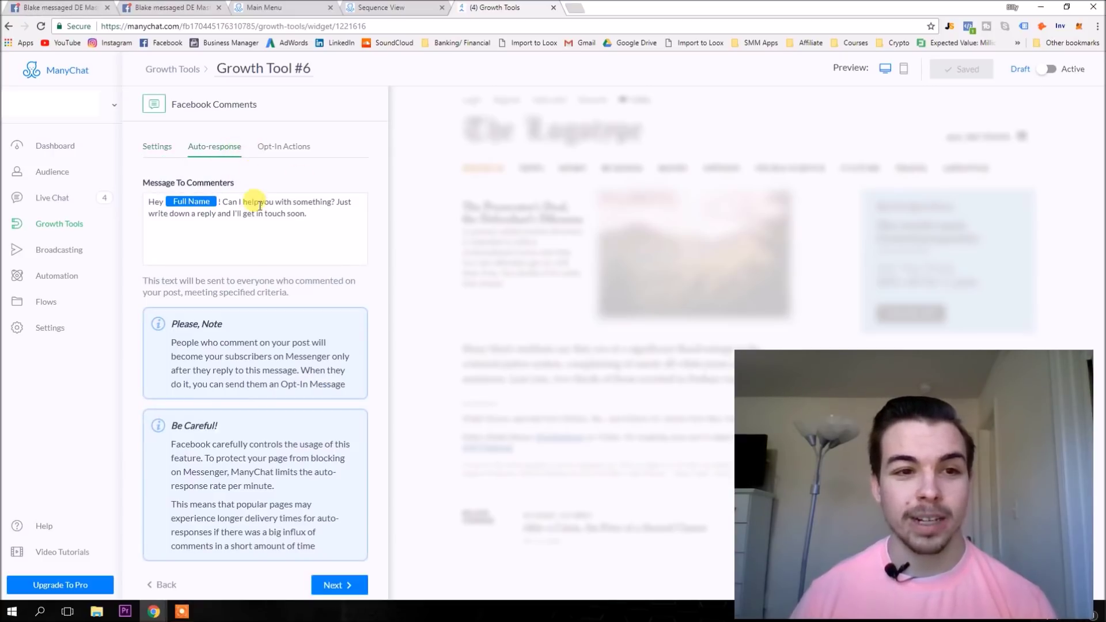
drag(322, 222, 138, 193)
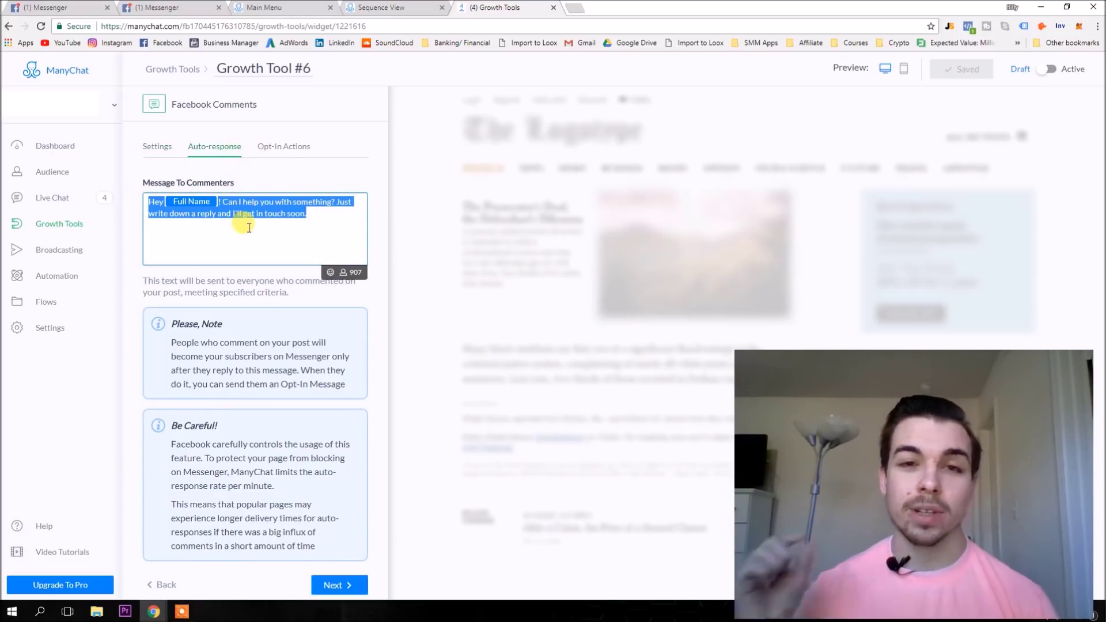
click(293, 209)
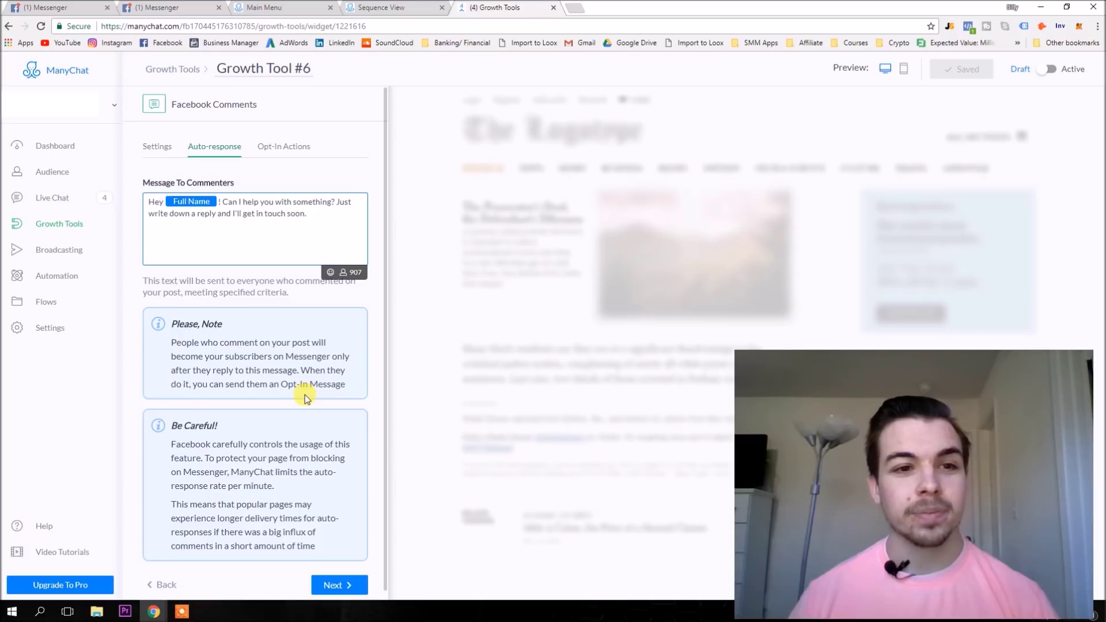
click(316, 228)
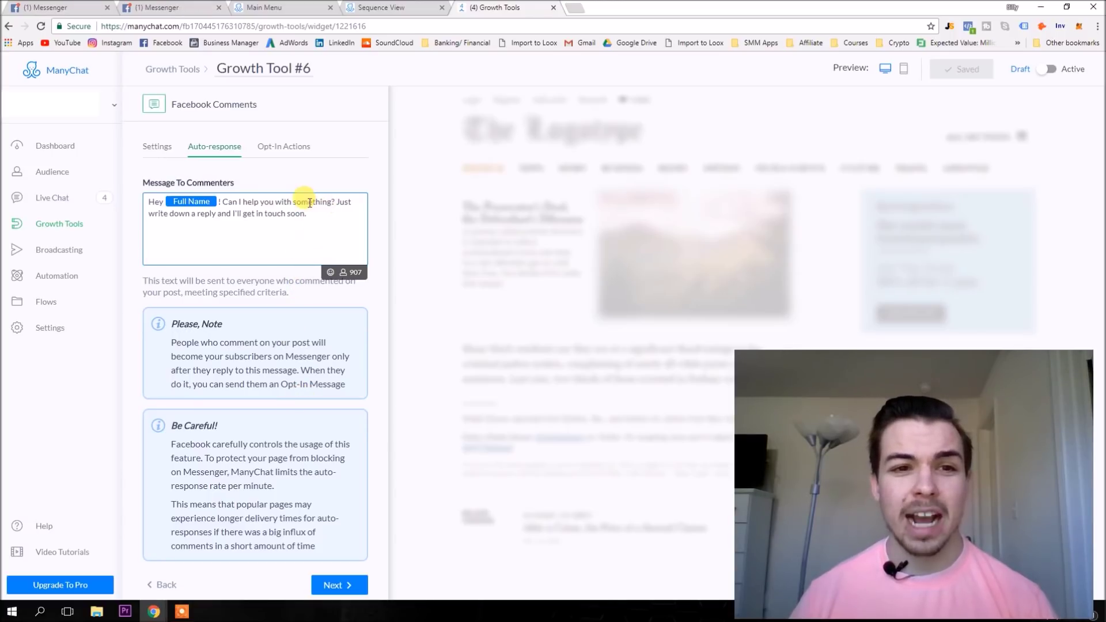
drag(309, 213, 157, 201)
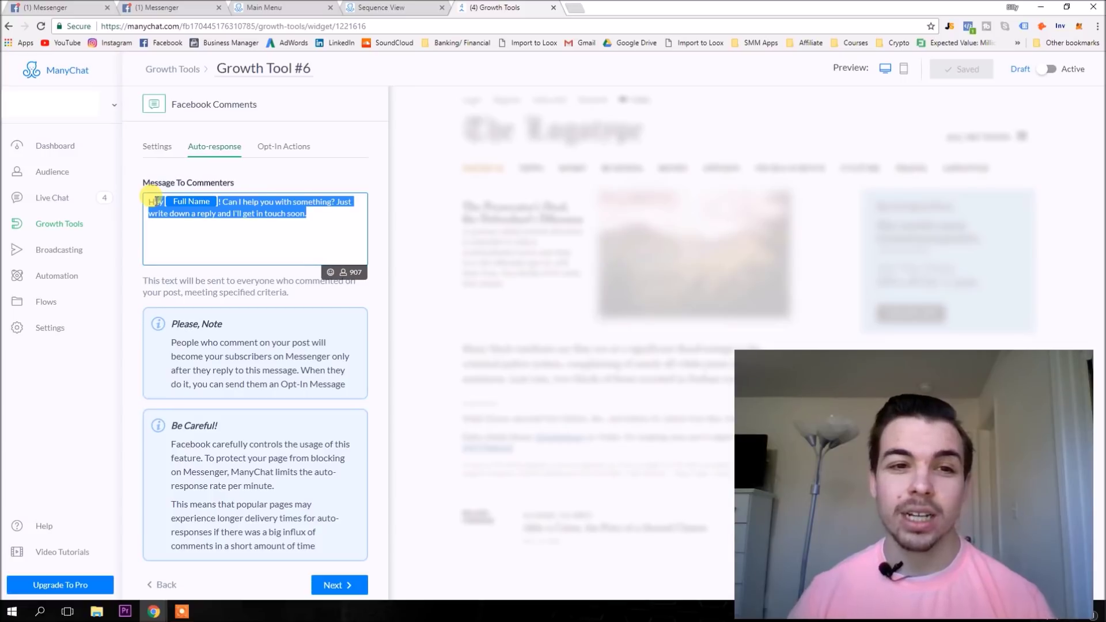
click(310, 215)
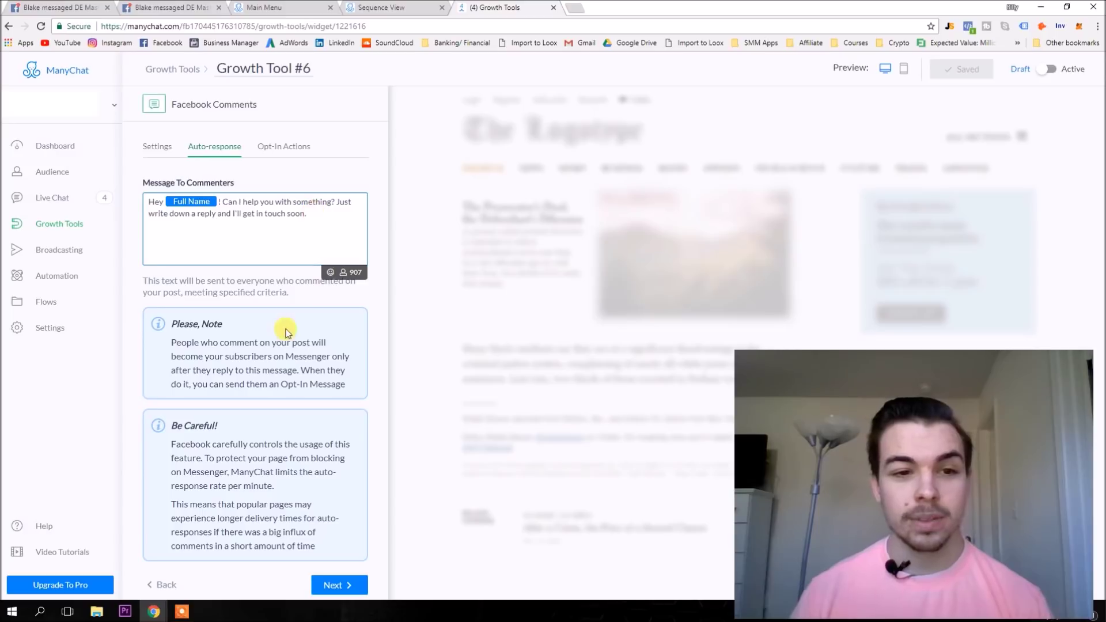
drag(237, 343, 348, 394)
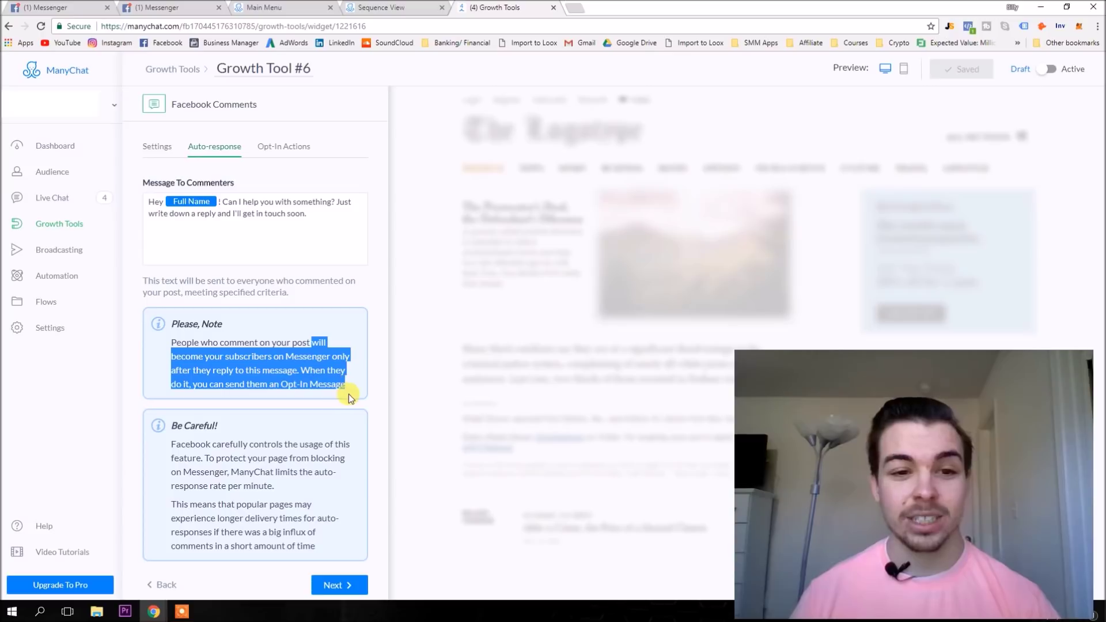
click(306, 234)
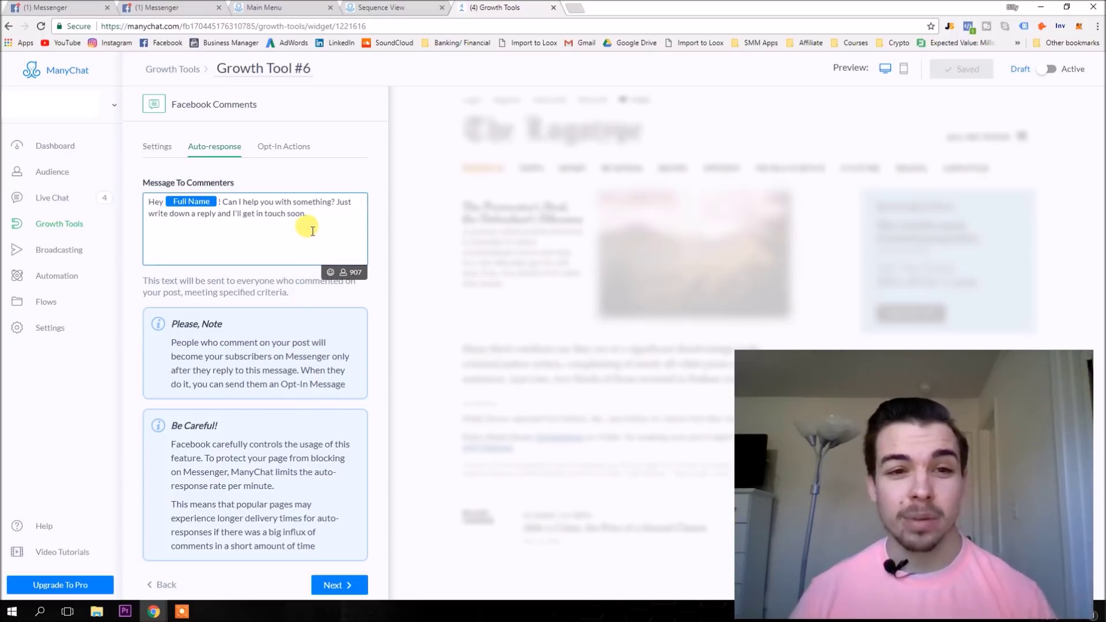
Step: Examine the new tool's opt-in sending options and the preview of its welcome message
click(297, 155)
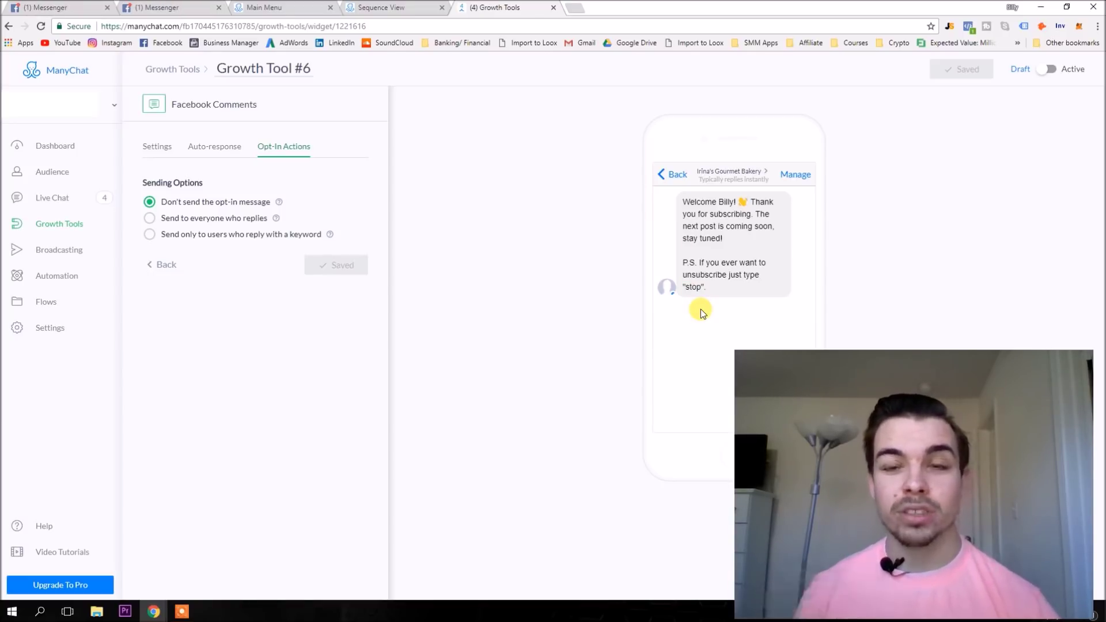
drag(689, 275, 713, 284)
click(691, 263)
click(711, 282)
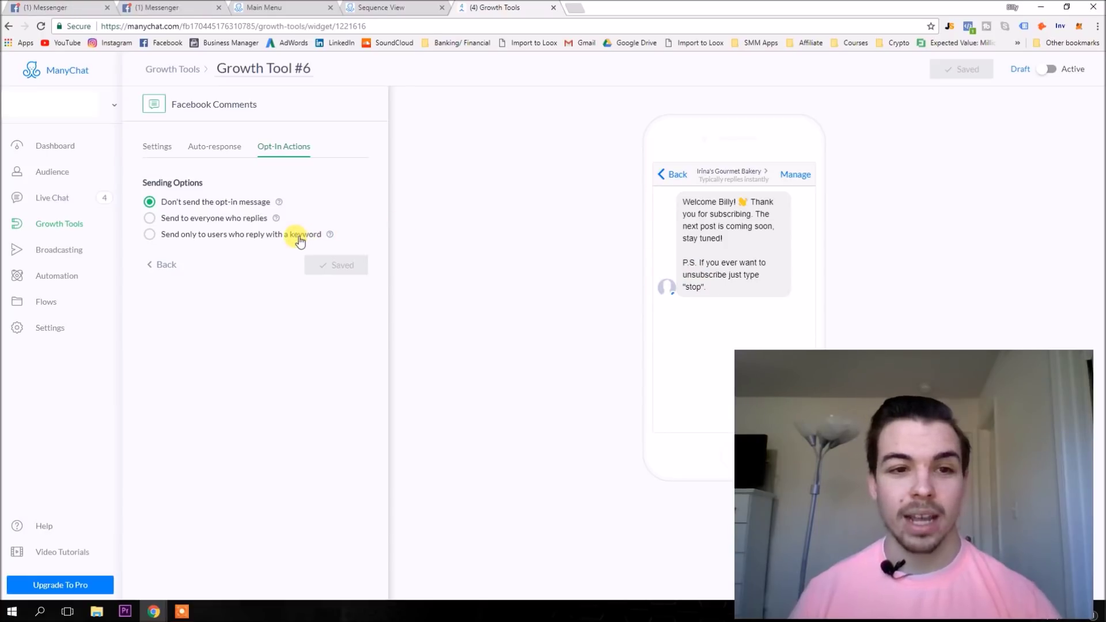
Step: Leave the new draft tool, open the Wedding Comments growth tool and look over its tracked Facebook post
click(69, 222)
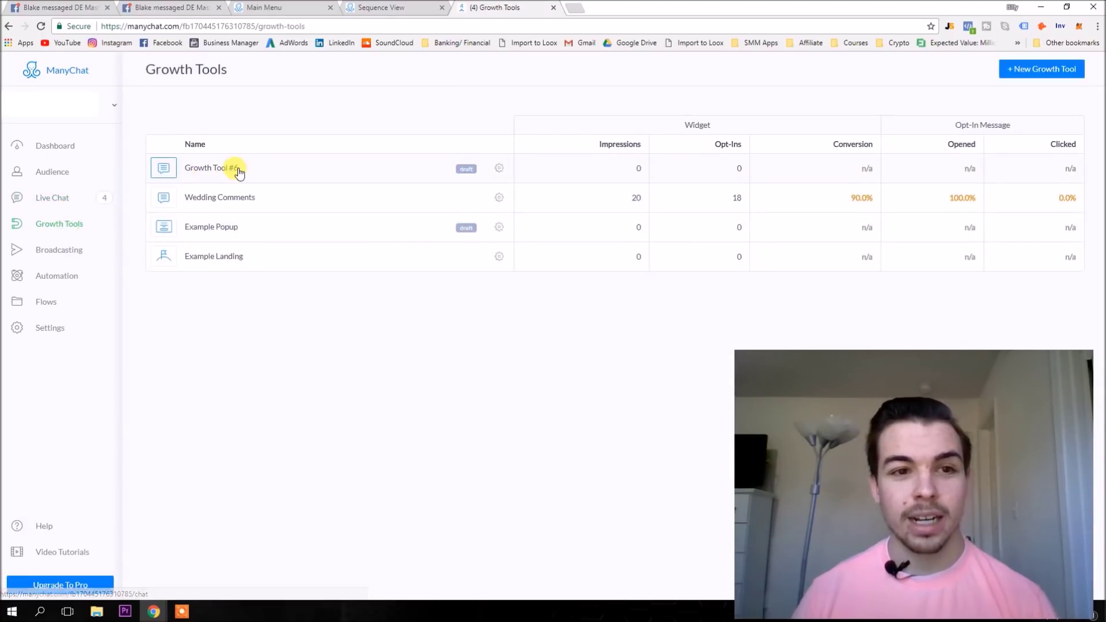
click(245, 197)
scroll(234, 253, down, 6)
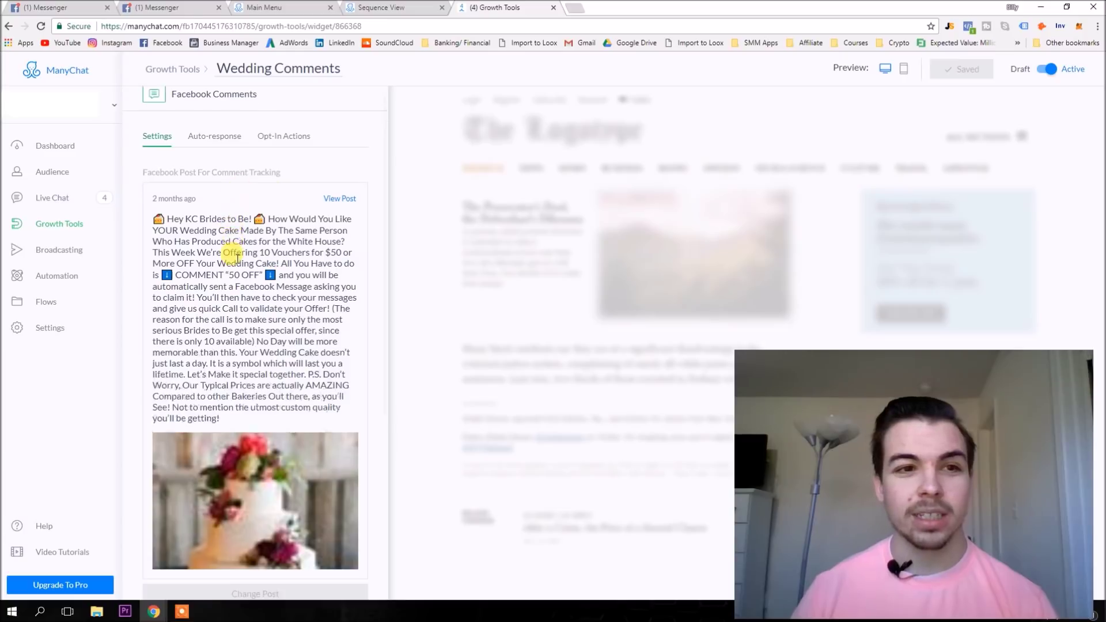
scroll(234, 309, up, 6)
Step: Review the Wedding Comments opt-in message preview and the sequence its subscribers are added to, and return to the growth tools list
click(271, 150)
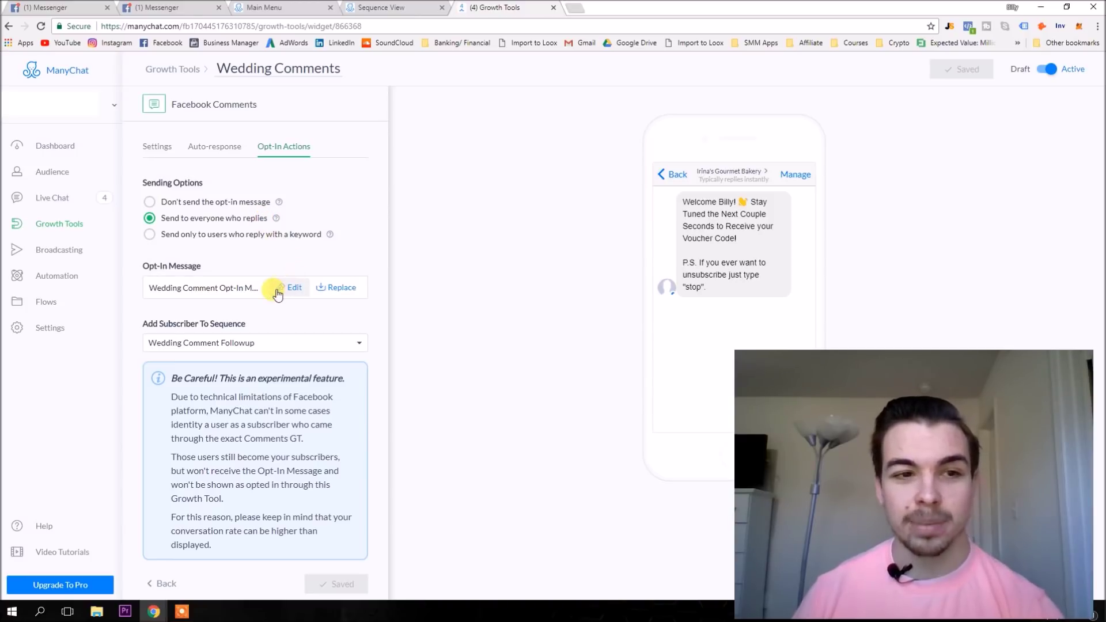
scroll(277, 291, down, 1)
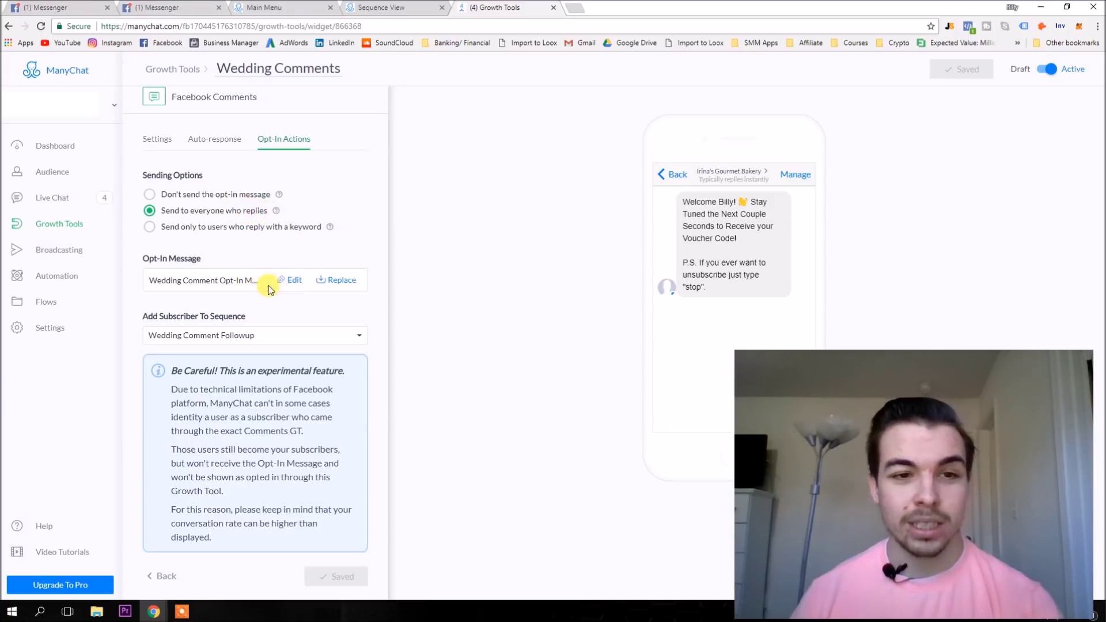
drag(682, 210, 581, 266)
click(740, 244)
click(456, 303)
click(337, 338)
click(335, 339)
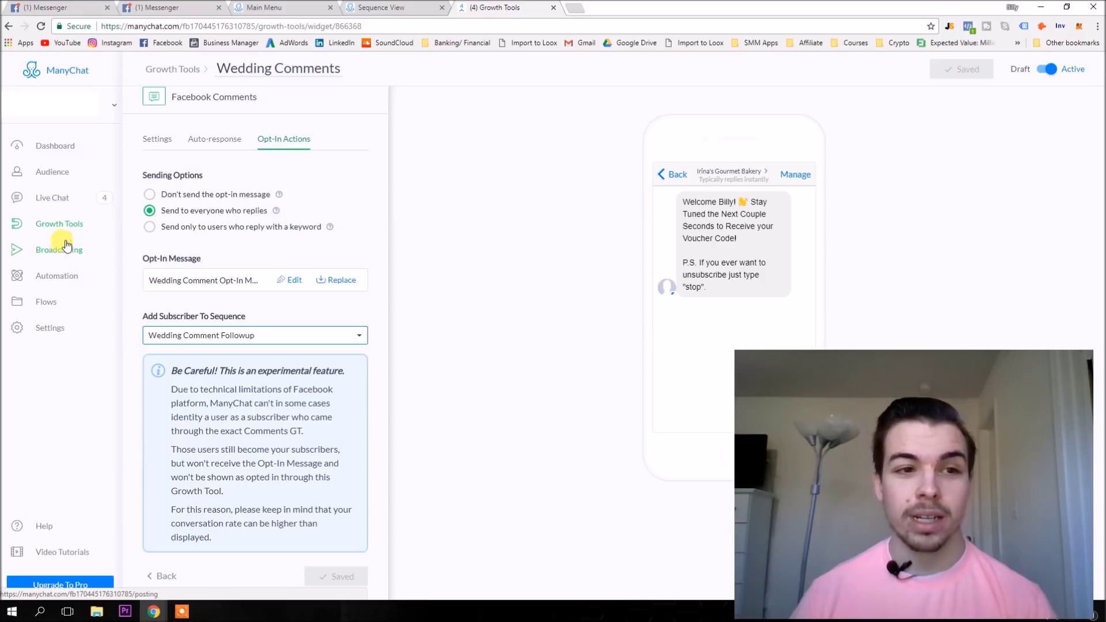
click(63, 210)
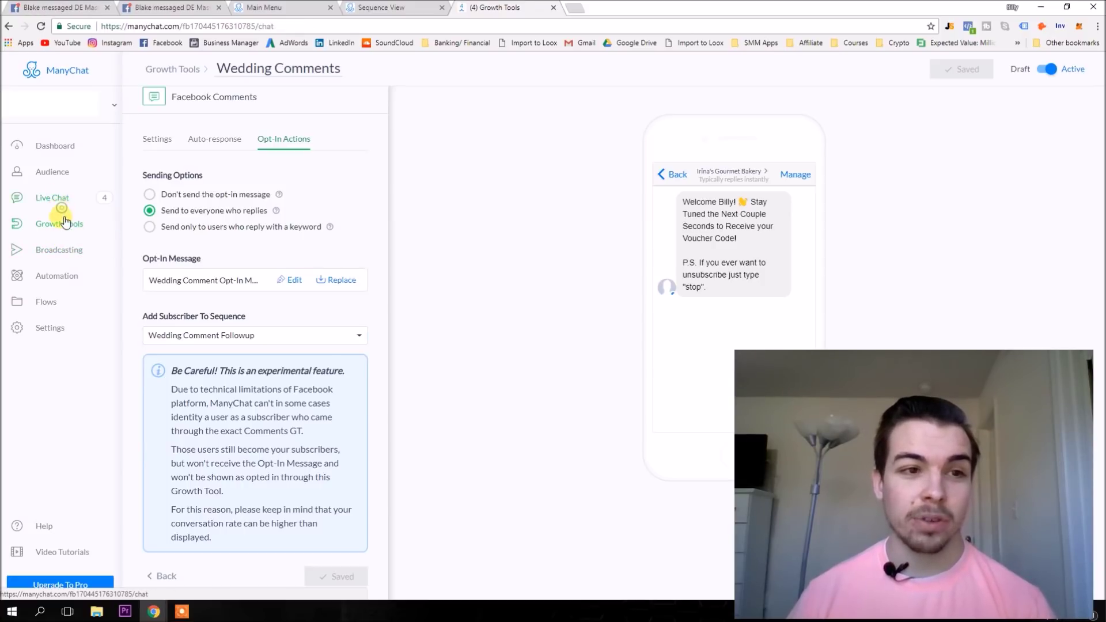
click(62, 223)
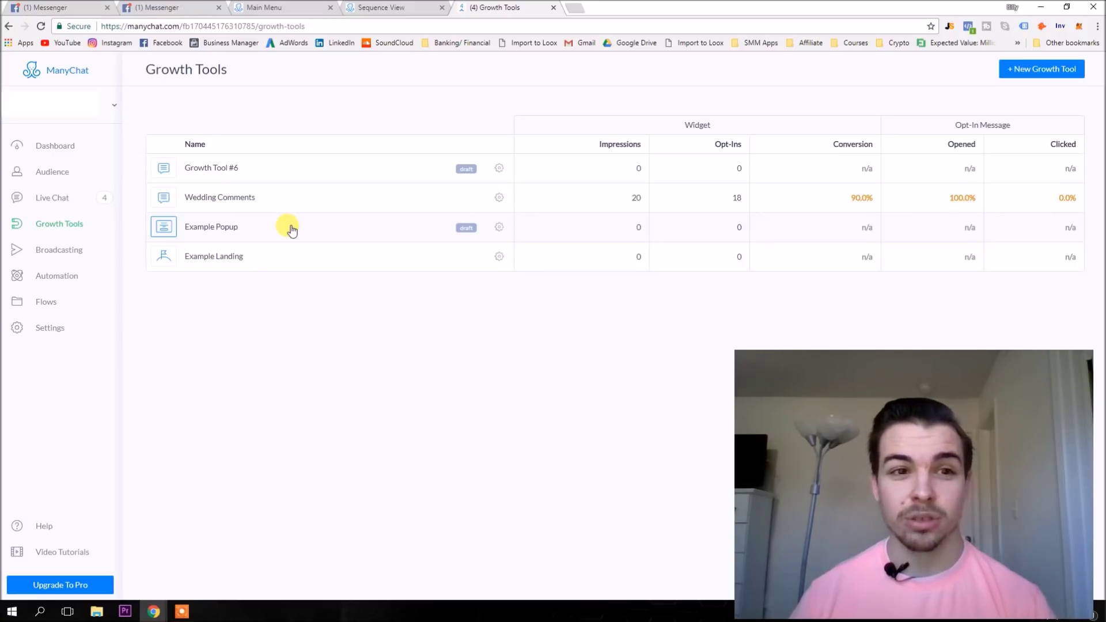
Step: Look through the bakery's automation main menu, its keyword rules and its list of sequences
click(68, 273)
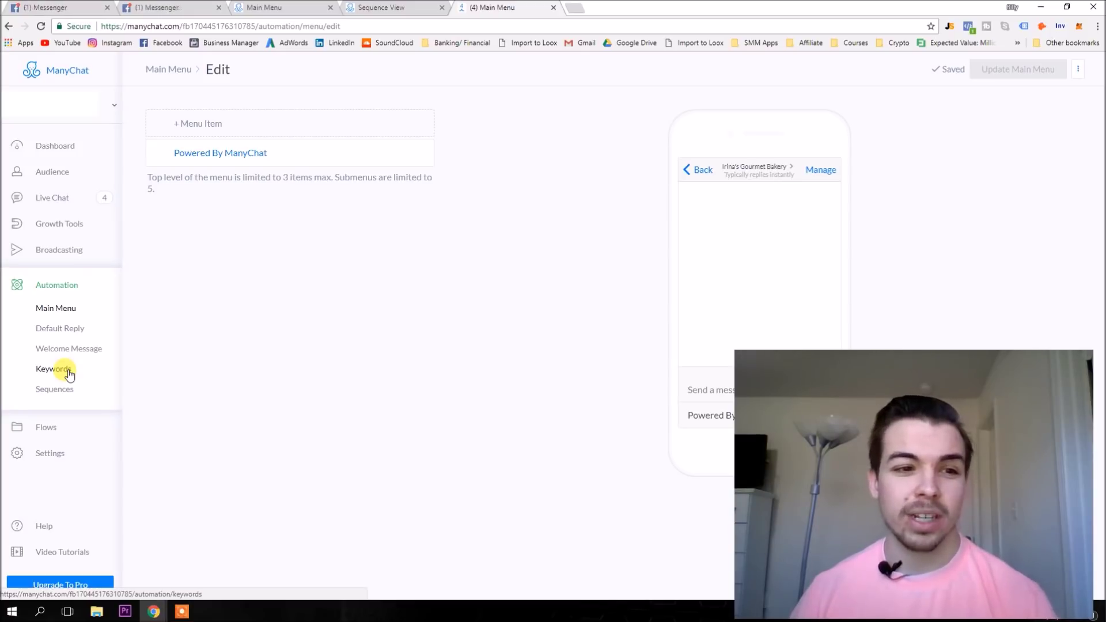
click(67, 371)
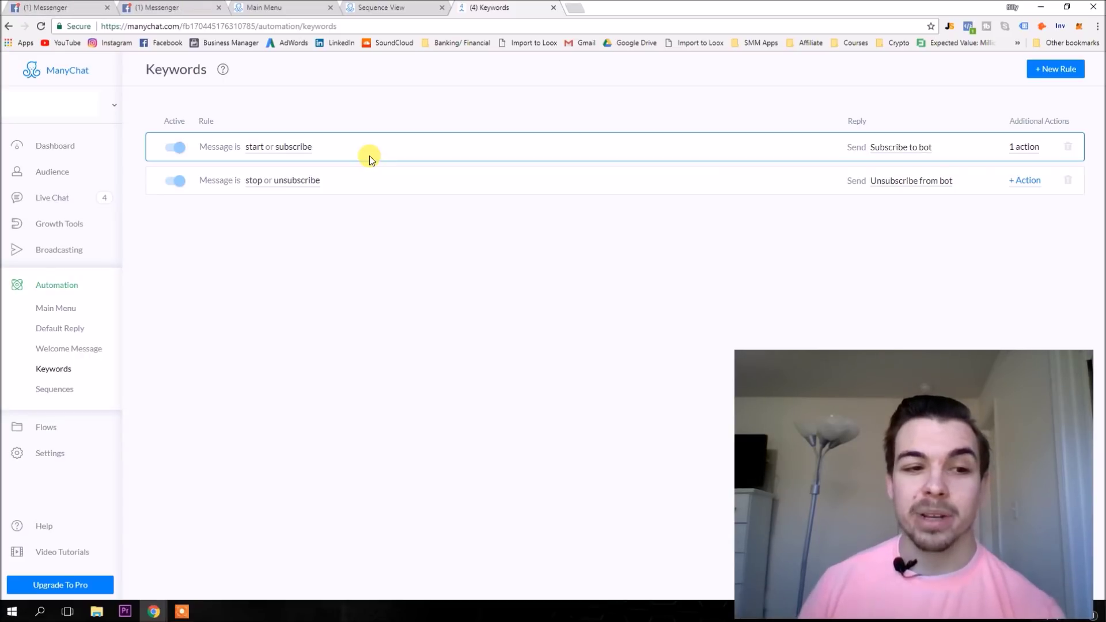
click(55, 389)
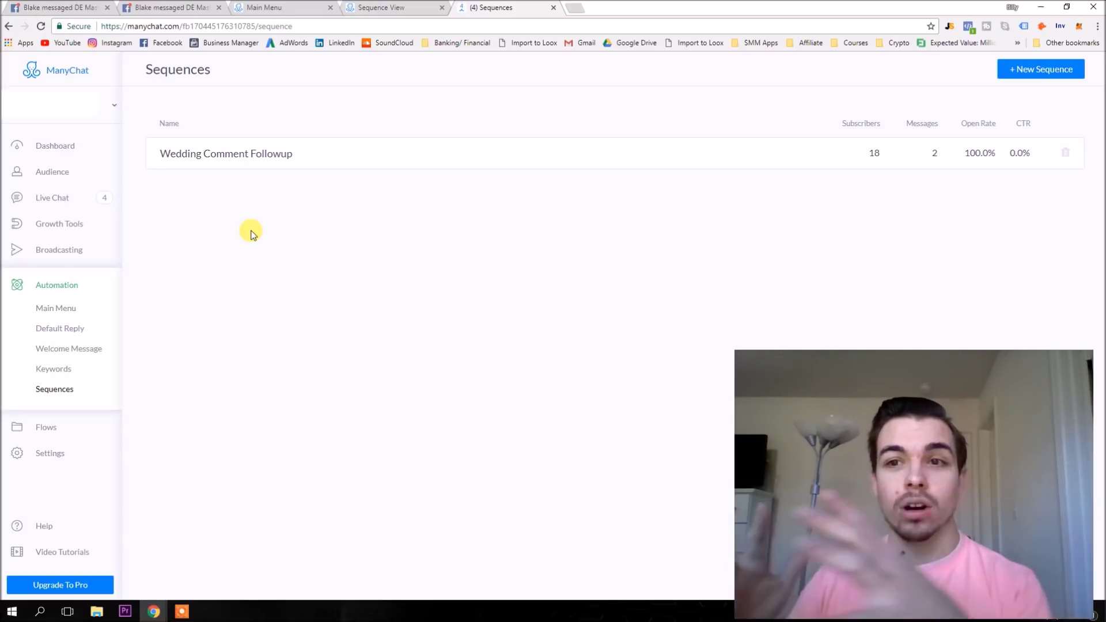
Step: Open the Wedding Comment Followup sequence and check its scheduled messages
click(274, 149)
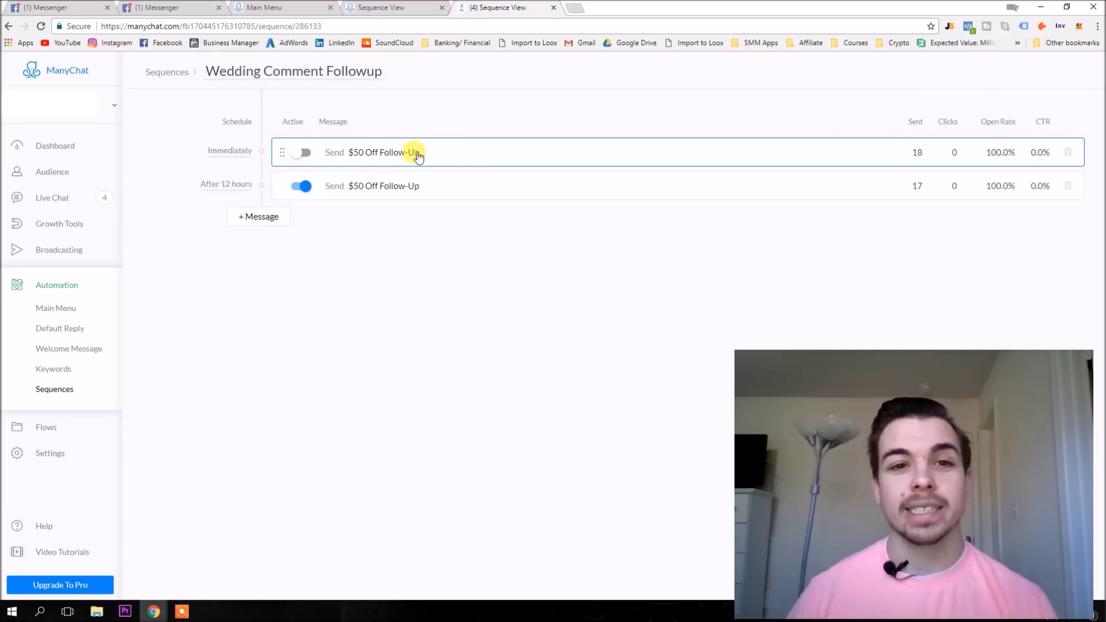
click(187, 74)
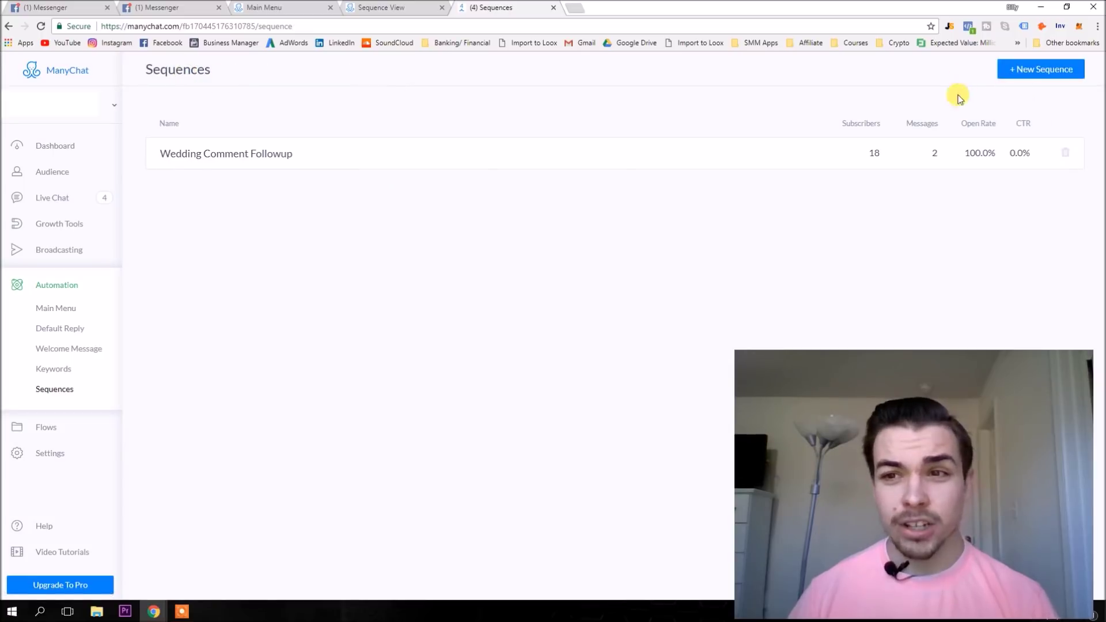
click(455, 163)
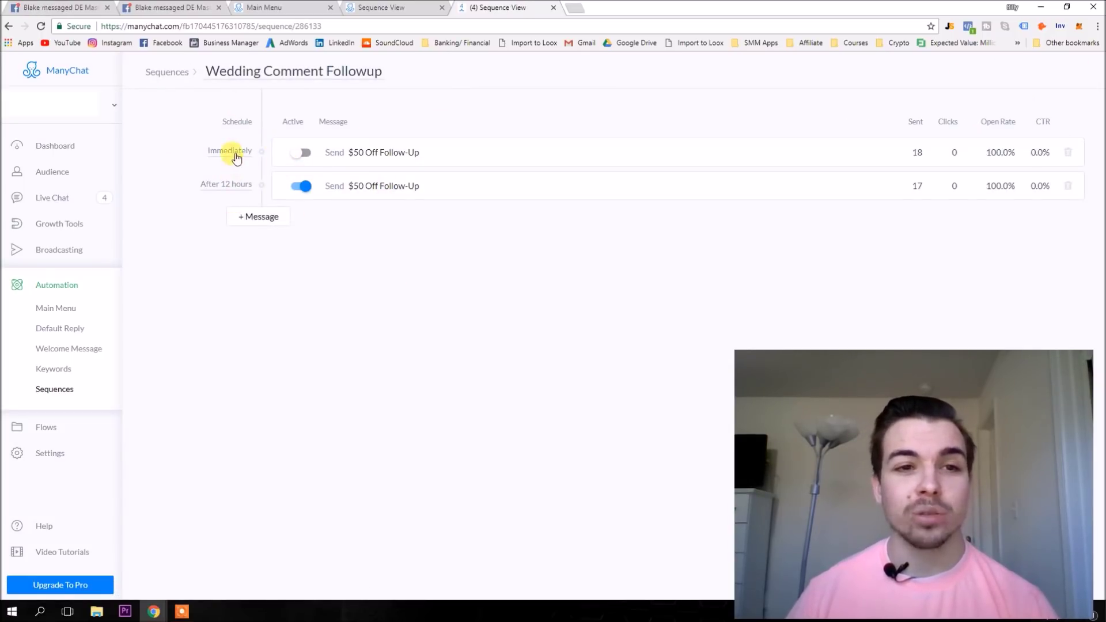
Step: Open the immediately scheduled $50 Off Follow-Up message and read through its Voucher flow and delivery statistics
click(392, 155)
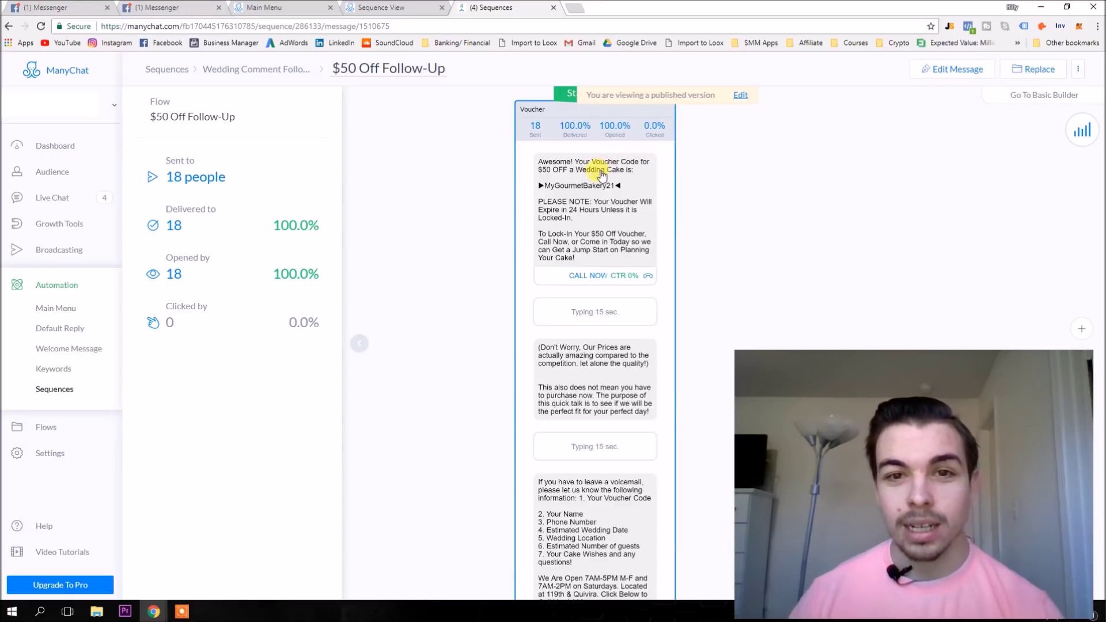
scroll(593, 286, up, 1)
scroll(604, 324, down, 1)
scroll(613, 371, up, 1)
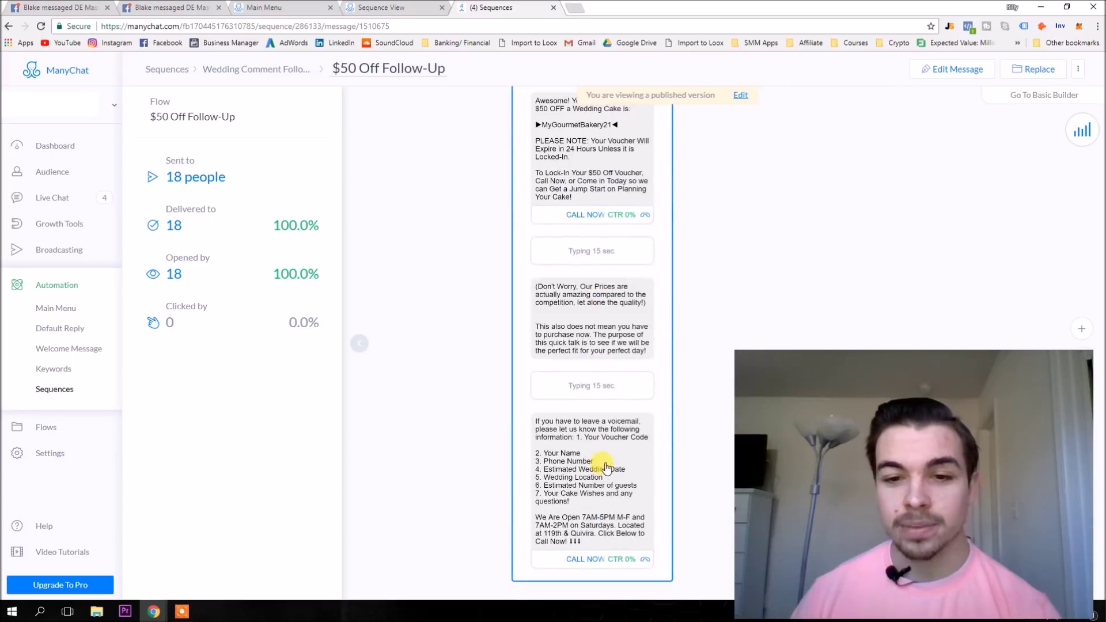
scroll(852, 185, down, 1)
scroll(820, 188, up, 1)
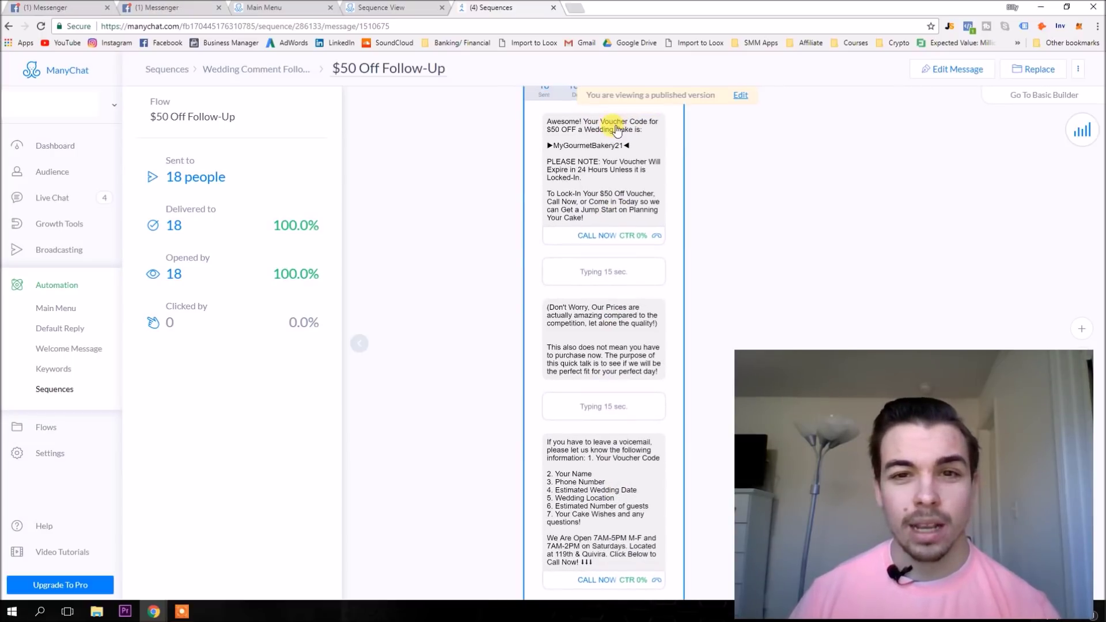
scroll(548, 131, down, 1)
scroll(583, 140, up, 1)
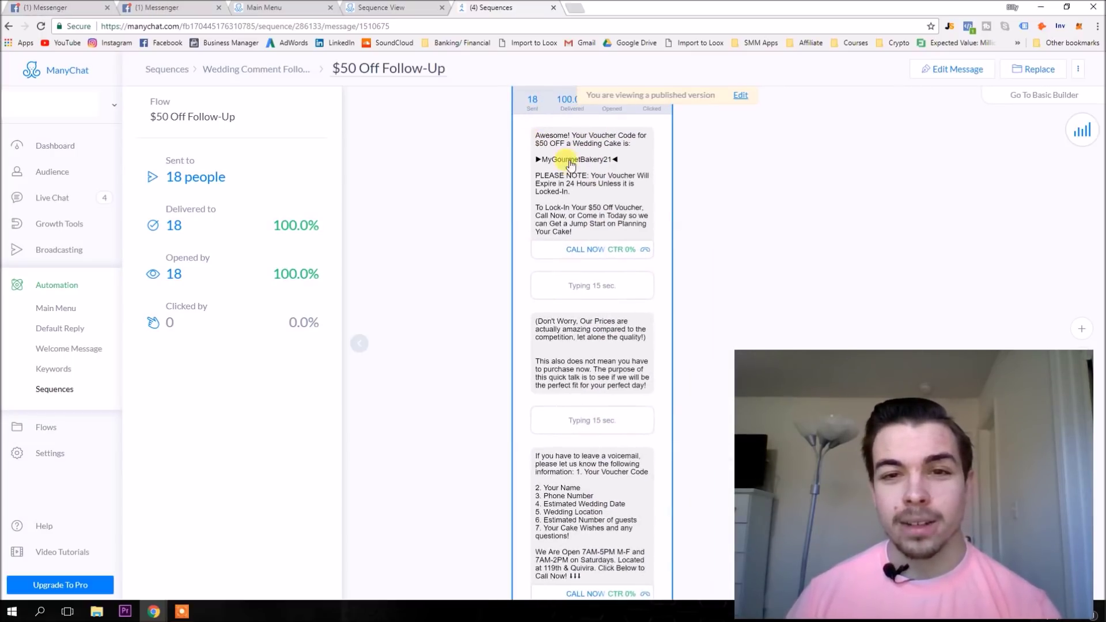
click(623, 183)
scroll(611, 259, down, 2)
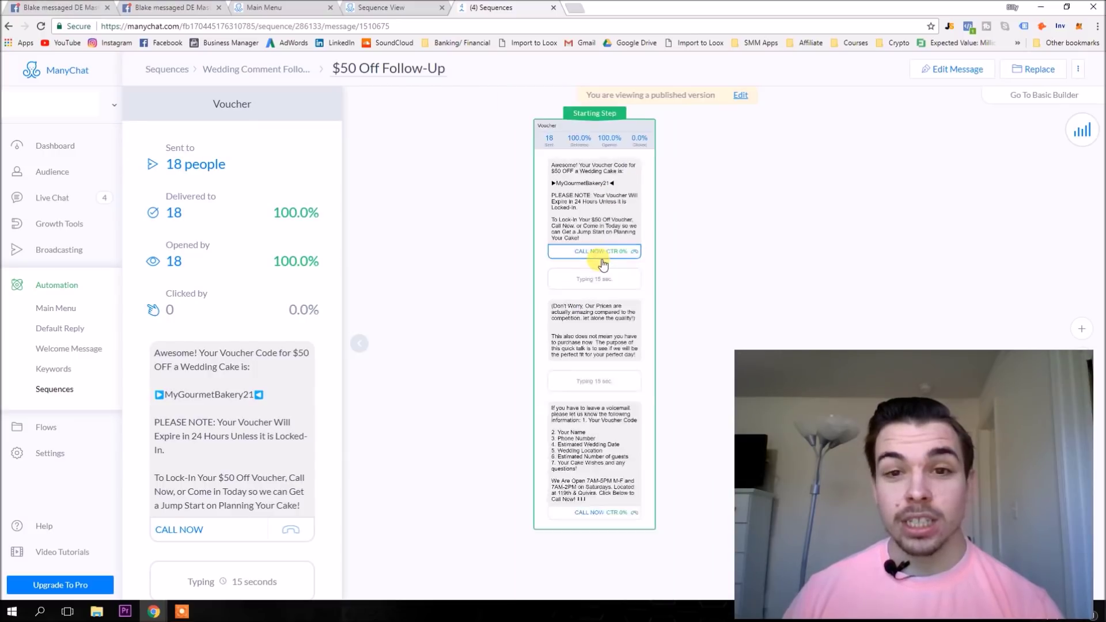
scroll(593, 254, up, 2)
scroll(622, 309, up, 1)
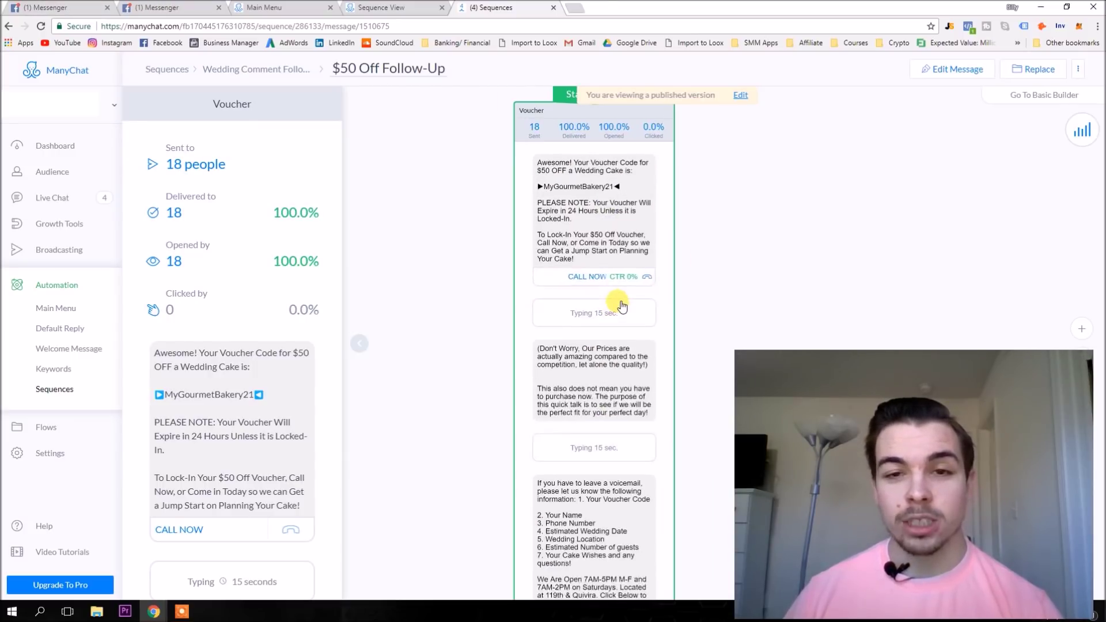
Step: Read the rest of the Voucher message, down to the voicemail instructions and the final call button
scroll(599, 539, down, 1)
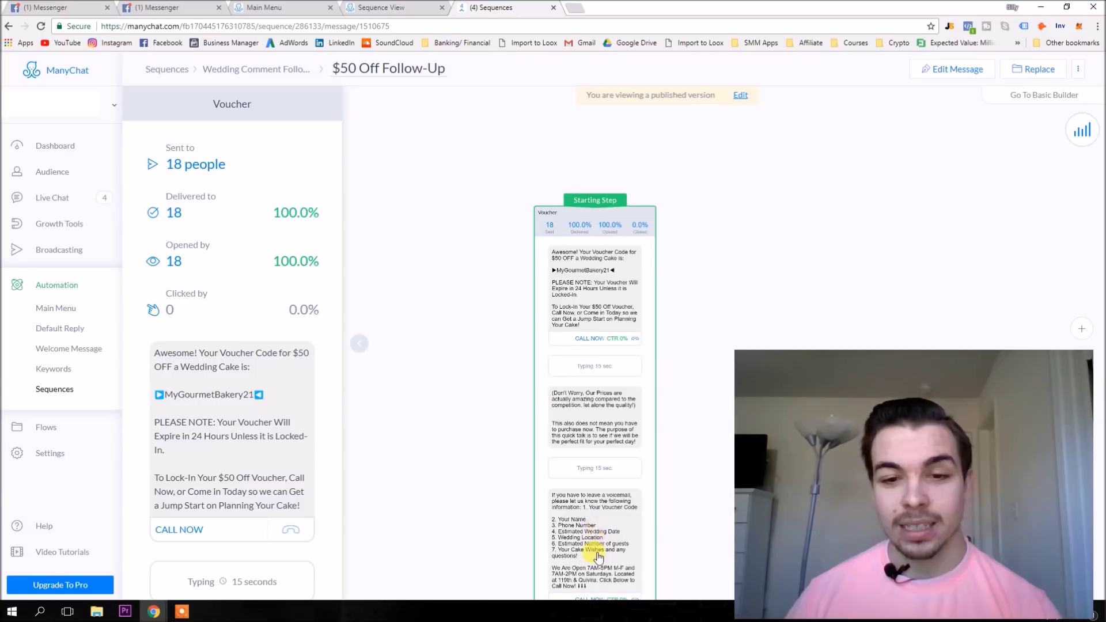
scroll(529, 223, up, 1)
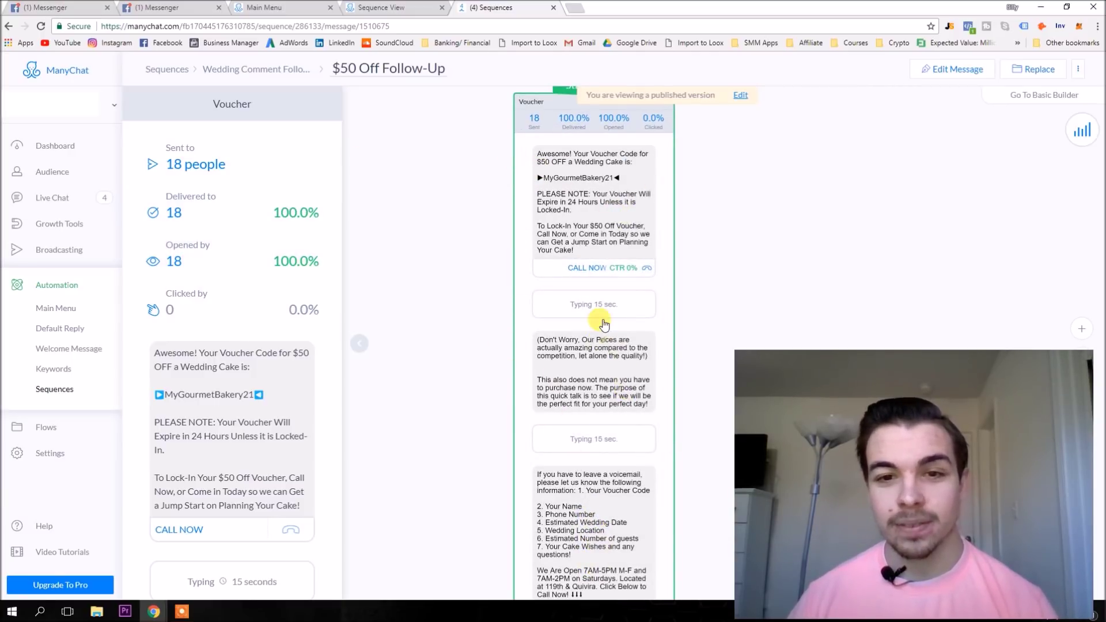
scroll(604, 324, down, 1)
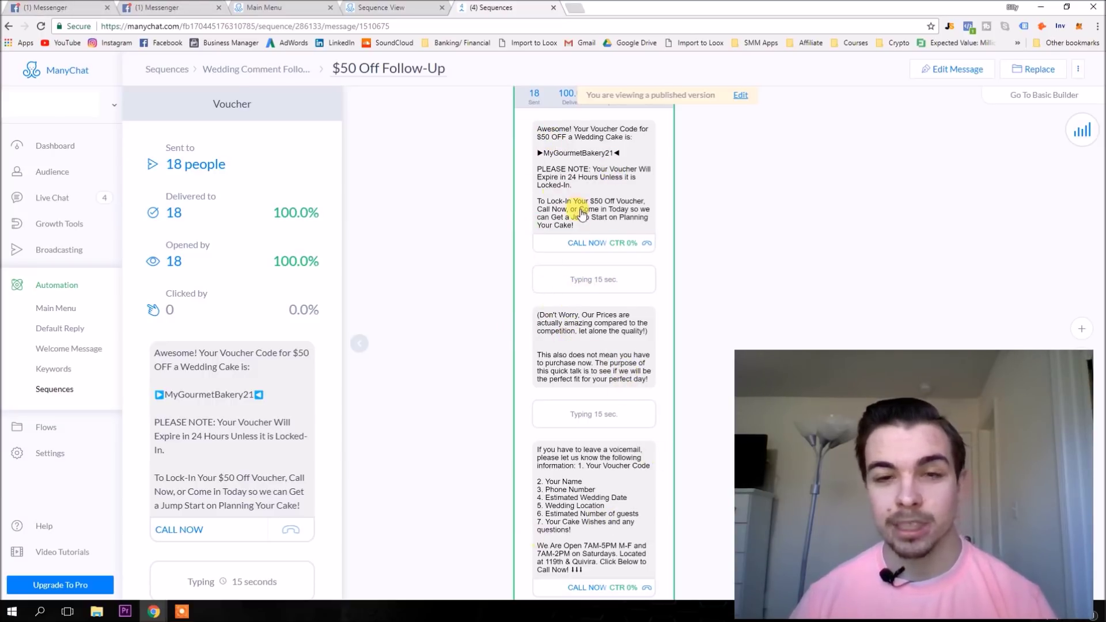
scroll(559, 478, down, 1)
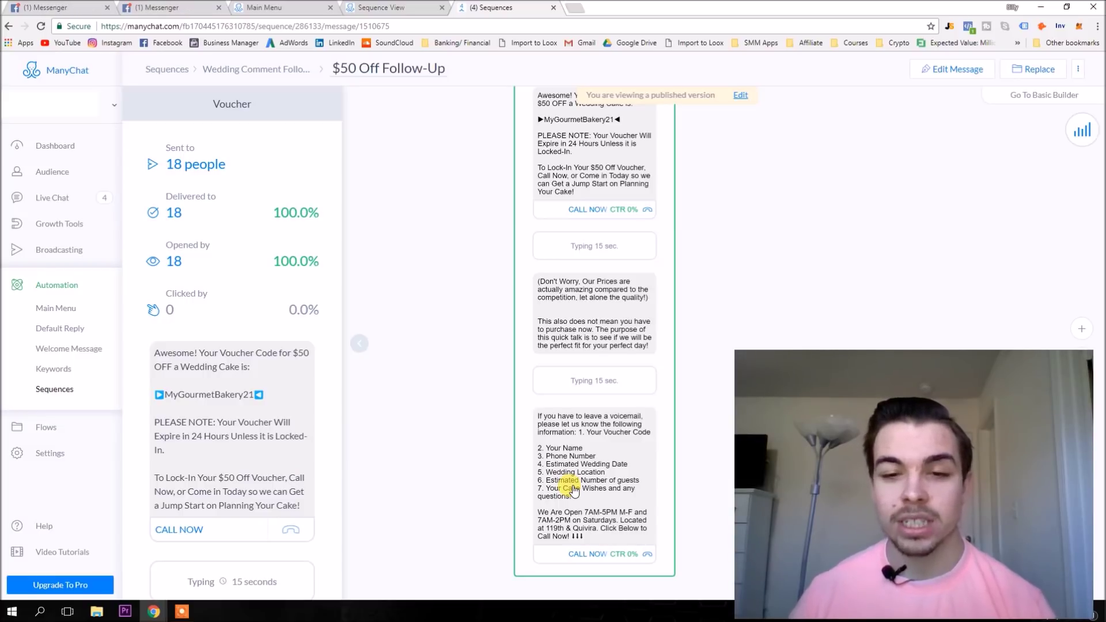
scroll(598, 495, down, 1)
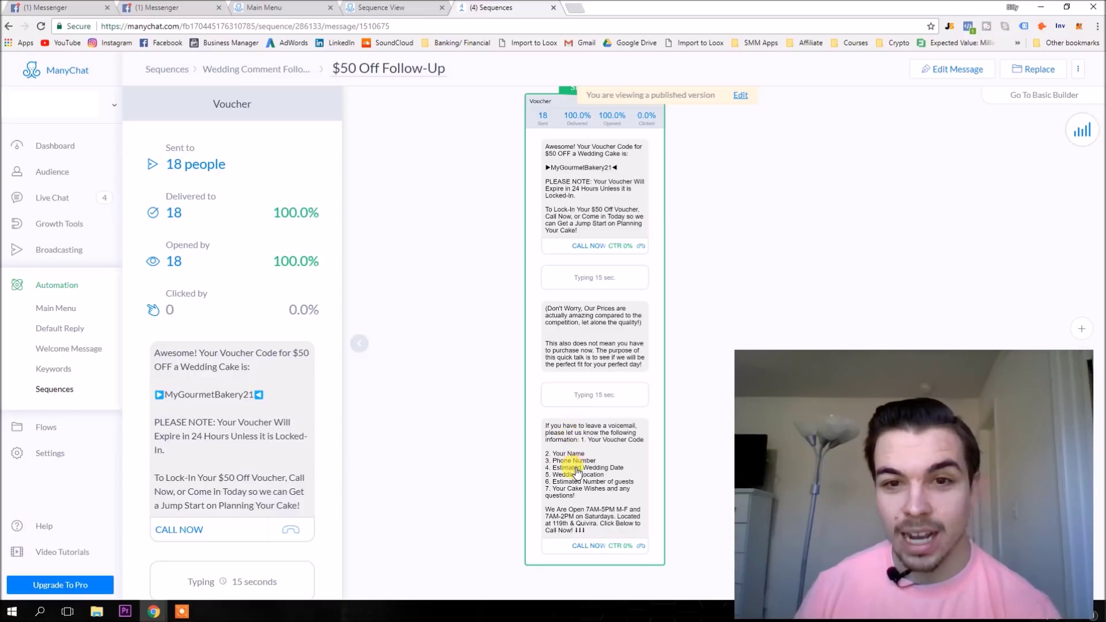
Step: Open the $50 Off Follow-Up message for editing and add an empty Send Message step beside the Voucher step
click(954, 70)
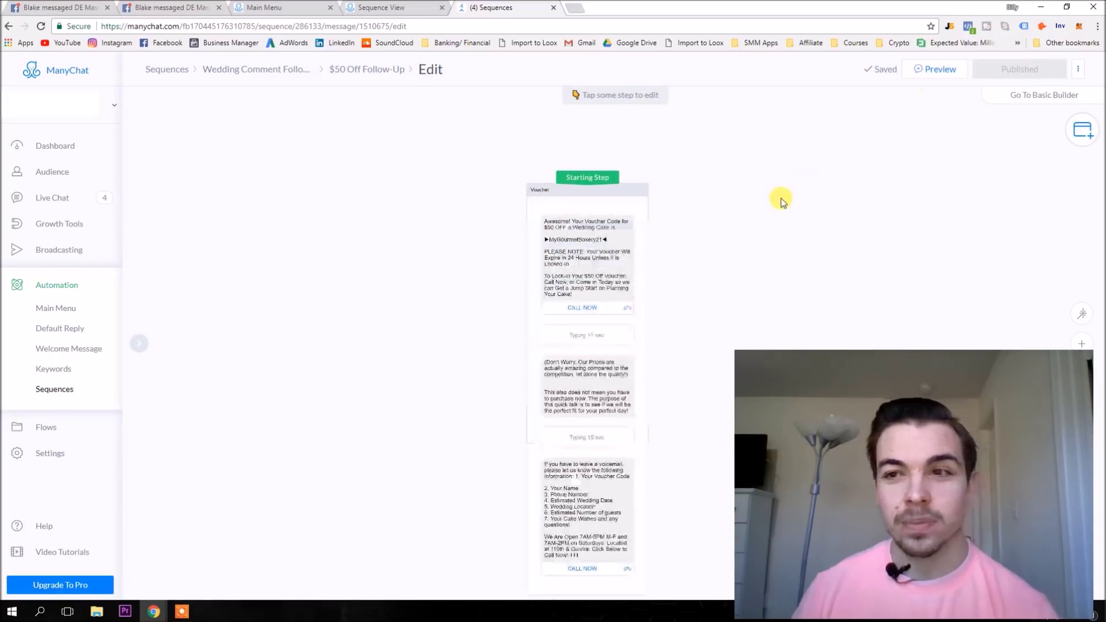
click(1083, 130)
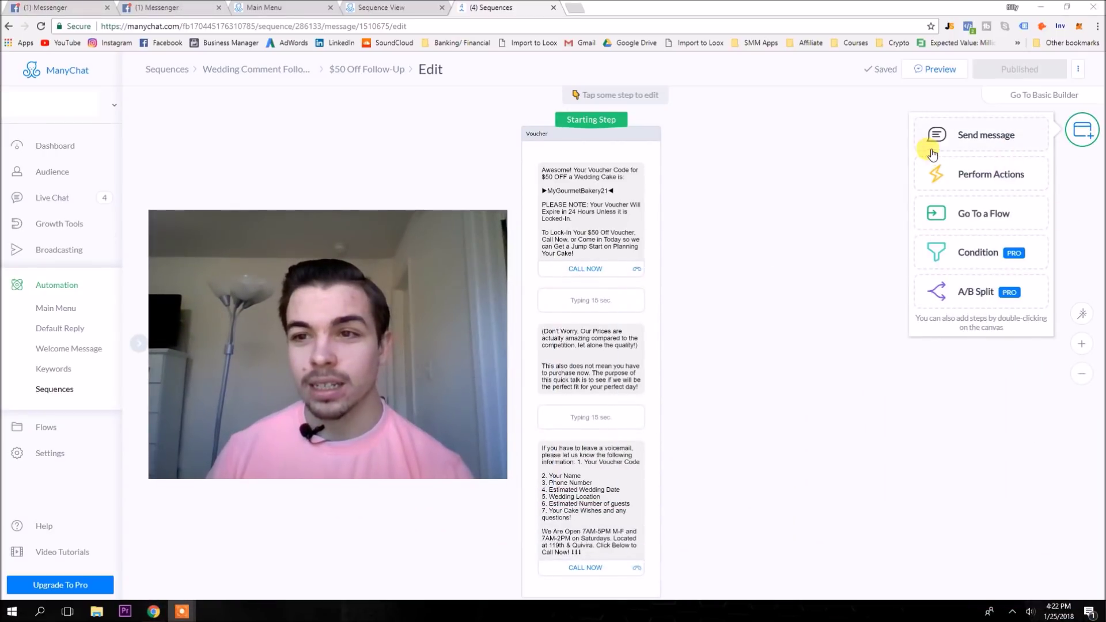
click(959, 144)
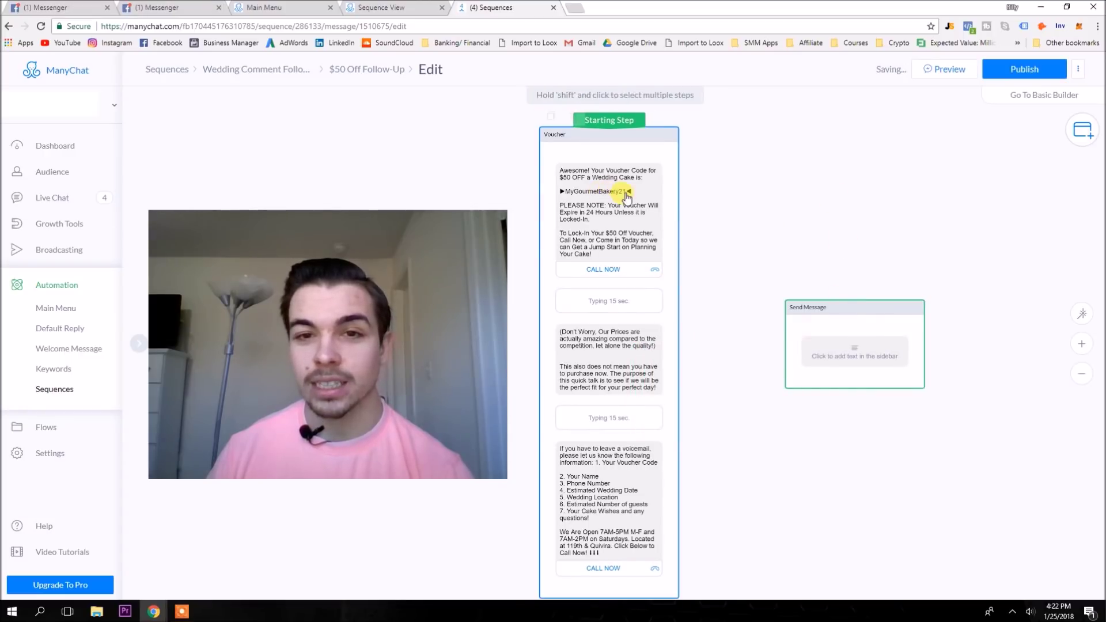
scroll(692, 360, down, 2)
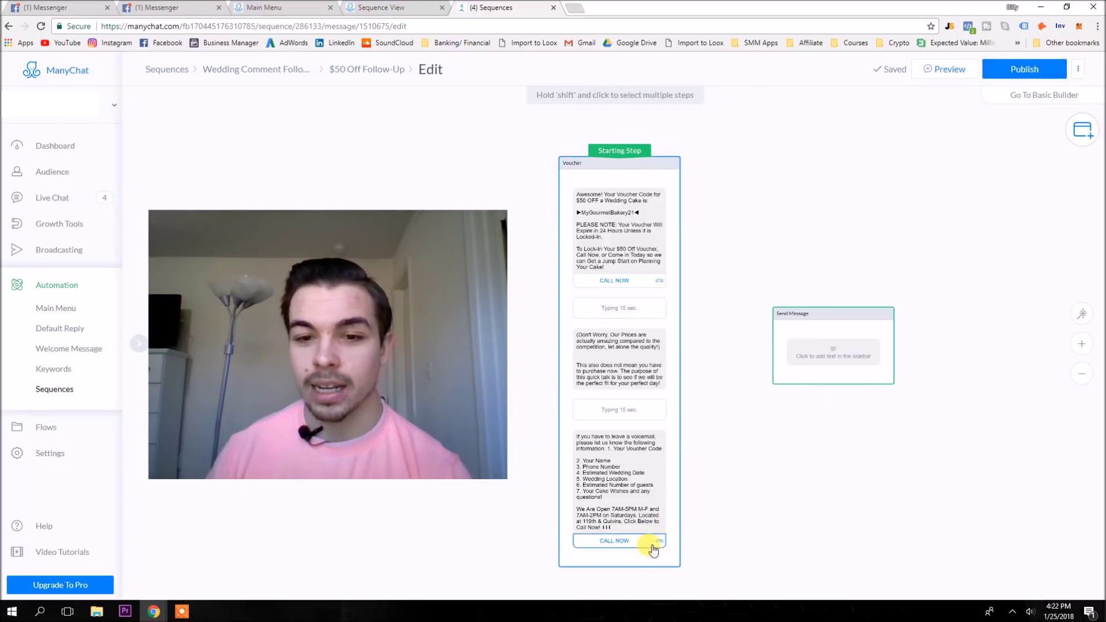
Step: Add answer buttons to the new Send Message step, titling the first one "yes" and the last one "no"
click(833, 351)
click(248, 181)
text(tes)
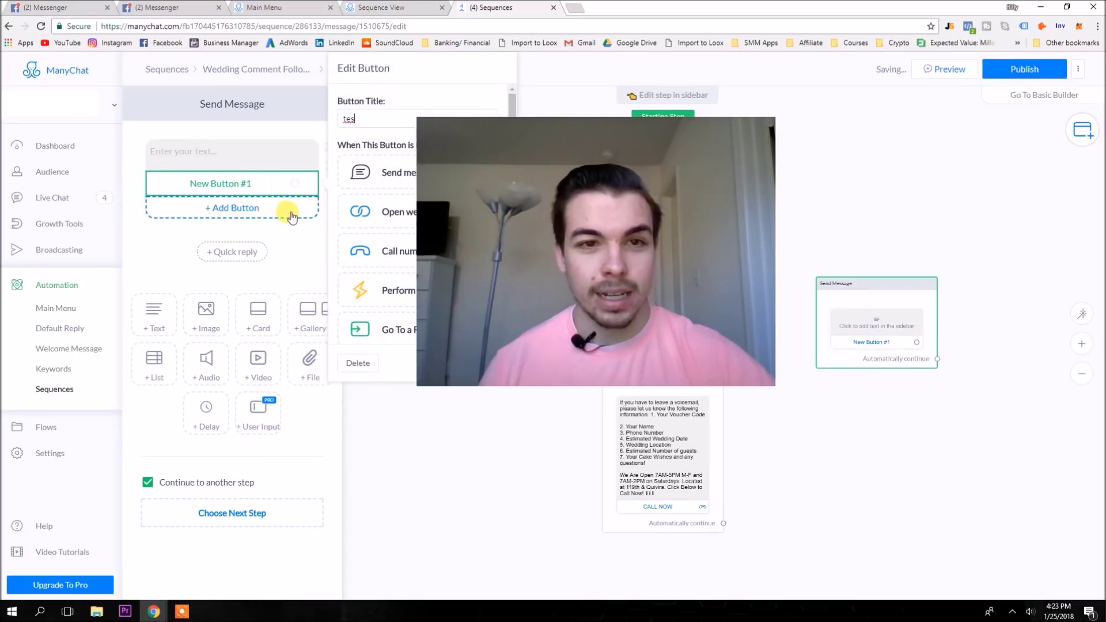
key(BackSpace)
key(BackSpace)
text(yes)
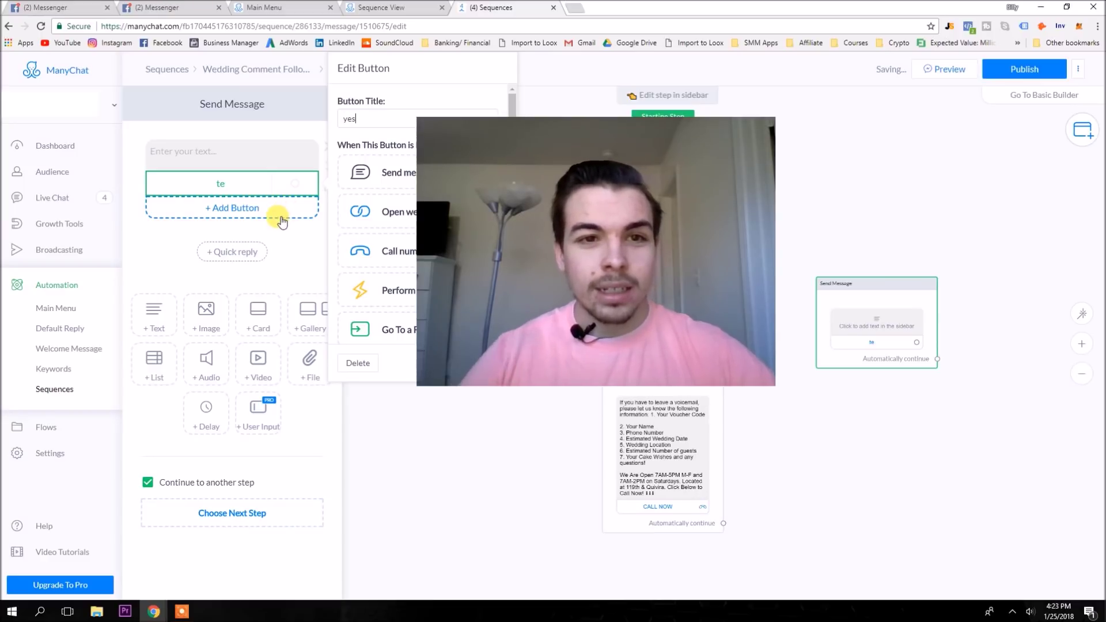
click(280, 217)
click(249, 233)
text(no)
click(933, 474)
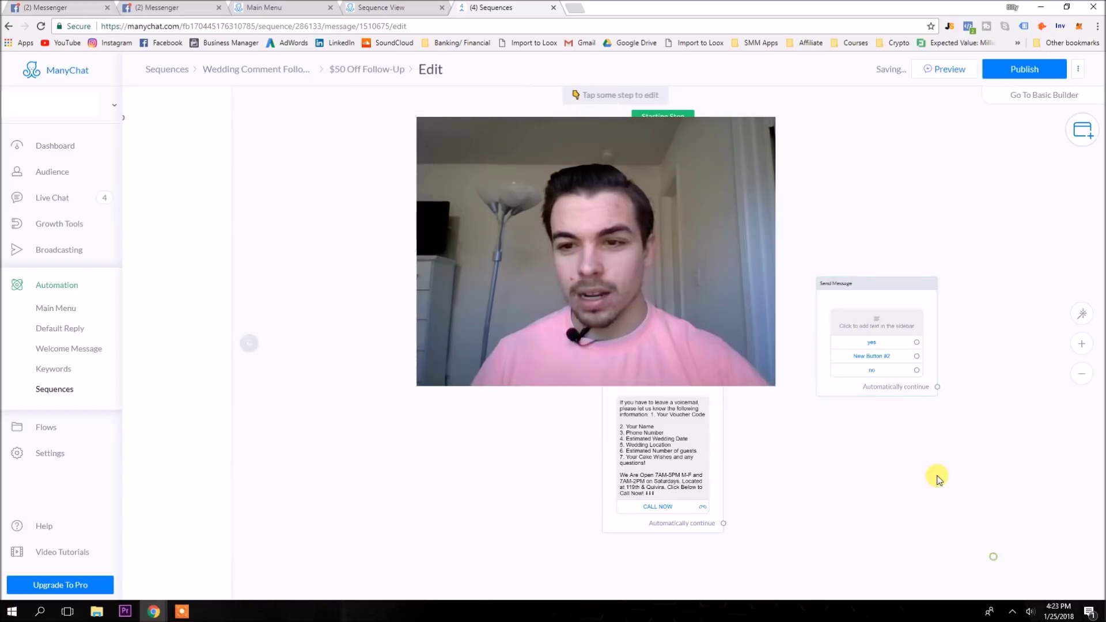
Step: Link the "yes" and "no" buttons each to its own new Send Message step
click(915, 343)
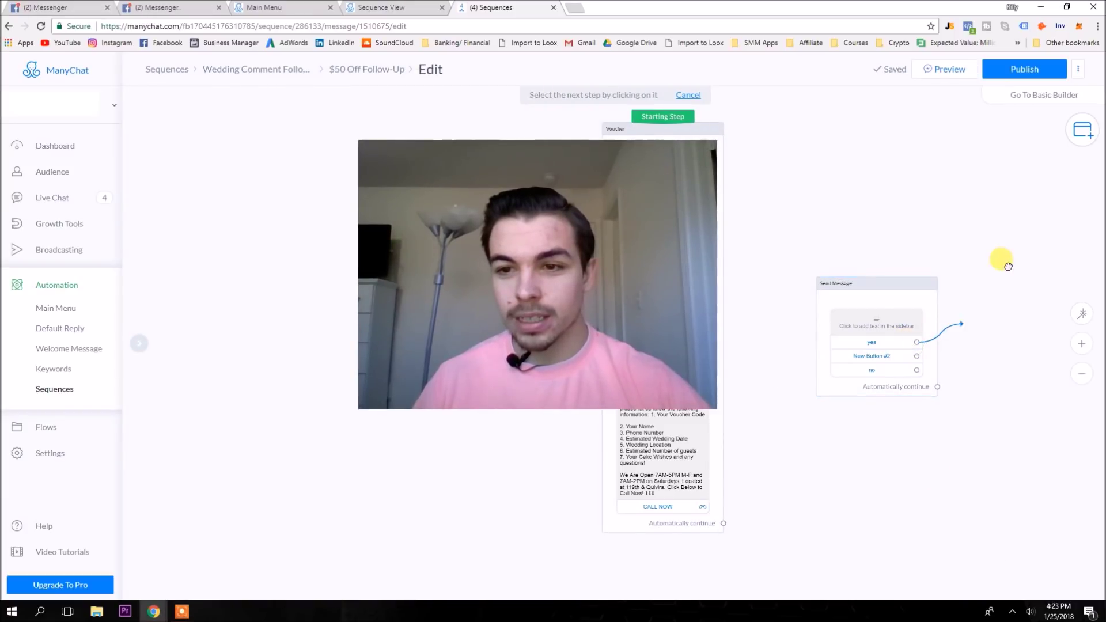
click(1015, 260)
click(980, 256)
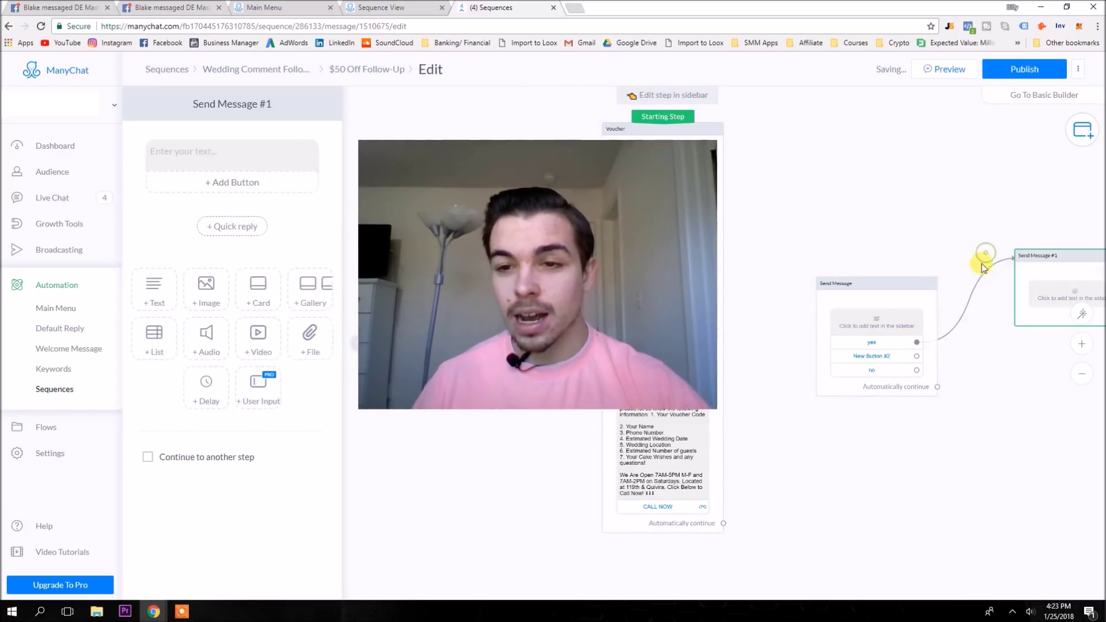
drag(955, 390, 821, 387)
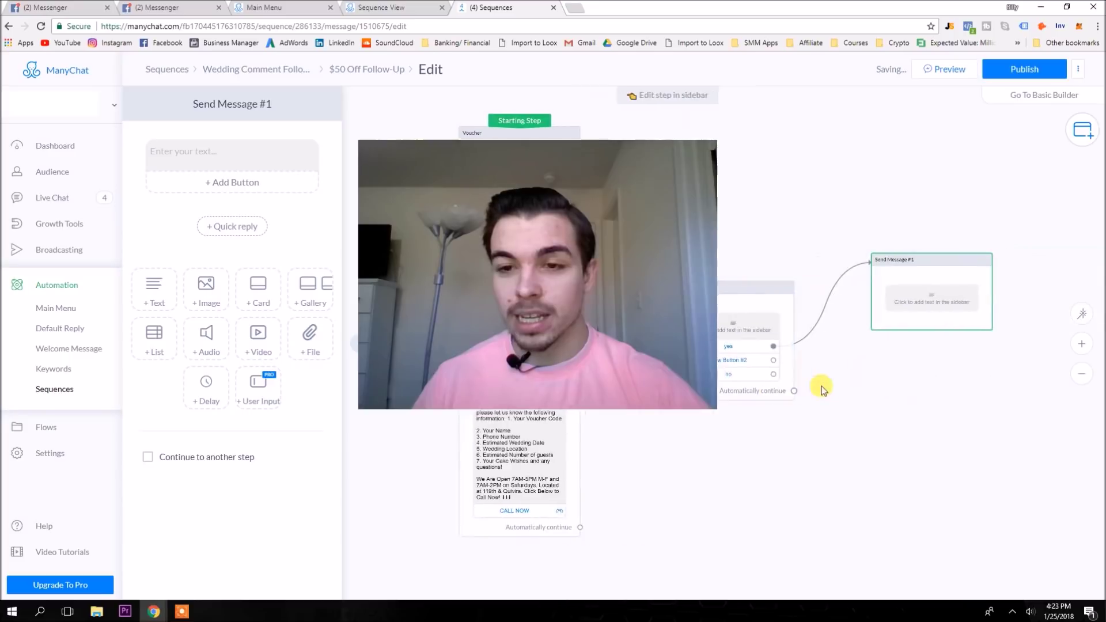
click(773, 375)
click(871, 433)
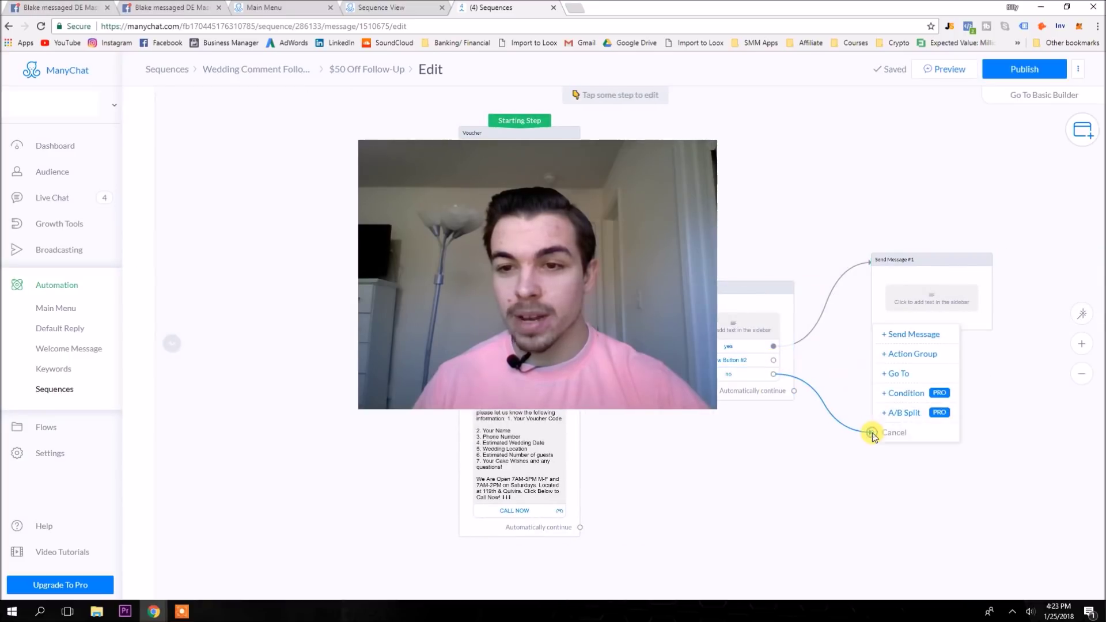
click(915, 335)
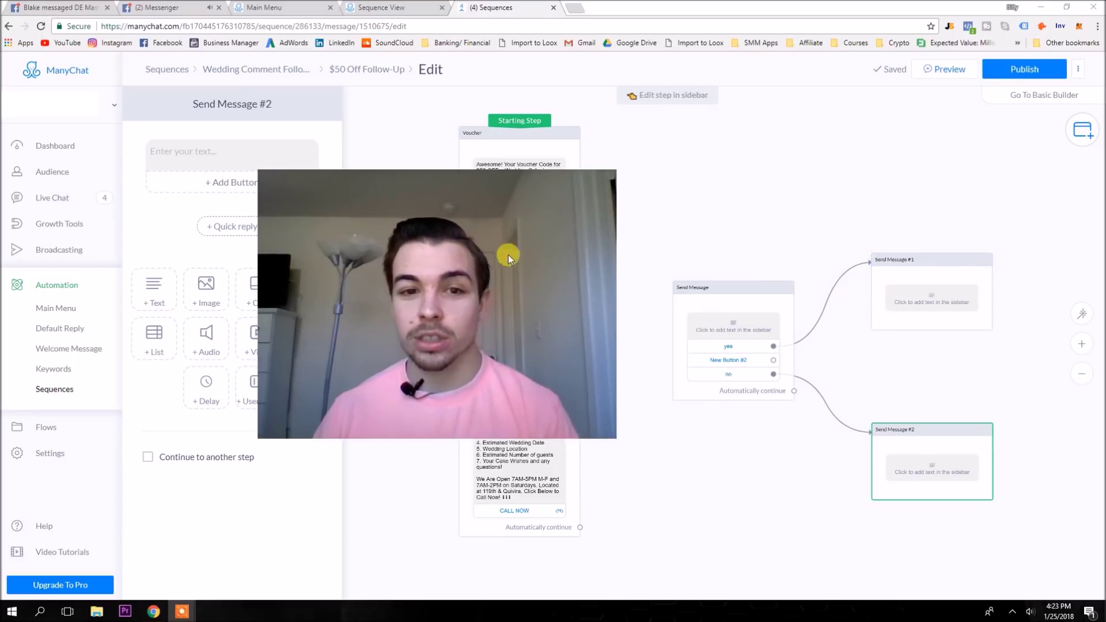
Step: Open the Voucher starting step in the editor and read through its contents down to the next-step option
drag(789, 272, 665, 357)
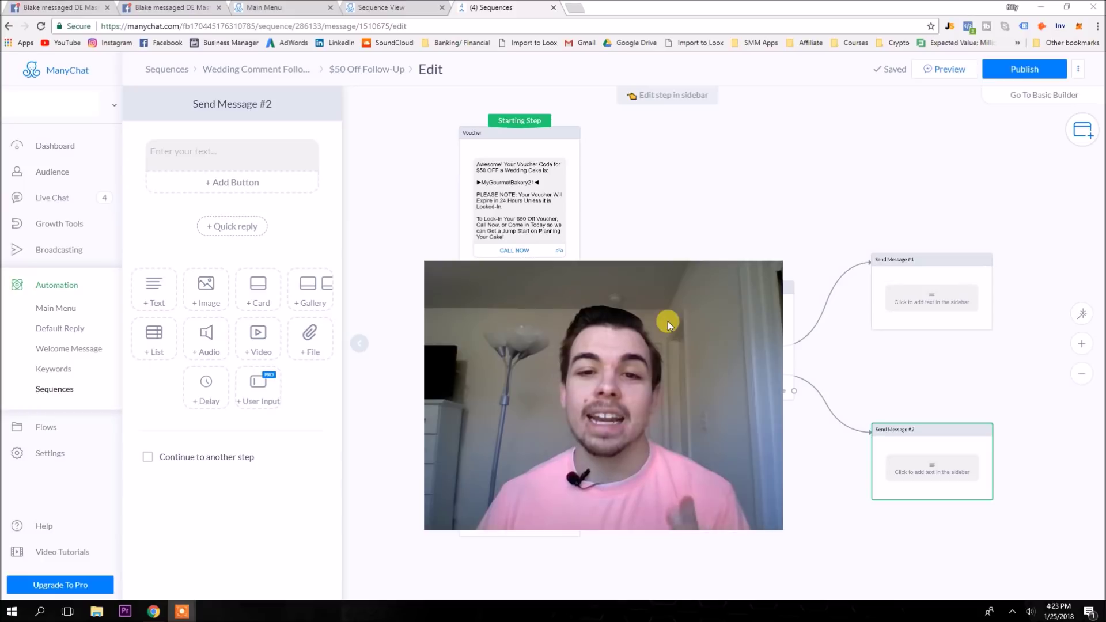
click(490, 171)
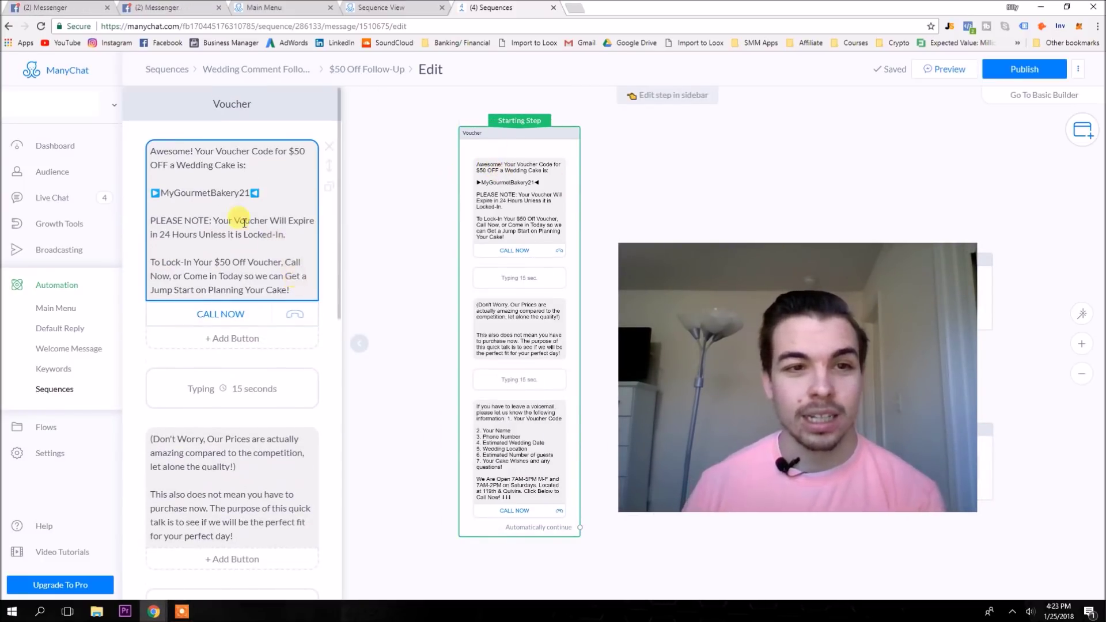
scroll(279, 420, down, 10)
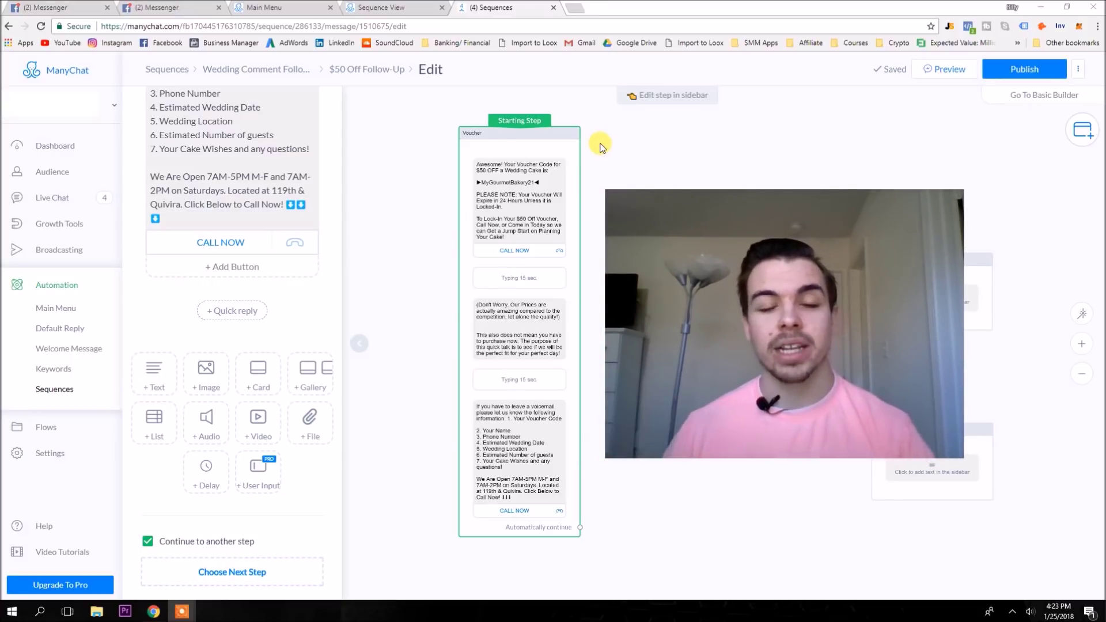
Step: Check the $50 Off Follow-Up message scheduled after 12 hours, and return to the Wedding Comment Followup sequence
click(52, 389)
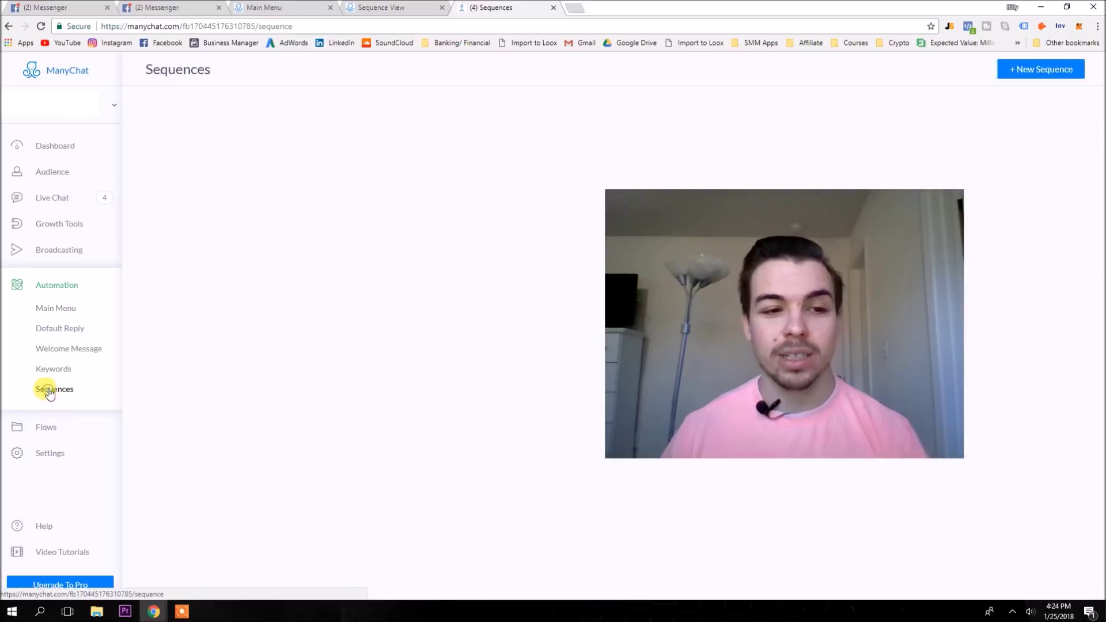
click(180, 156)
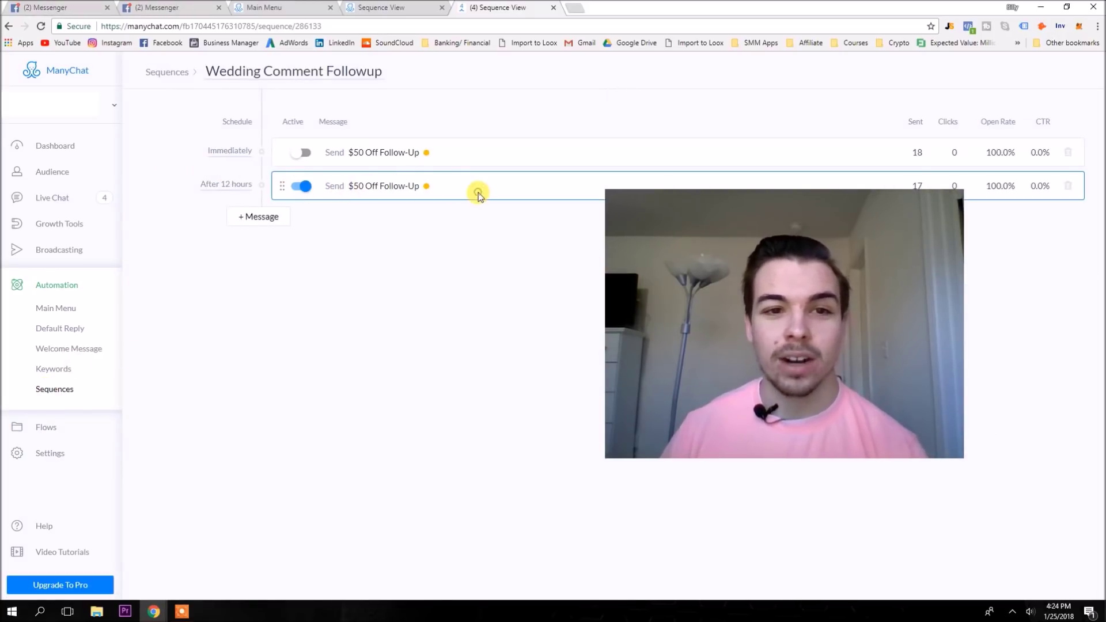
click(397, 185)
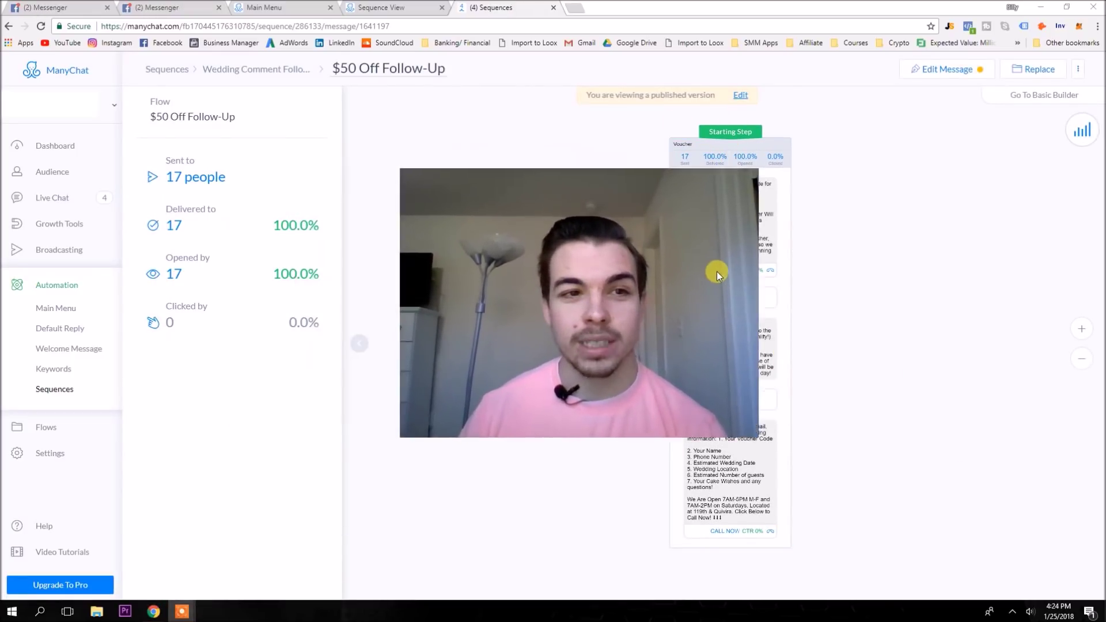
click(766, 538)
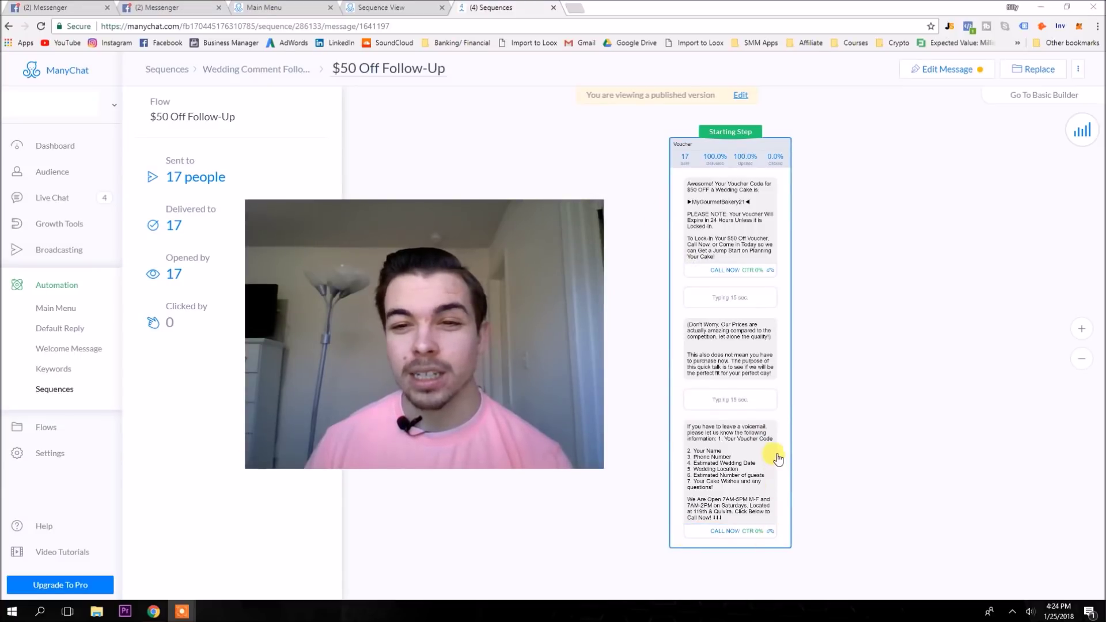
click(75, 390)
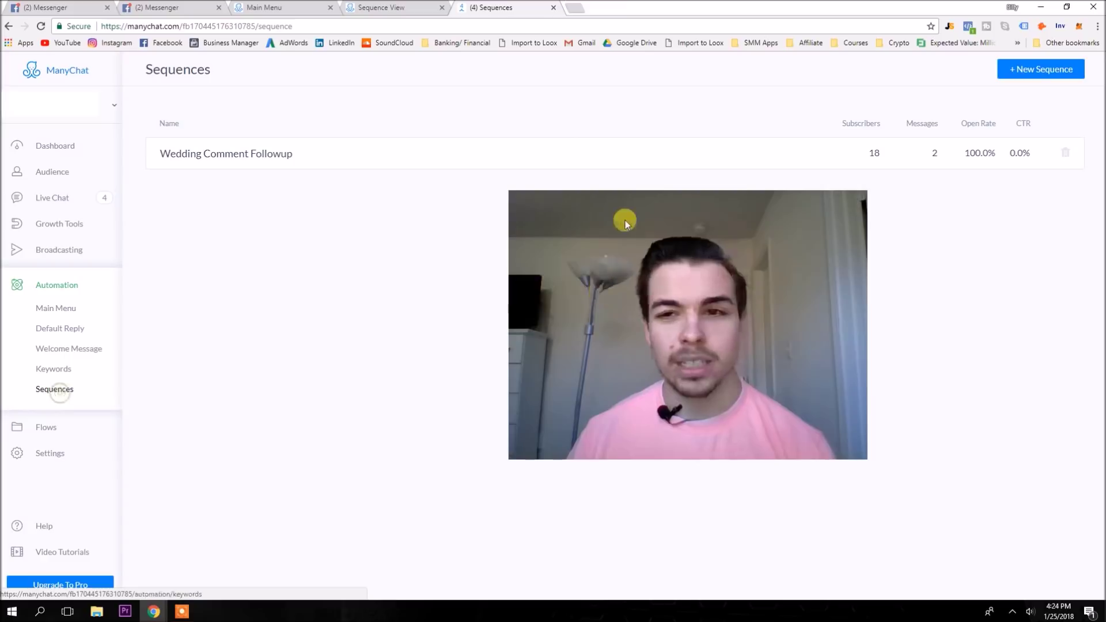
click(412, 151)
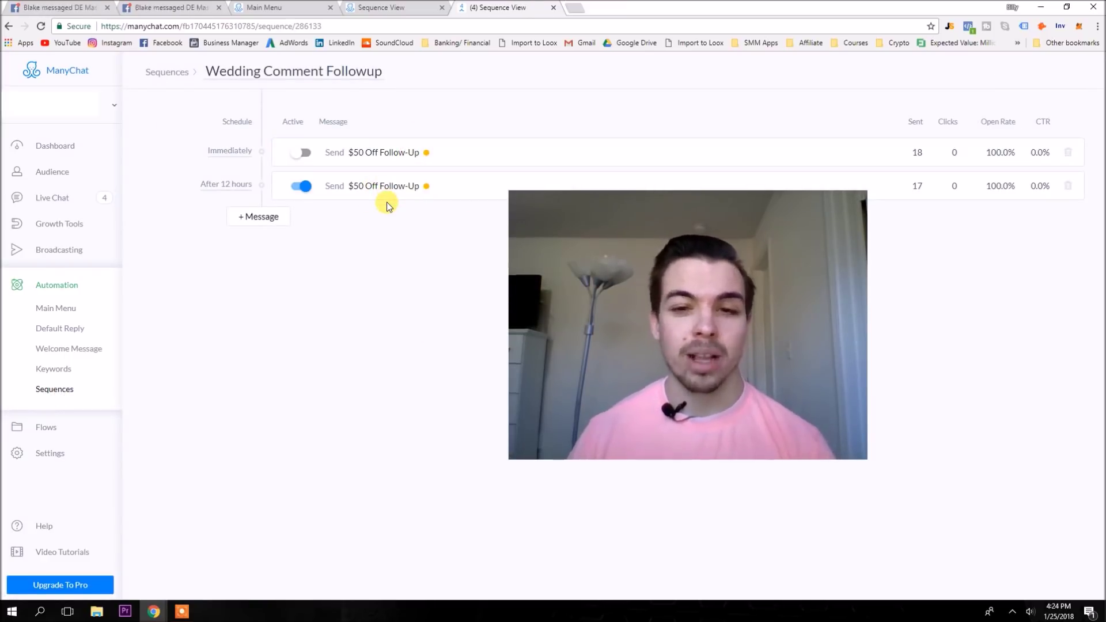
Step: Switch to the FB Giveaway Comments sequence, open its immediately scheduled Imported message and examine the YES and NO branches
click(382, 7)
click(305, 4)
click(381, 7)
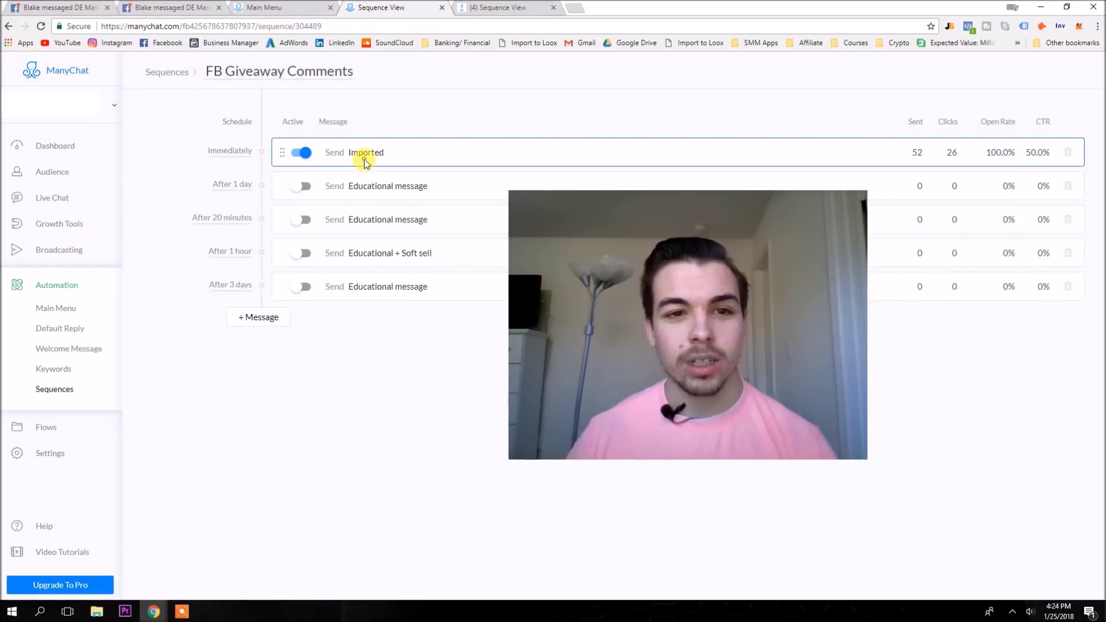
click(383, 157)
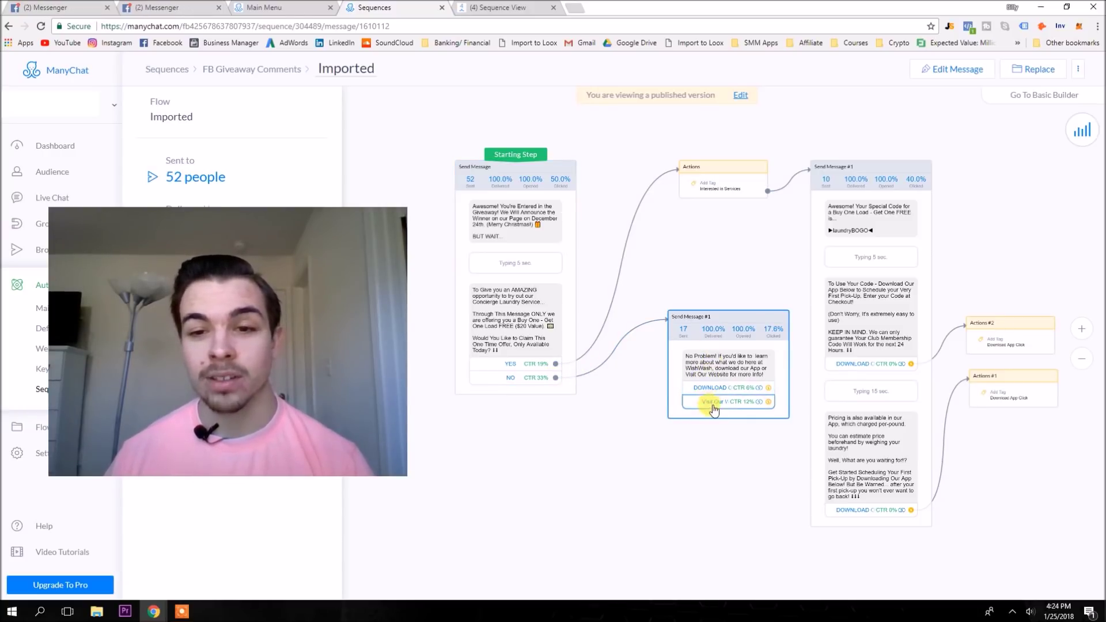
mouse_move(709, 410)
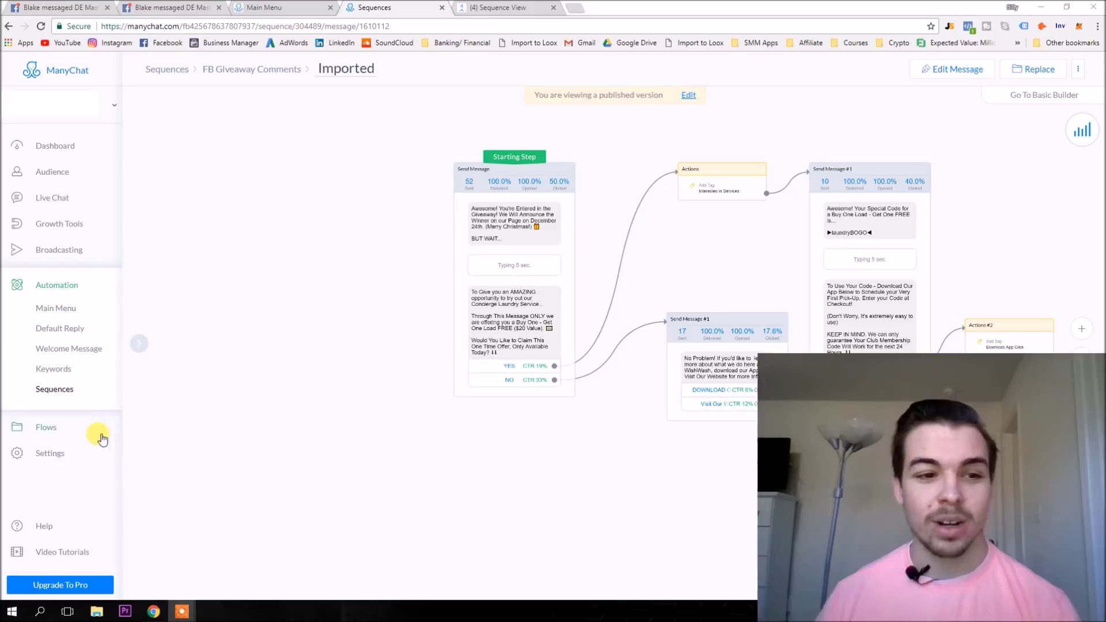
Step: Look through the laundry bot's list of flows and its automation main menu
click(58, 431)
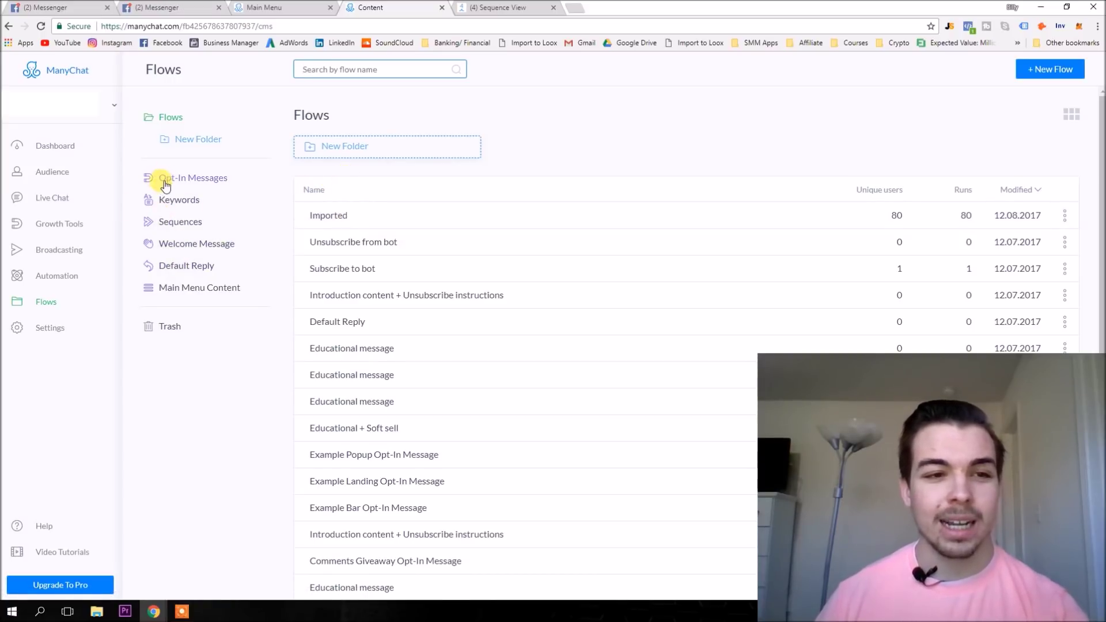
click(60, 277)
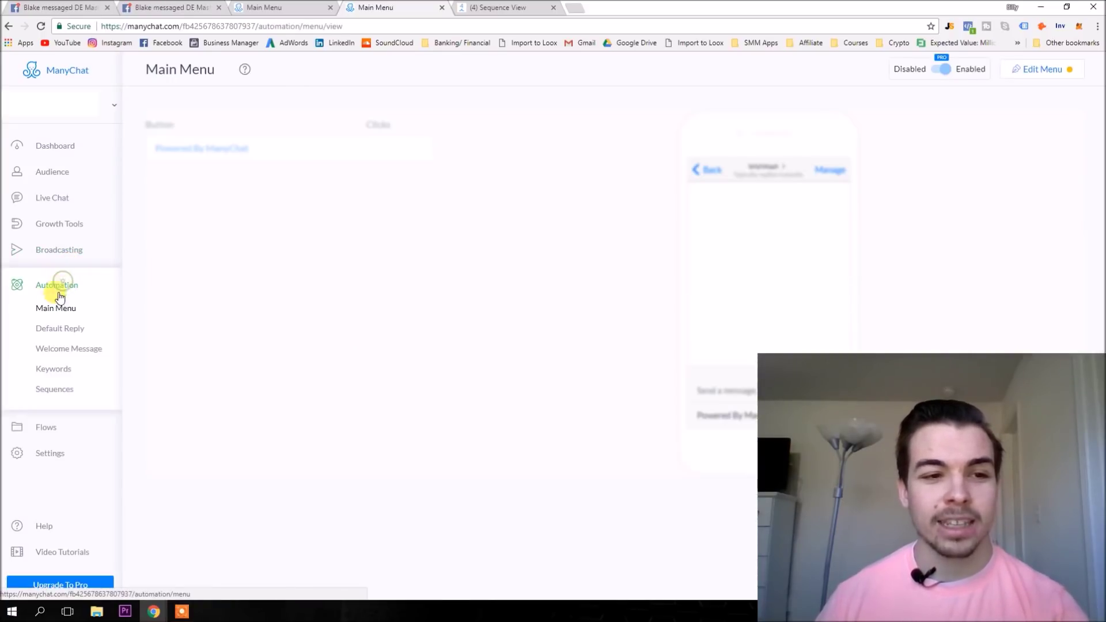
click(46, 427)
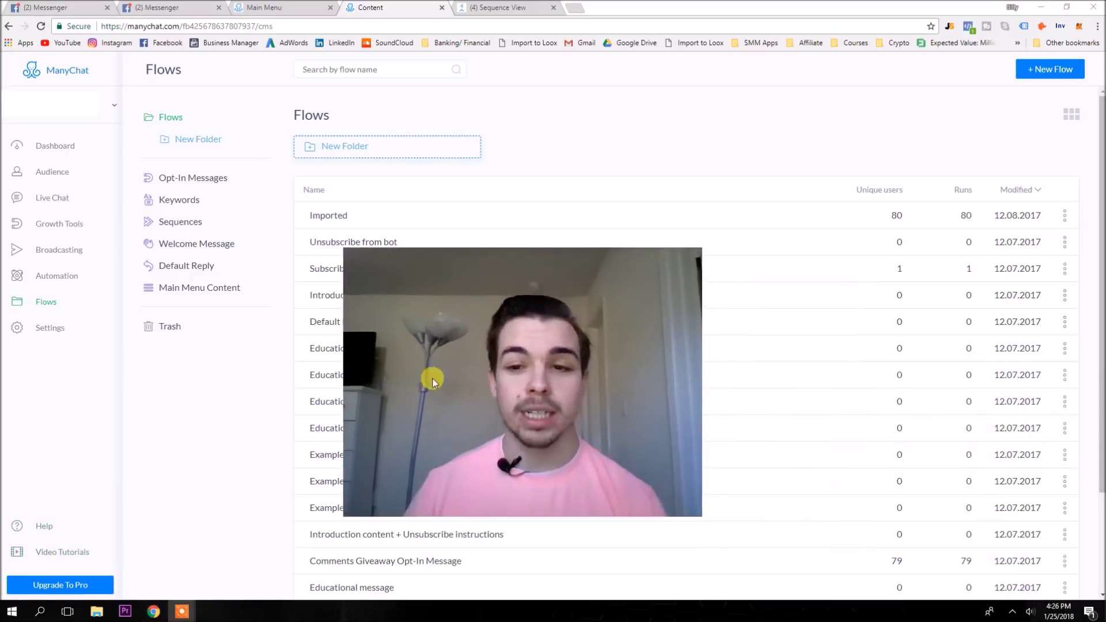
Step: Check the bot's audience list of subscribers, and open the dashboard with the active subscribers chart
drag(568, 382, 980, 451)
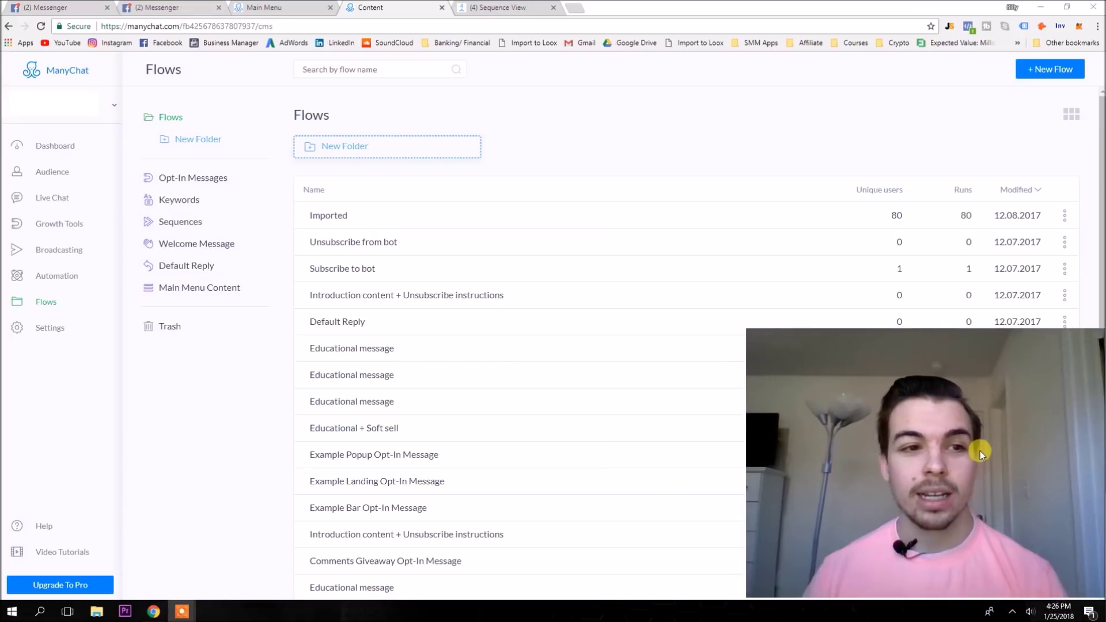
click(60, 173)
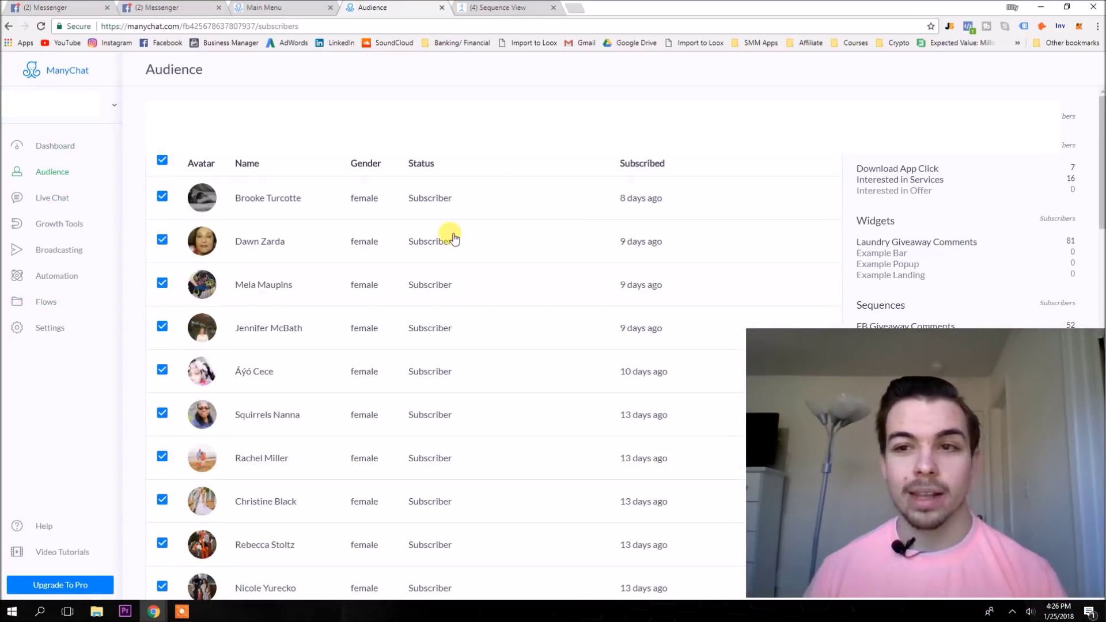
click(46, 147)
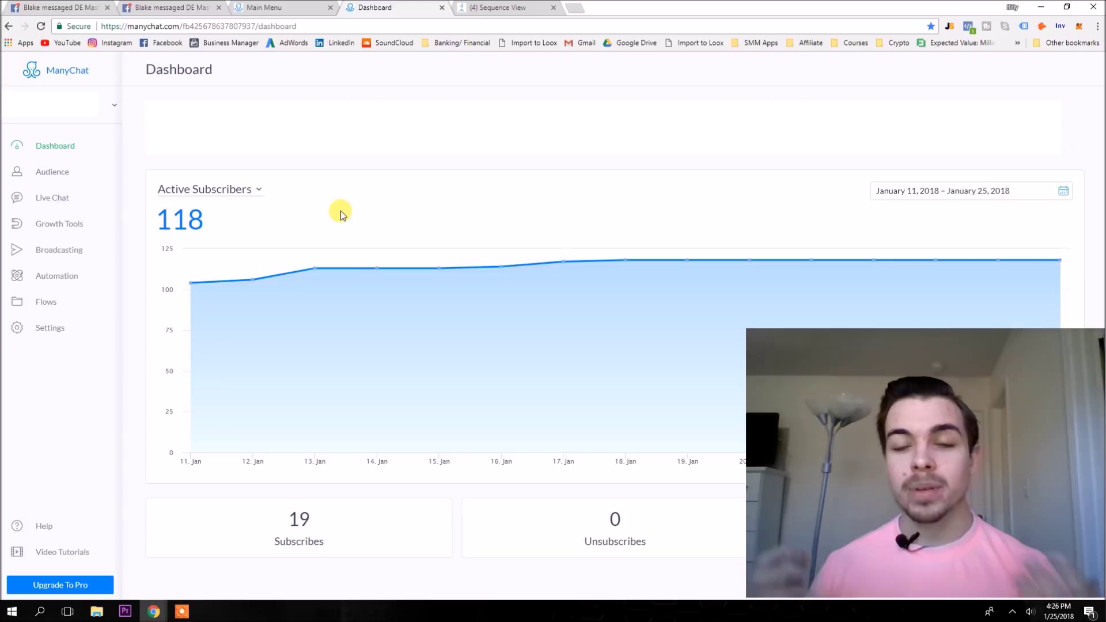